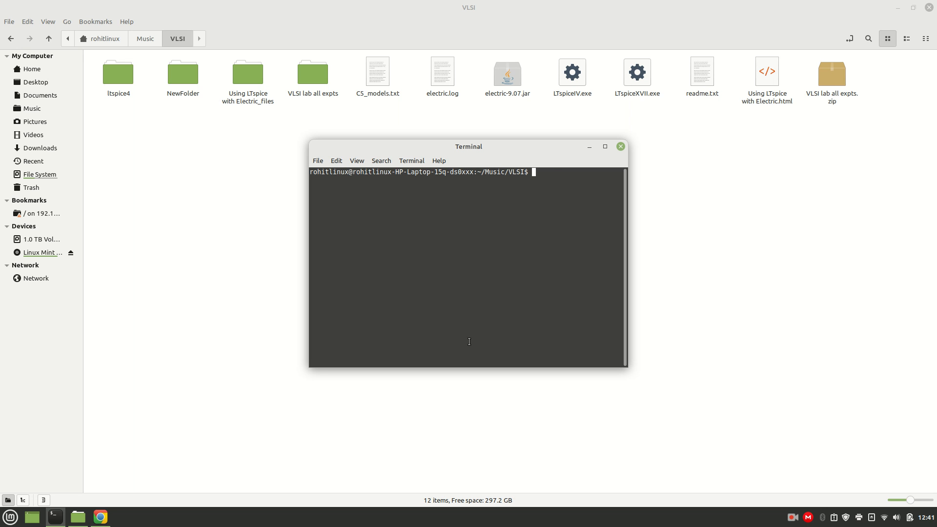
Run "java -jar electric-9.07.jar" to launch Electric and open the VLSI_EXPERIMENTS.jelib library from NewFolder.
text(java -jar electric-9.07.jar)
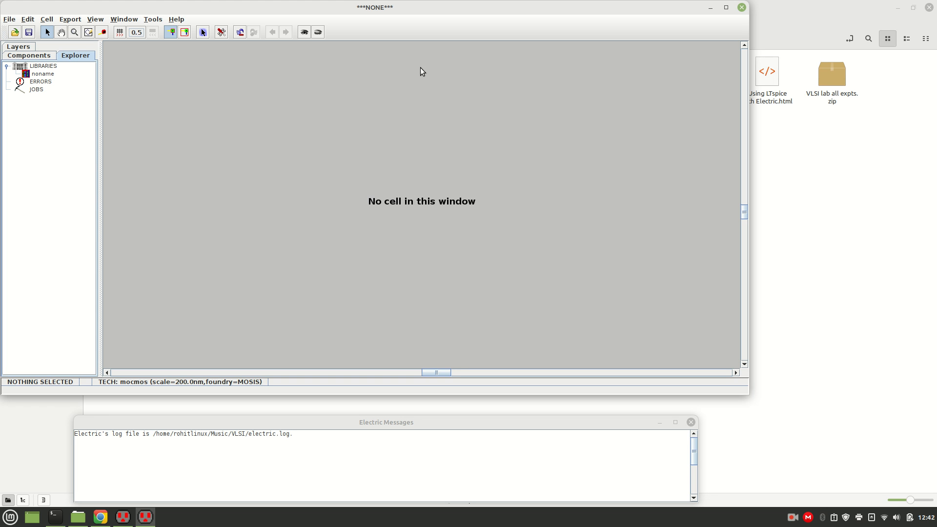
click(8, 20)
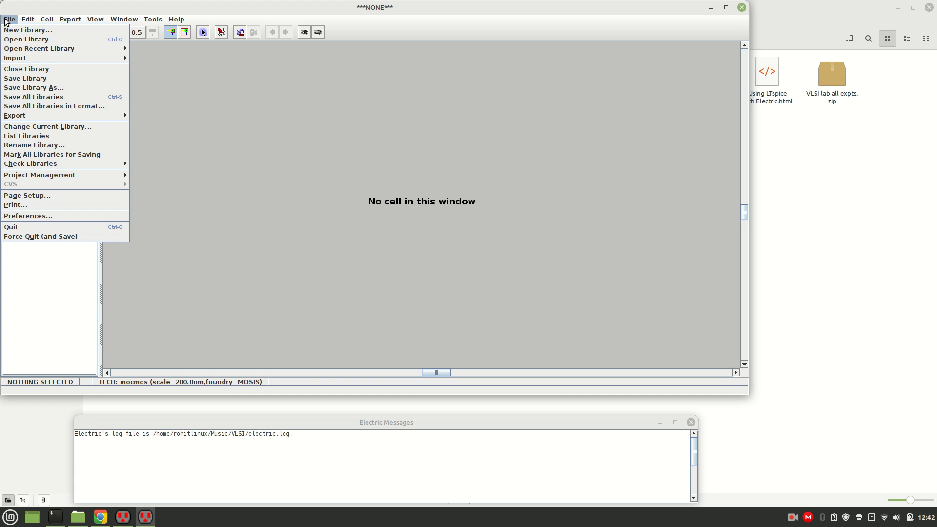
click(34, 39)
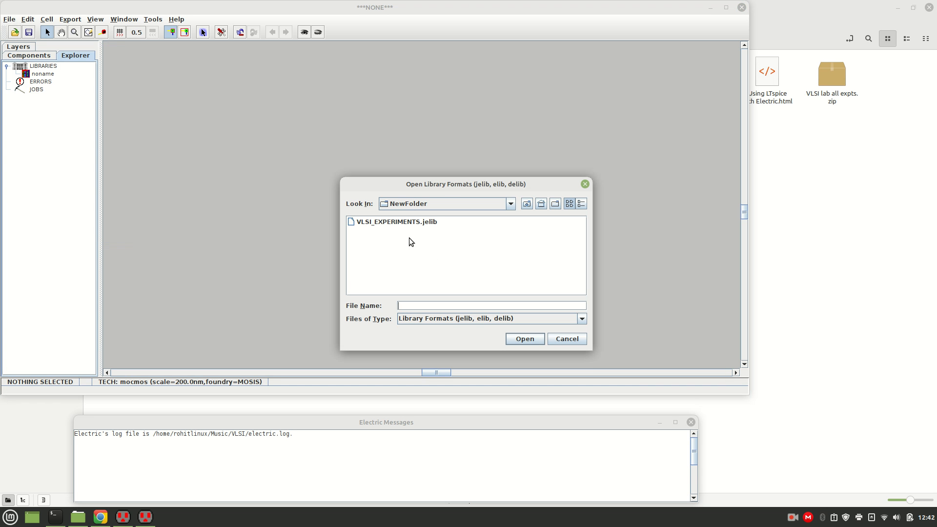
click(400, 222)
click(525, 338)
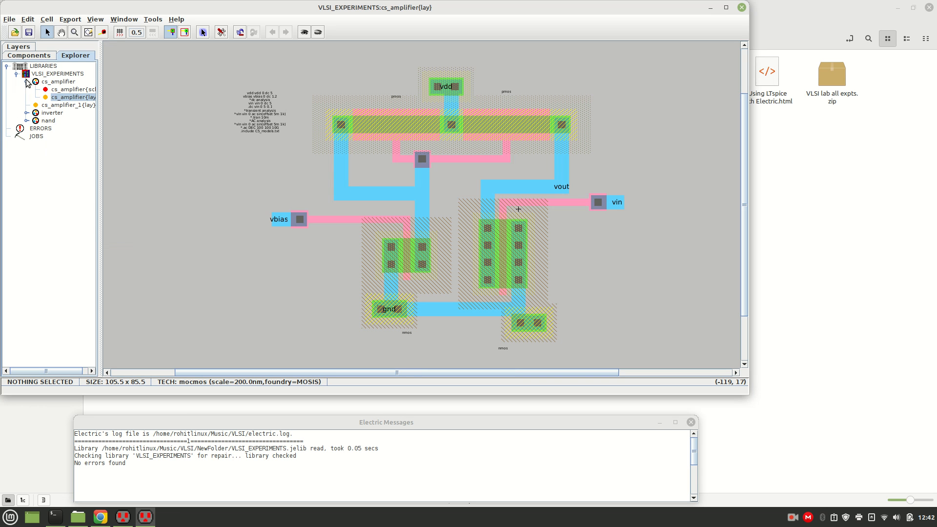
View the schematic and layout cells of the inverter and the nand gate in the VLSI_EXPERIMENTS library.
click(26, 114)
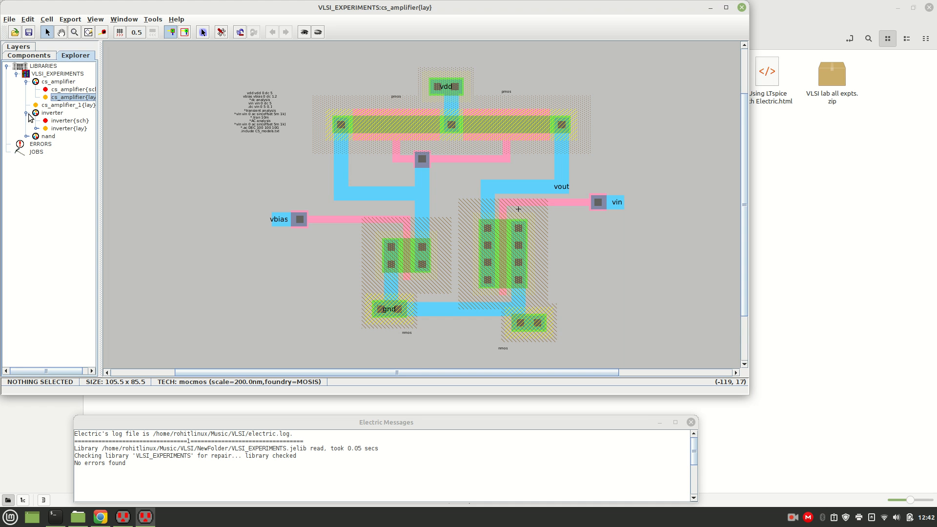
double_click(60, 121)
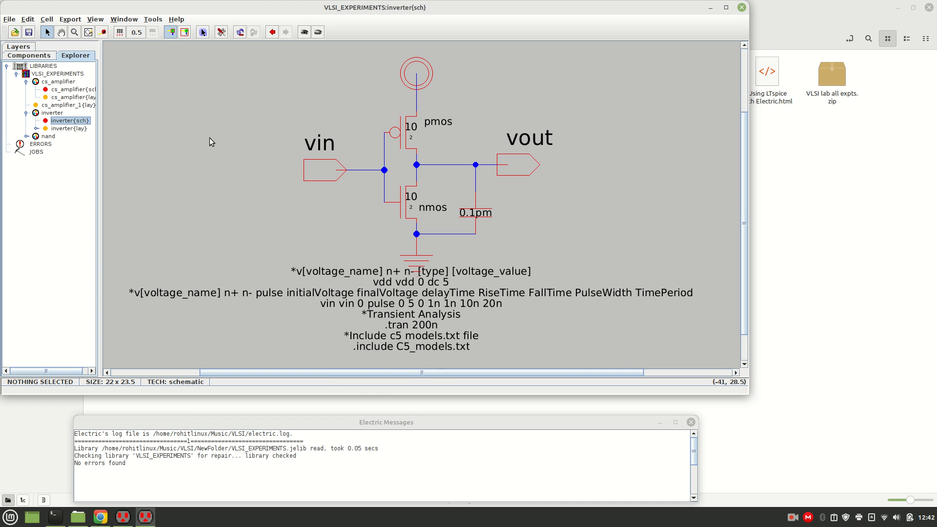
click(76, 130)
double_click(76, 130)
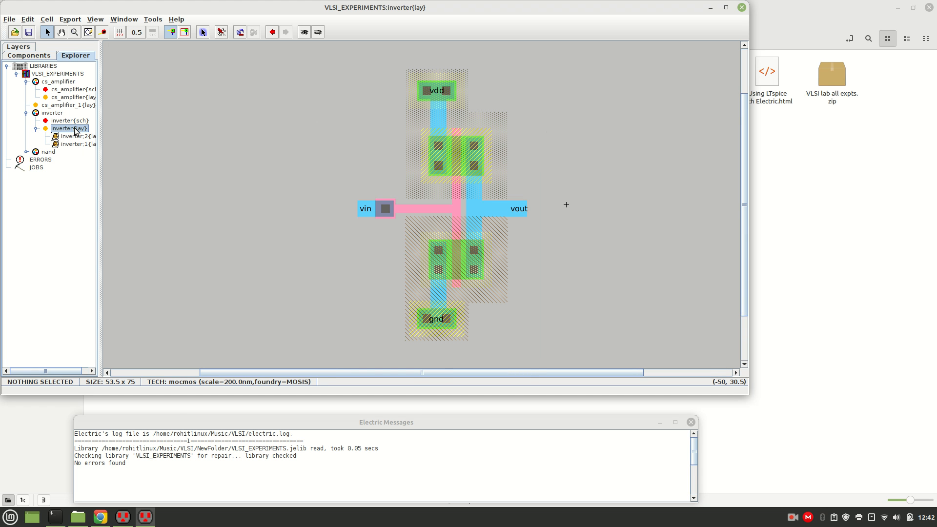
click(25, 152)
double_click(69, 161)
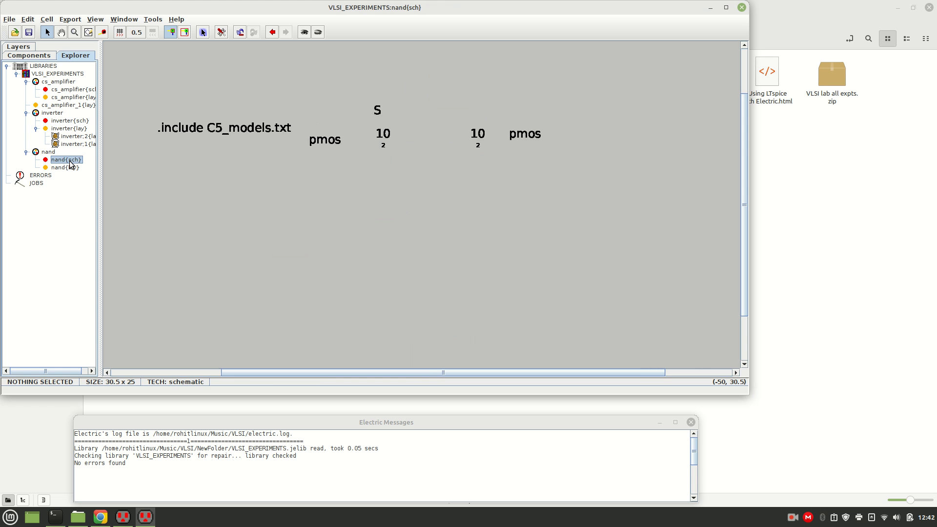
double_click(68, 168)
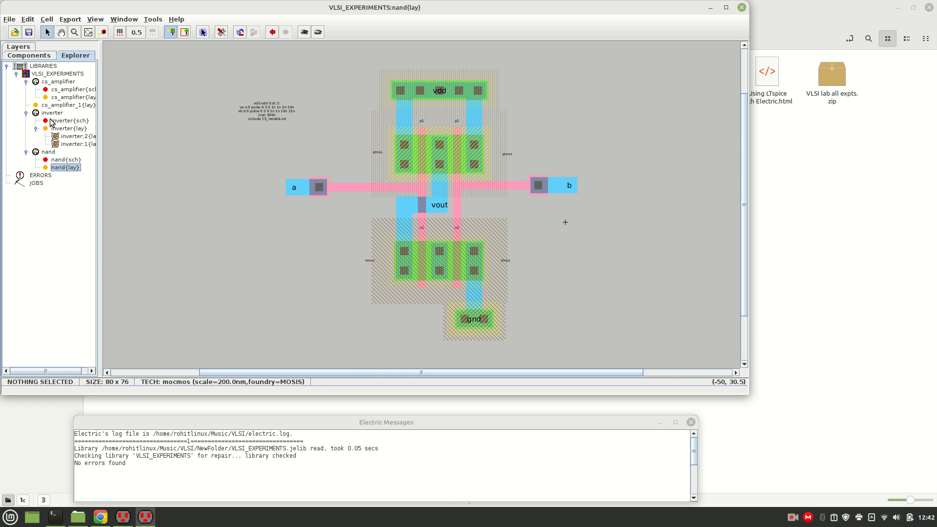
View the cs_amplifier schematic and layout cells and the cs_amplifier_1 layout.
click(85, 91)
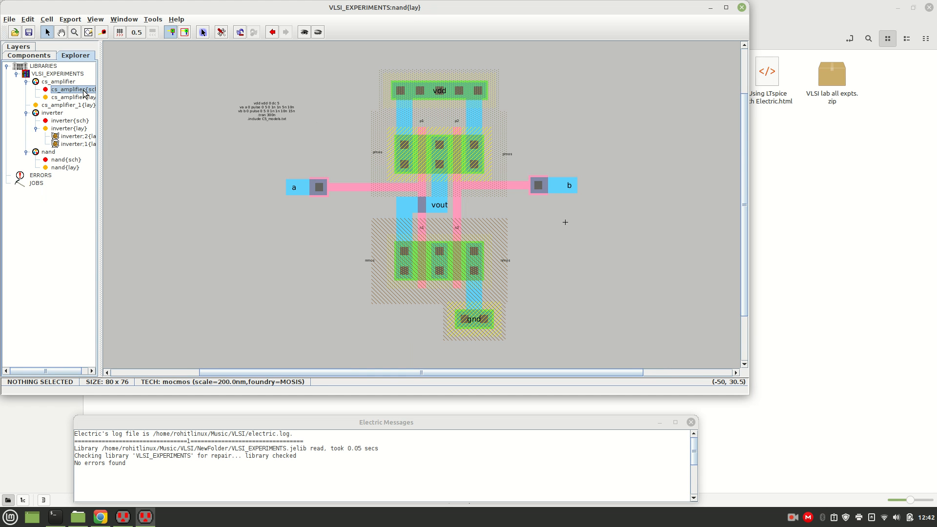
double_click(85, 91)
double_click(86, 97)
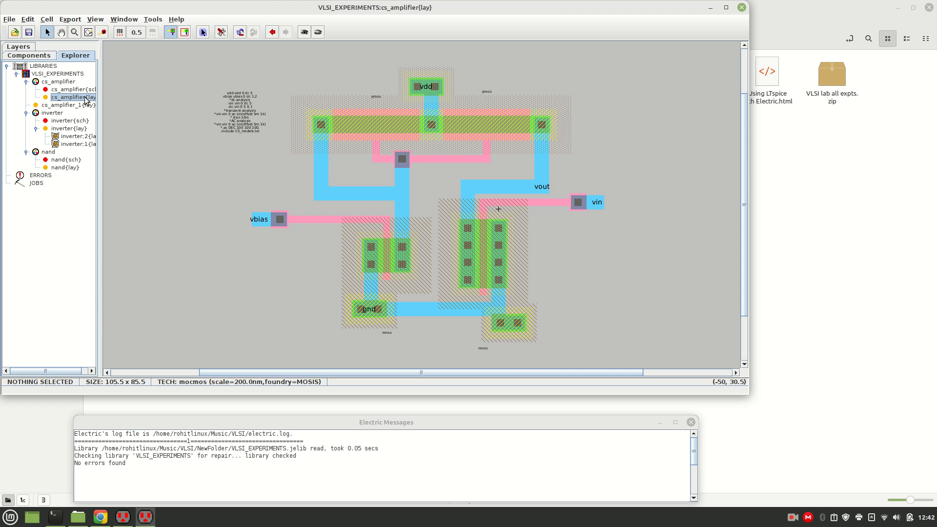
double_click(84, 105)
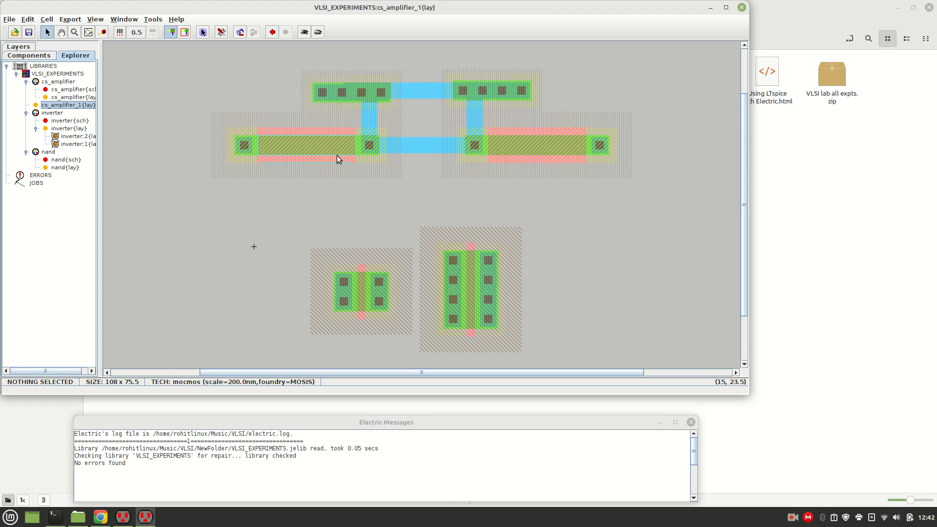
double_click(62, 98)
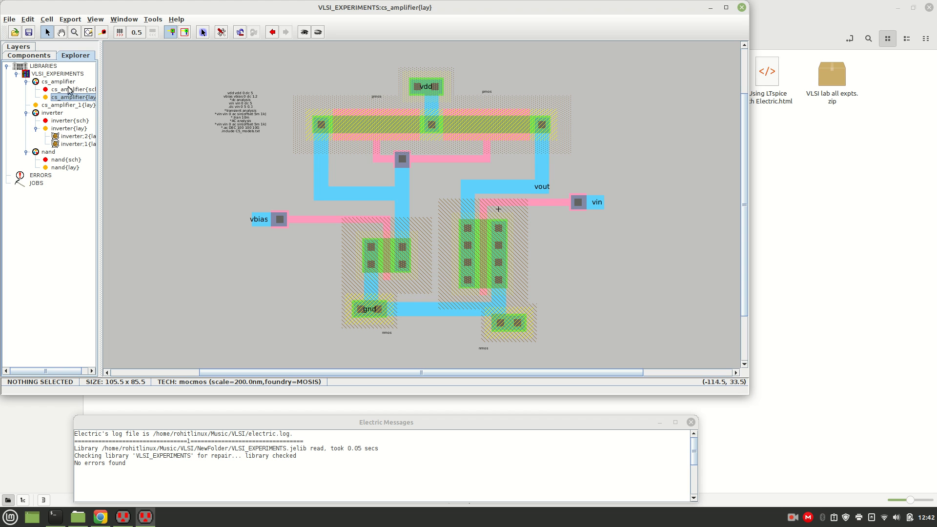
Create a new schematic cell named opamp in the VLSI_EXPERIMENTS library and maximize the editing window.
click(50, 74)
right_click(51, 74)
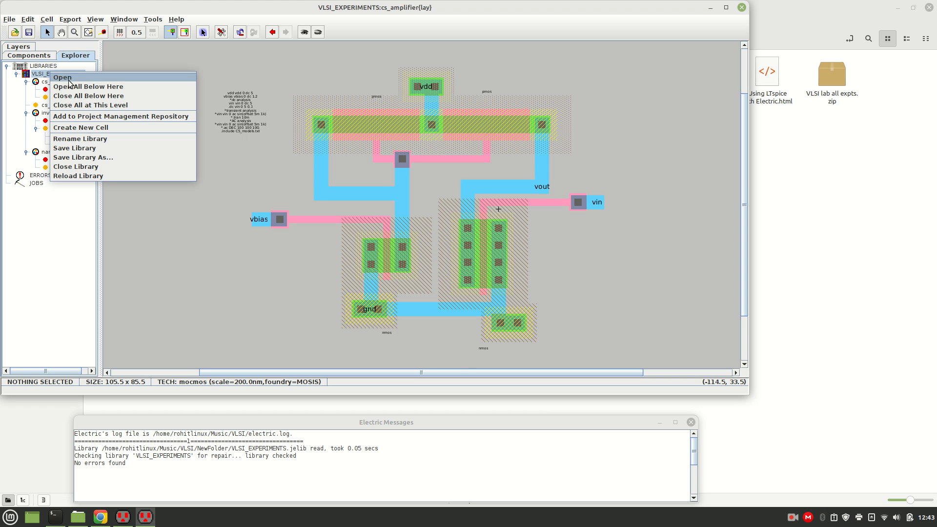
click(86, 125)
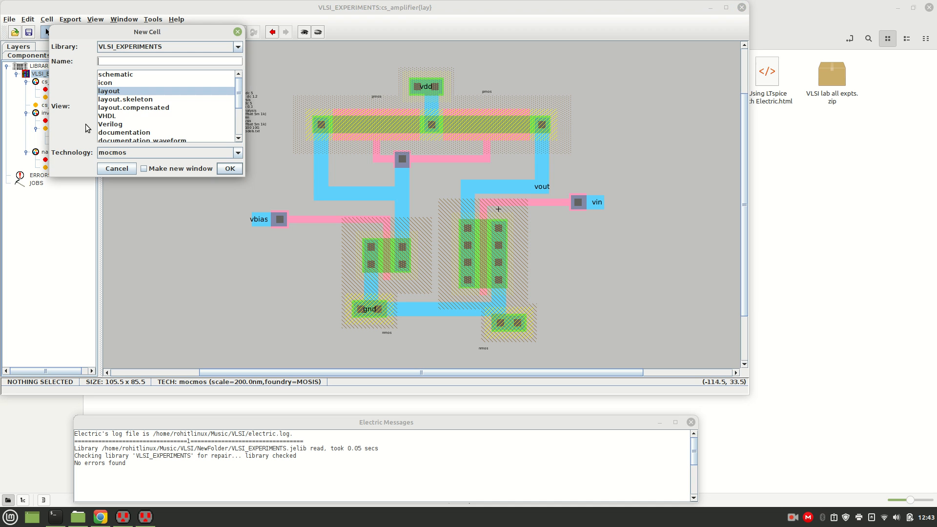
click(117, 75)
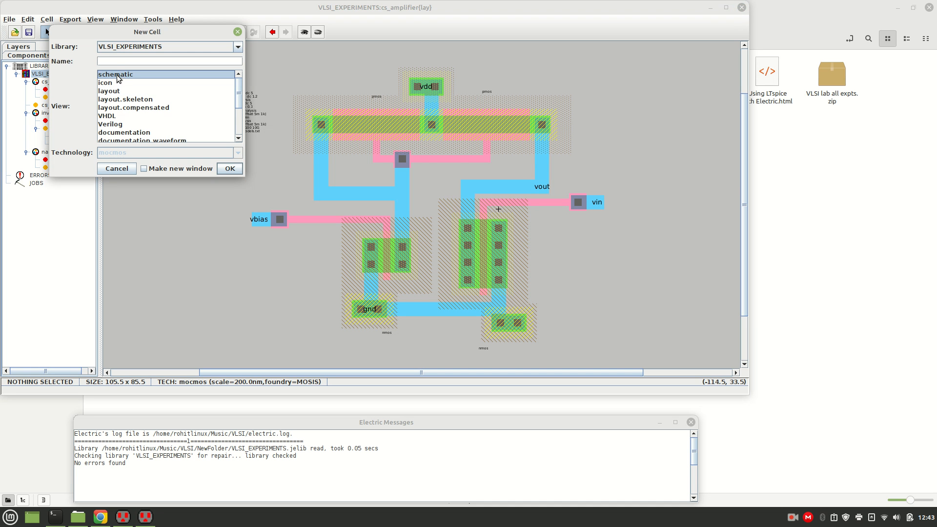
click(112, 62)
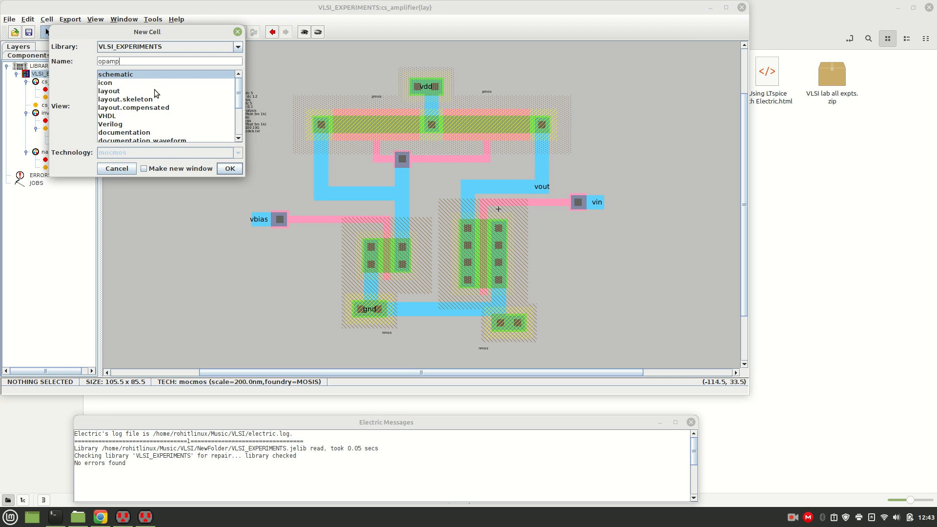
click(230, 169)
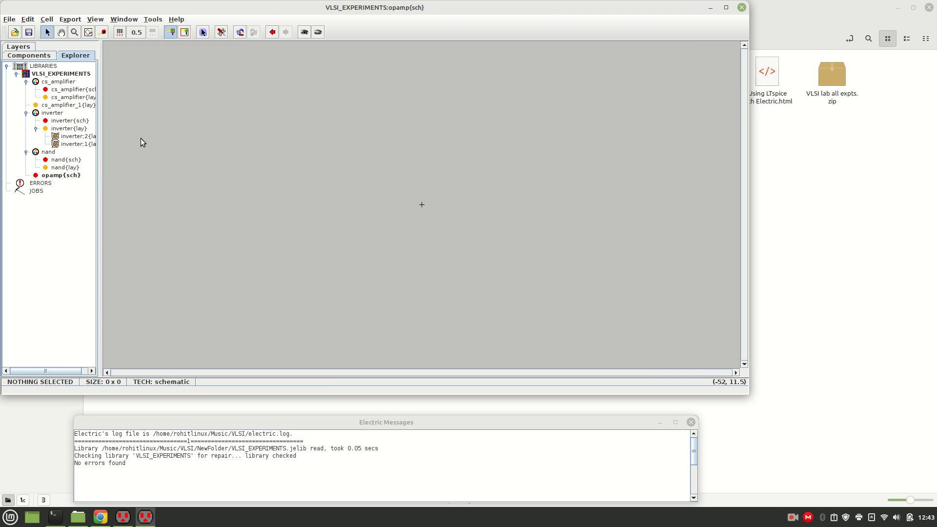
click(61, 176)
click(726, 8)
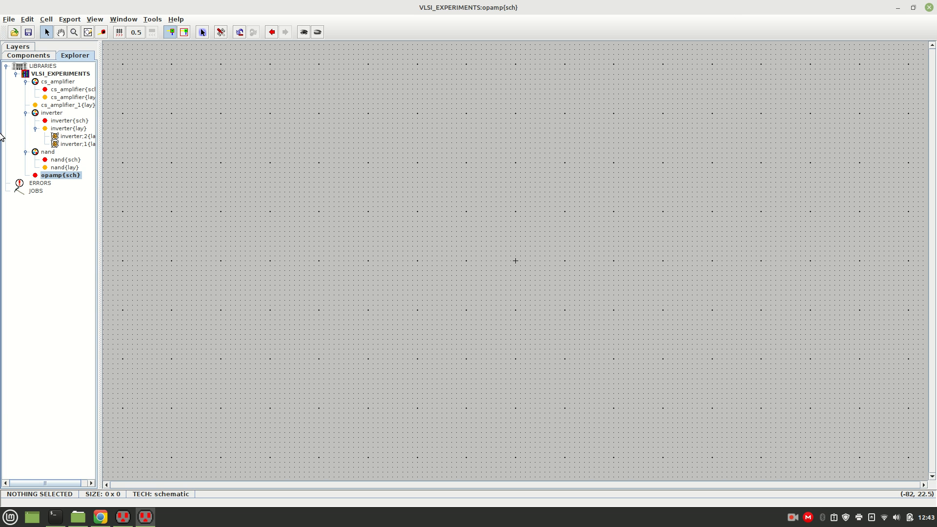
Place two pMOS transistors side by side in the upper part of the opamp schematic.
click(29, 55)
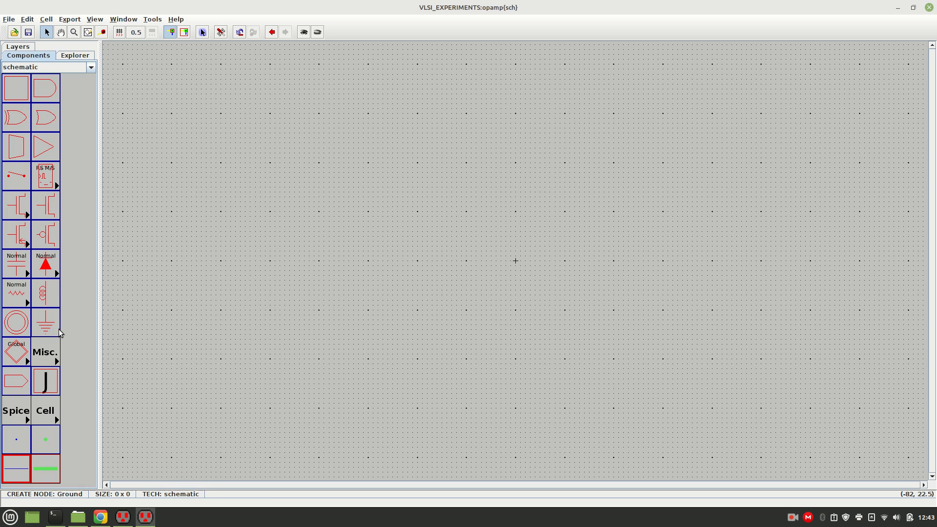
click(45, 234)
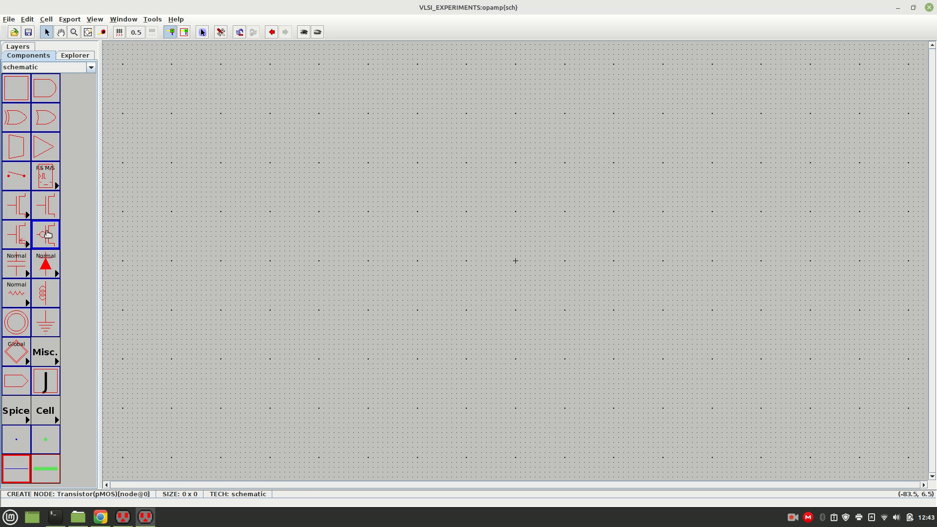
click(403, 127)
click(378, 138)
click(50, 235)
click(464, 125)
click(497, 155)
drag(464, 126, 464, 121)
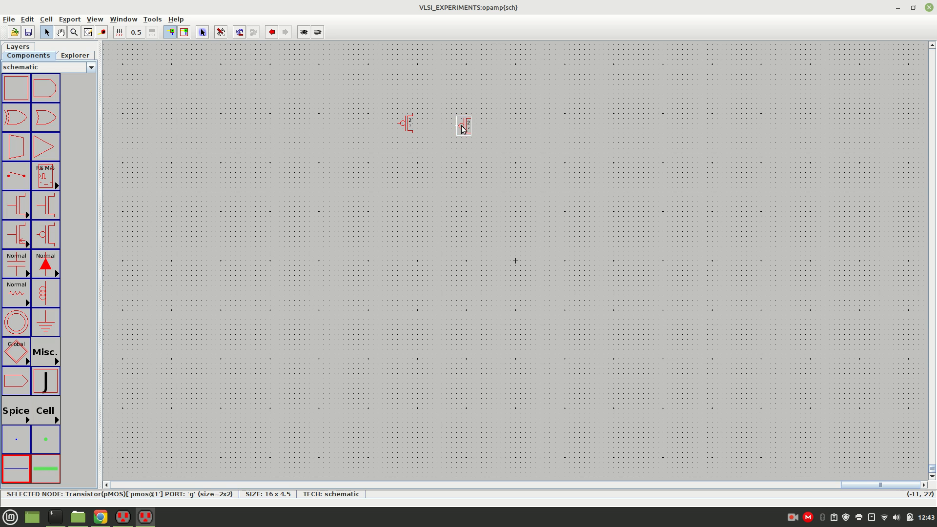
click(461, 167)
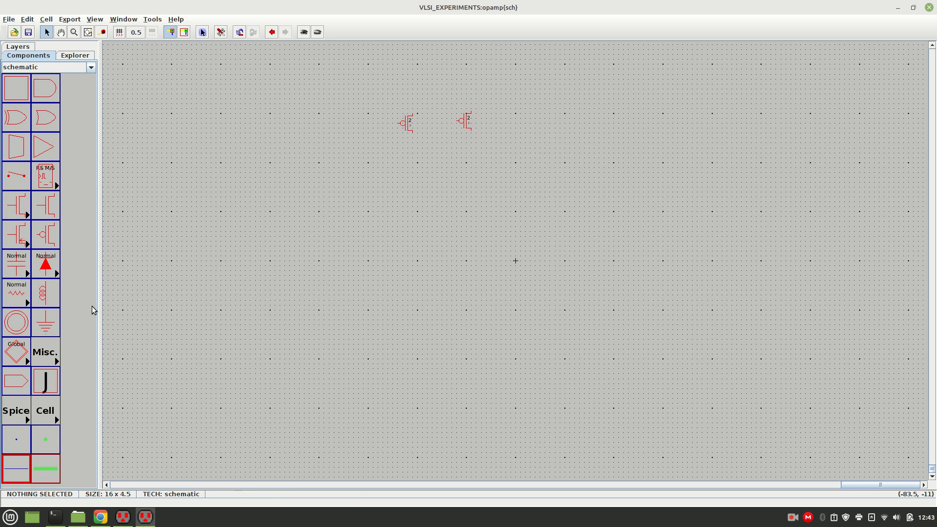
Place an nMOS transistor below the left pMOS and another pMOS transistor below the right one.
click(49, 212)
click(410, 167)
click(46, 234)
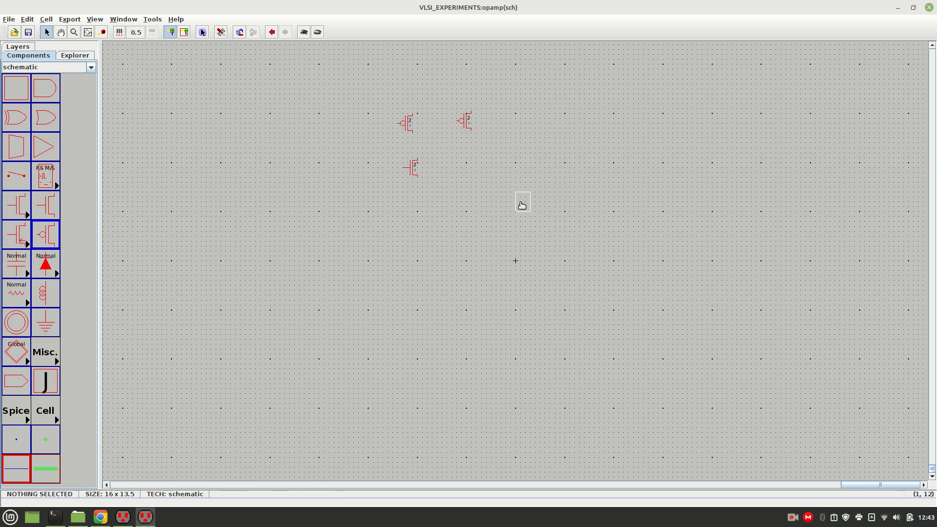
click(467, 168)
click(505, 205)
Place two nMOS transistors side by side in a third row below the existing transistors.
click(48, 207)
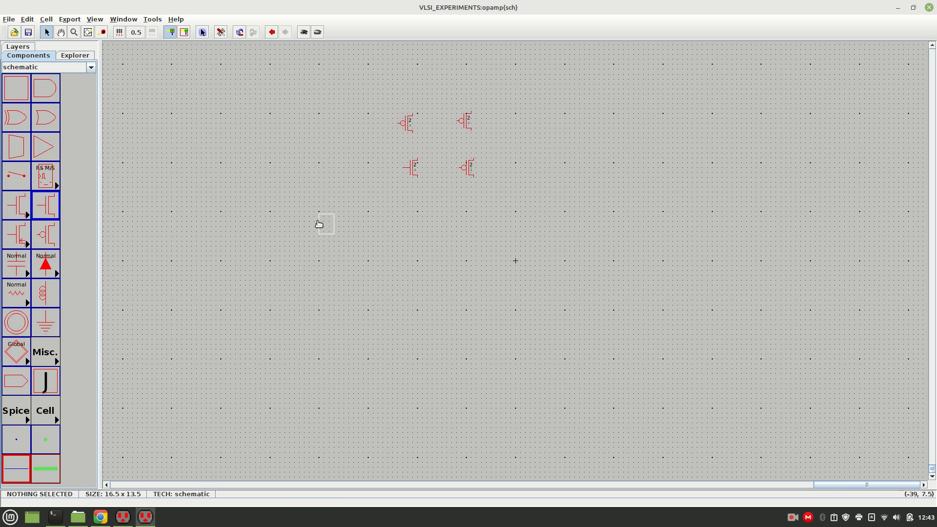
click(441, 220)
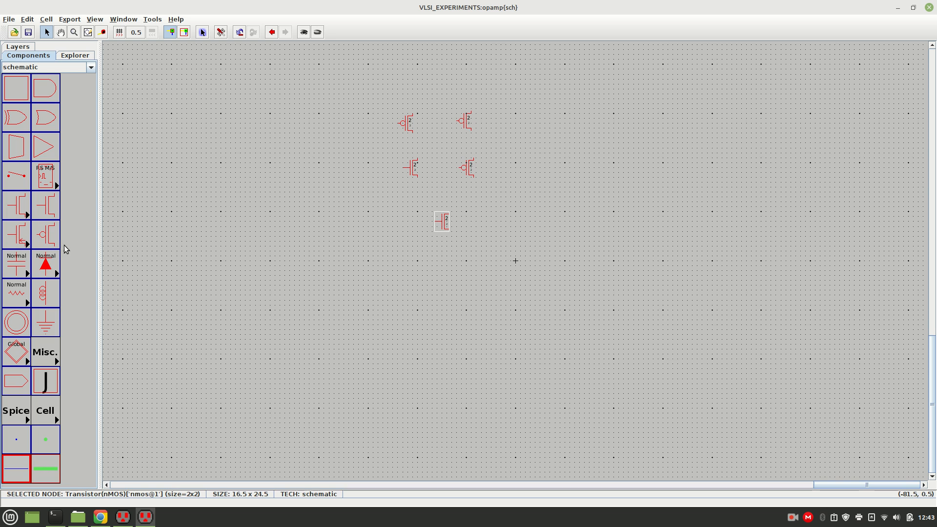
click(46, 206)
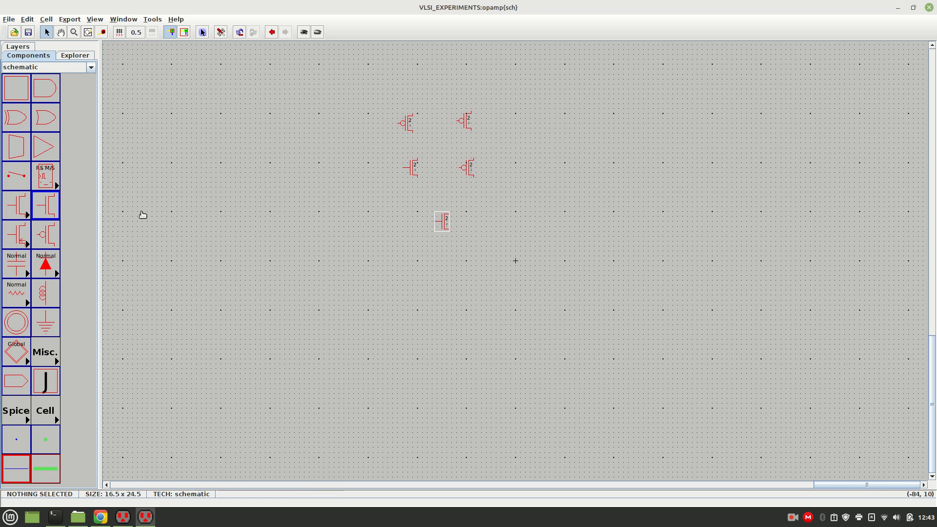
click(383, 225)
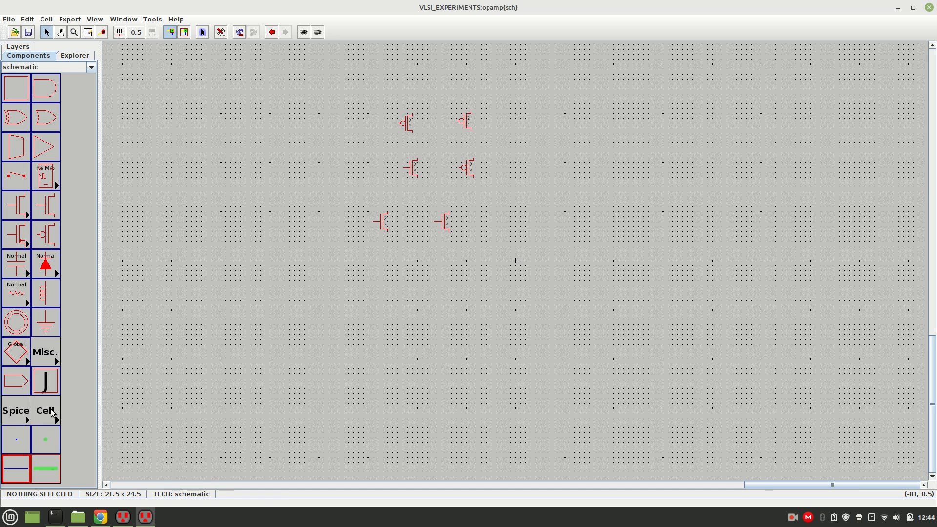
Add an ACCurrent Spice source to the left of the transistors and move it slightly closer to them.
click(16, 413)
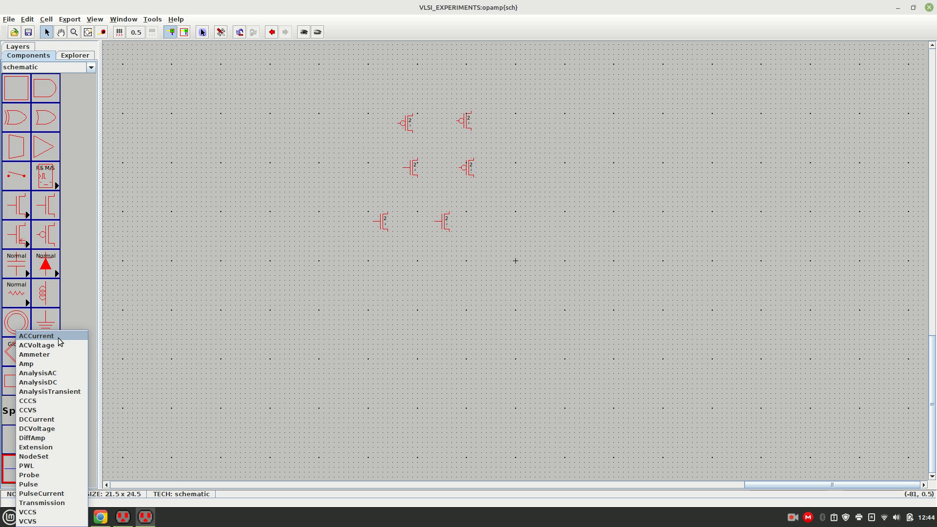
click(8, 405)
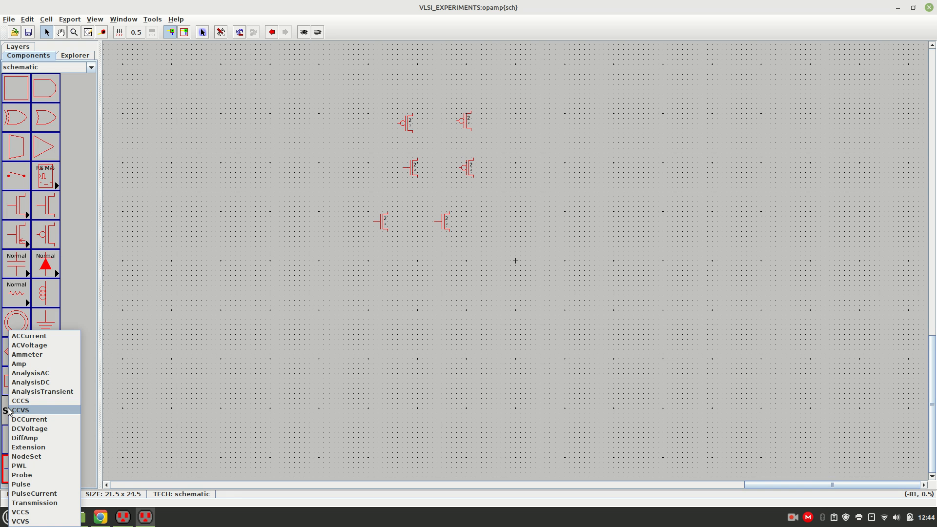
click(40, 337)
click(315, 159)
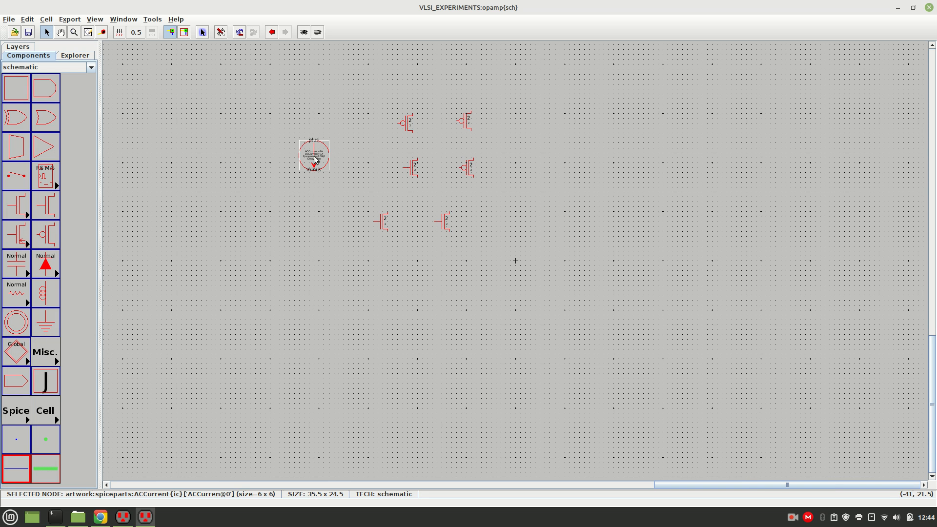
drag(315, 153, 331, 157)
click(297, 200)
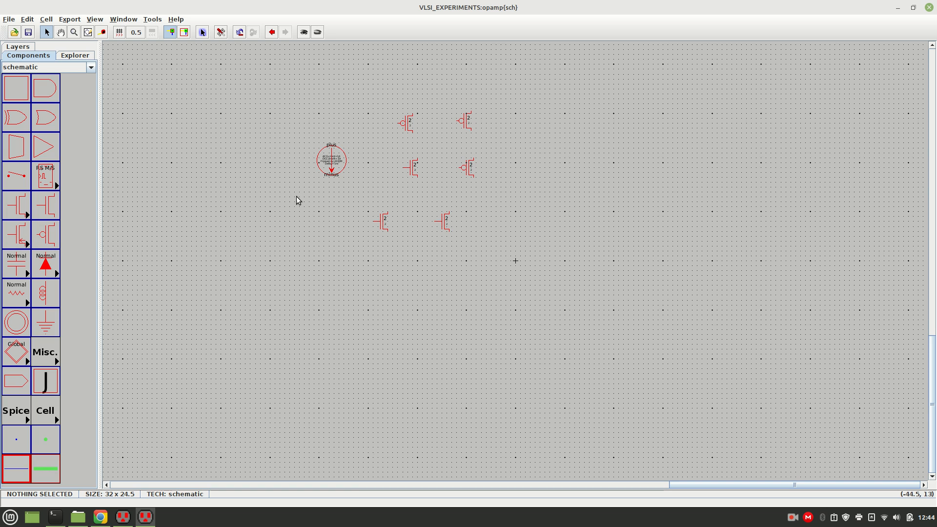
click(25, 417)
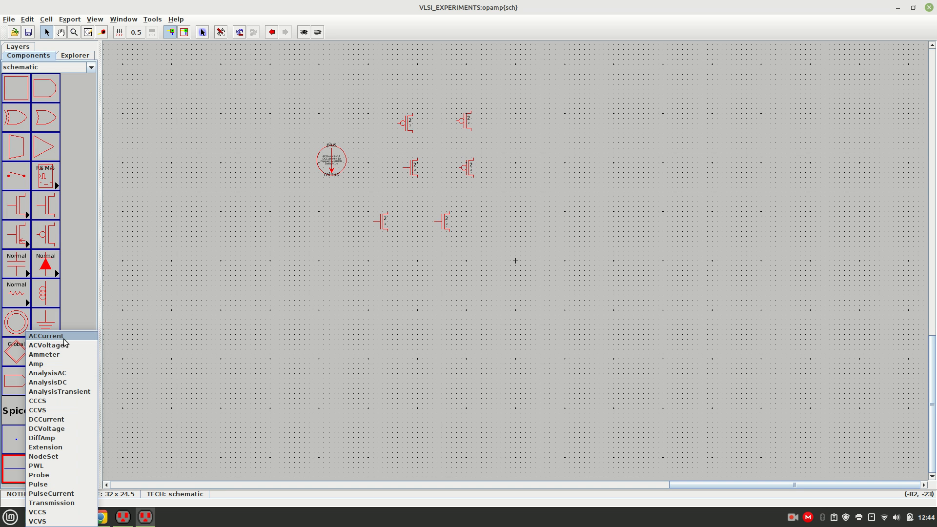
click(44, 363)
click(211, 339)
click(208, 336)
key(Delete)
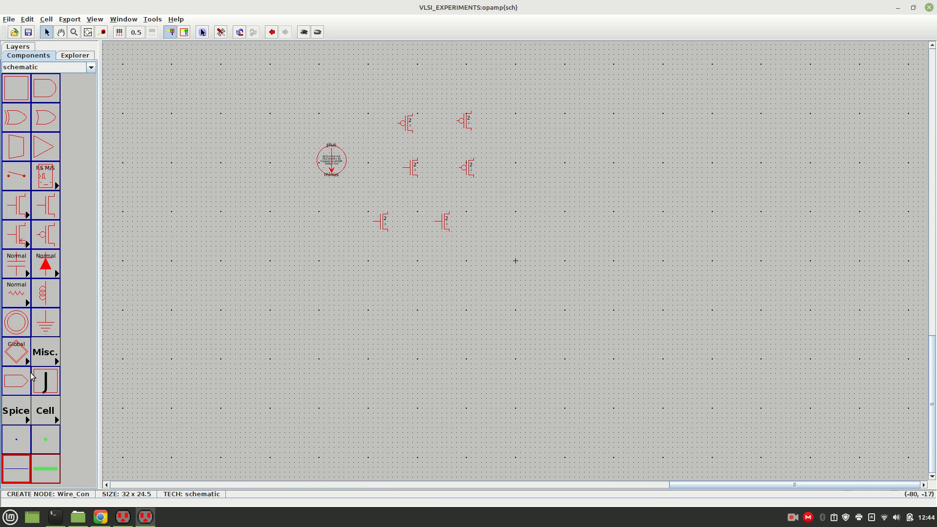
click(23, 416)
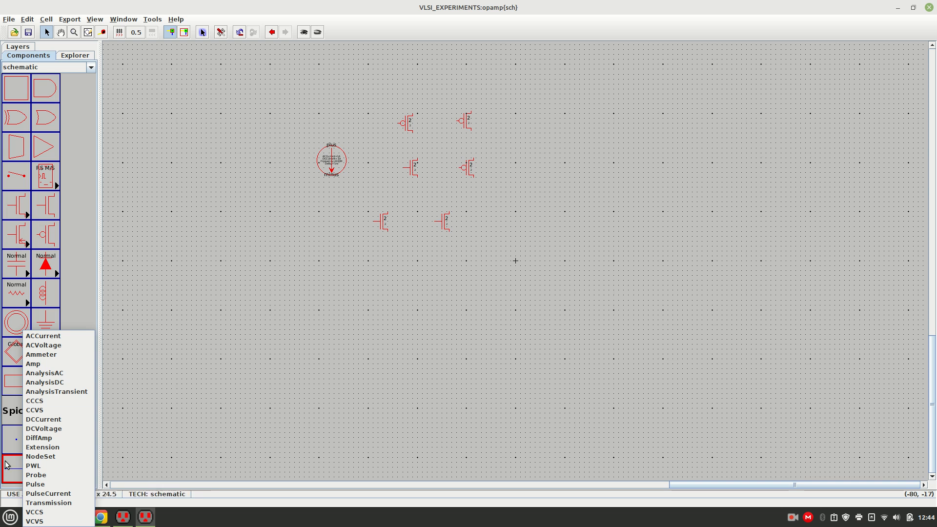
click(10, 404)
click(165, 395)
click(57, 415)
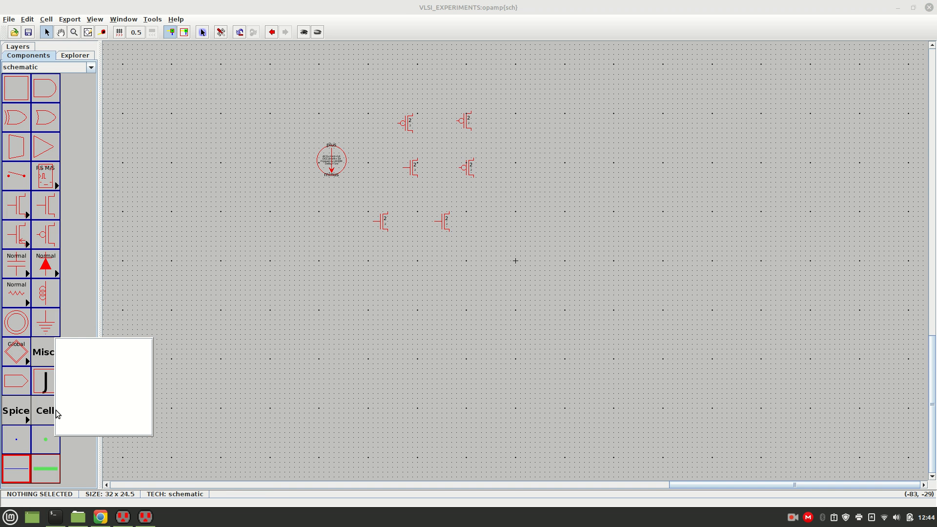
click(167, 413)
click(49, 355)
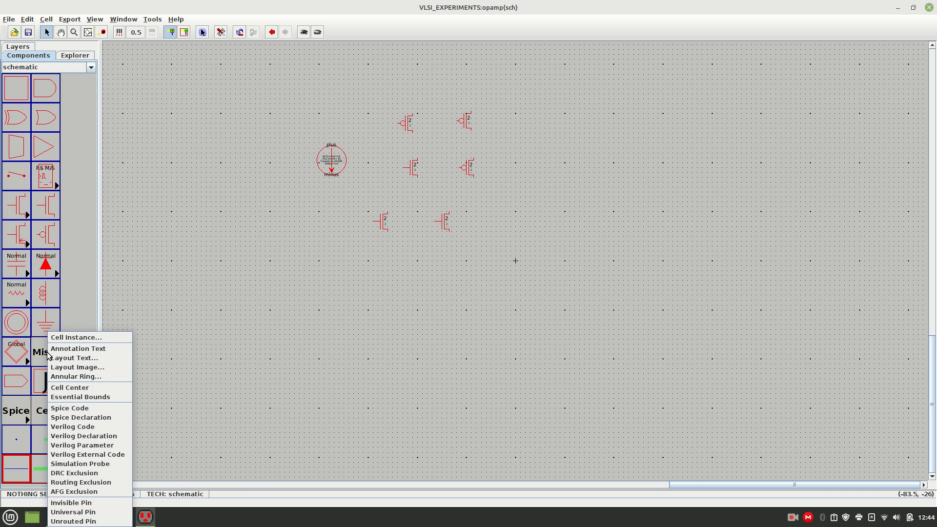
click(232, 436)
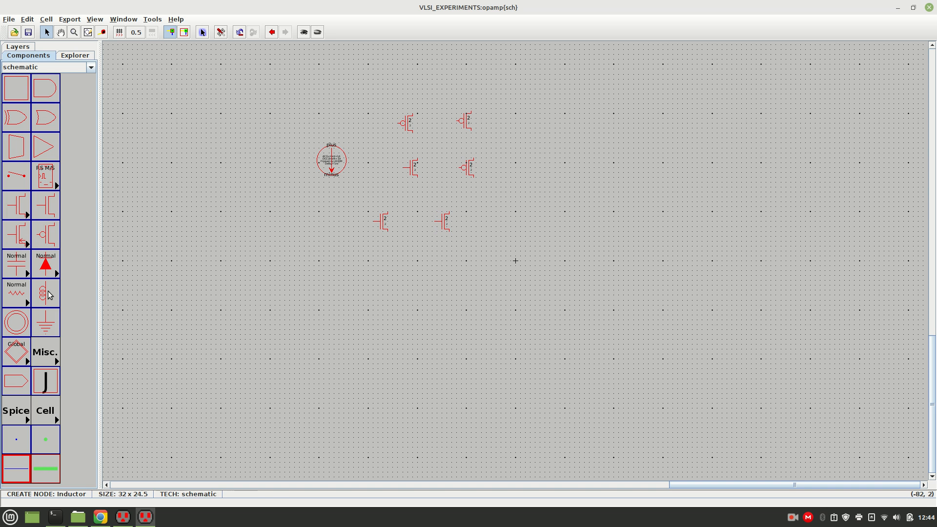
Place an nMOS transistor well to the right of the existing transistors and a pMOS transistor directly above it.
click(44, 210)
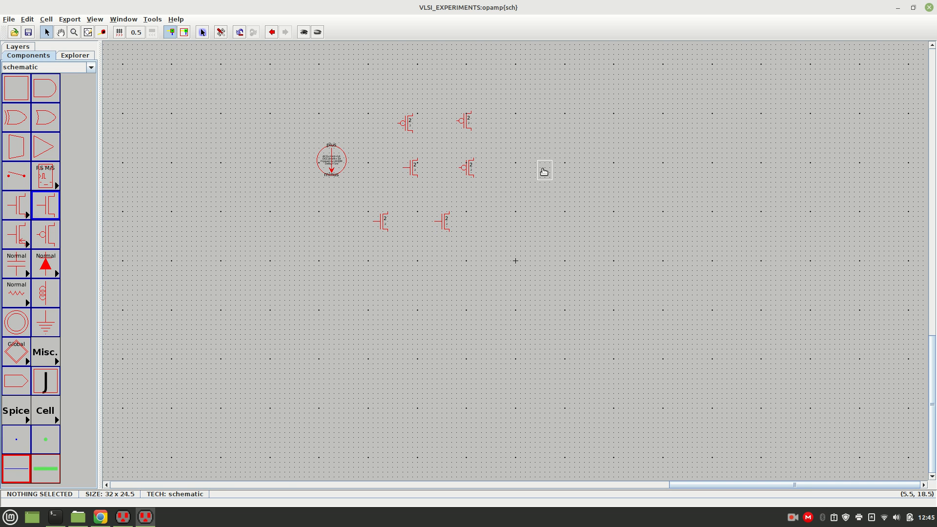
click(557, 141)
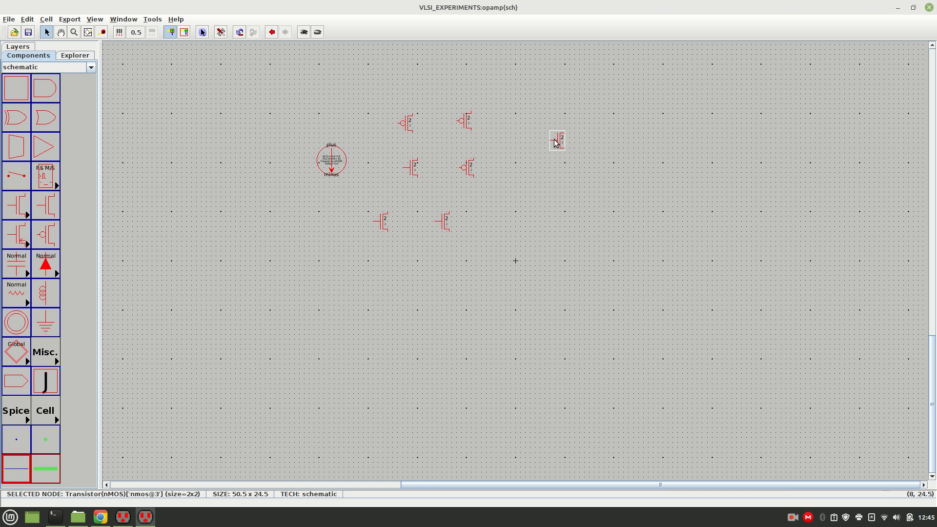
click(45, 234)
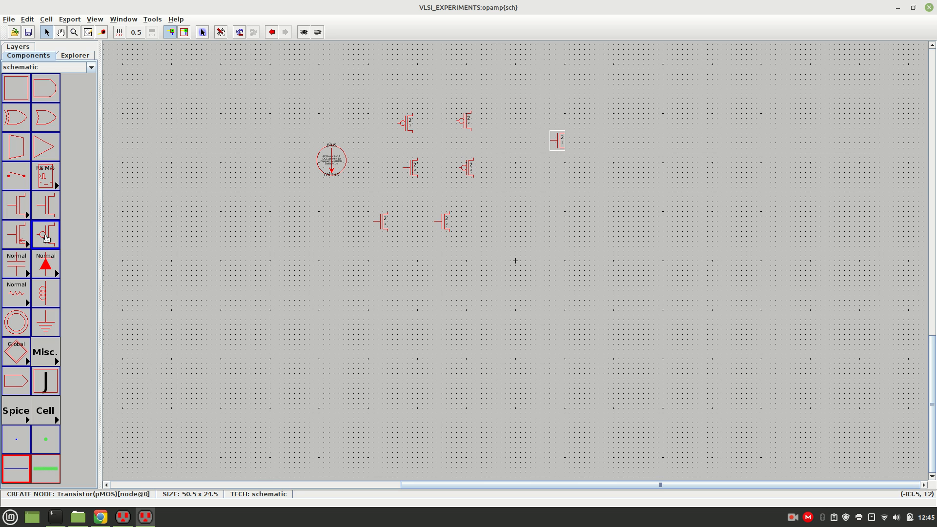
click(561, 98)
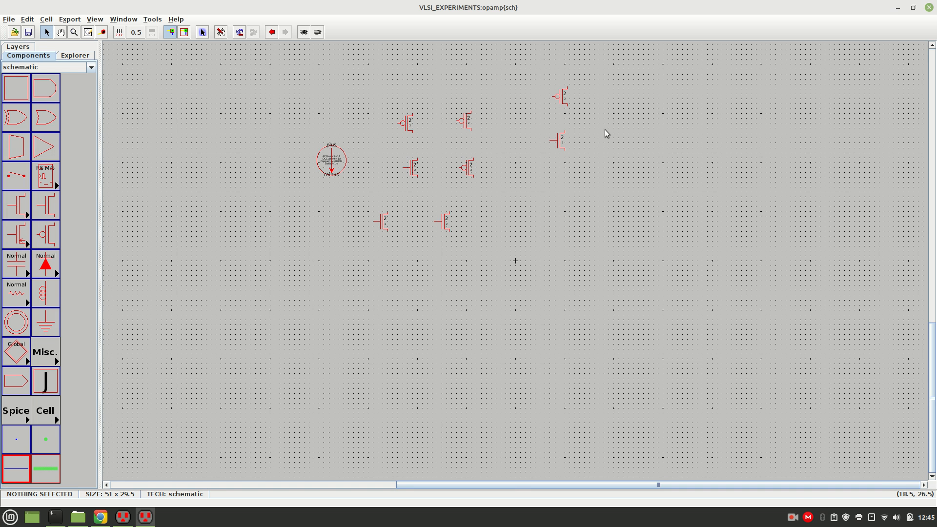
Rotate the upper-left pMOS by 180° so its gate faces the other upper pMOS, and move that one level with it.
key(ctrl+8)
key(ctrl+9)
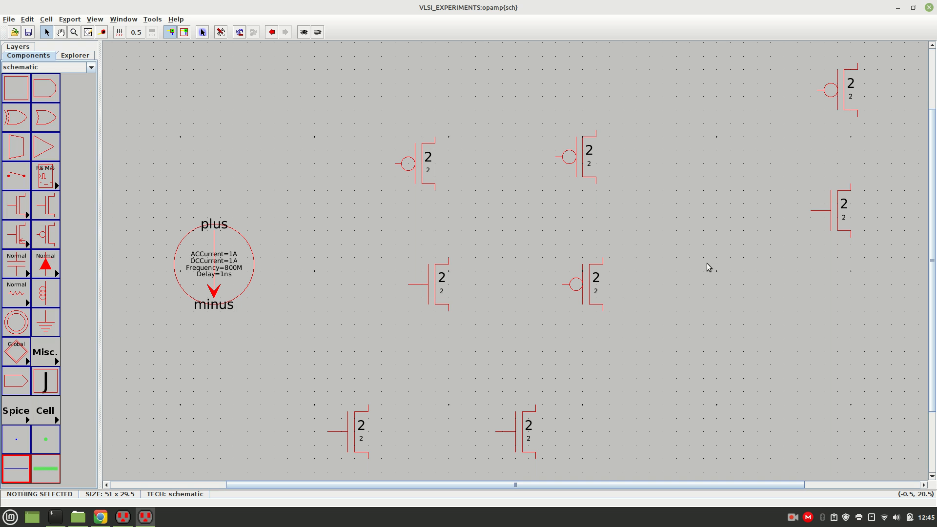
click(415, 176)
key(ctrl+j)
key(ctrl+j)
click(462, 191)
click(587, 172)
drag(587, 172, 561, 175)
click(644, 177)
Move the second-row nMOS so its drain lines up vertically below the upper-left pMOS drain.
drag(437, 295, 363, 268)
click(443, 308)
click(429, 277)
click(387, 276)
click(438, 279)
click(367, 272)
click(418, 303)
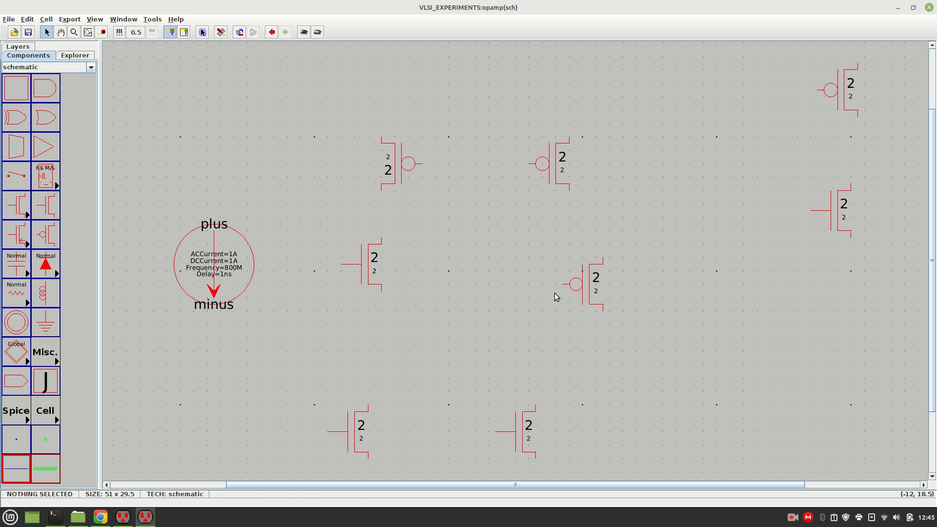
Delete the second-row pMOS and place an nMOS transistor in its position, level with the nMOS on the left.
drag(579, 286, 559, 273)
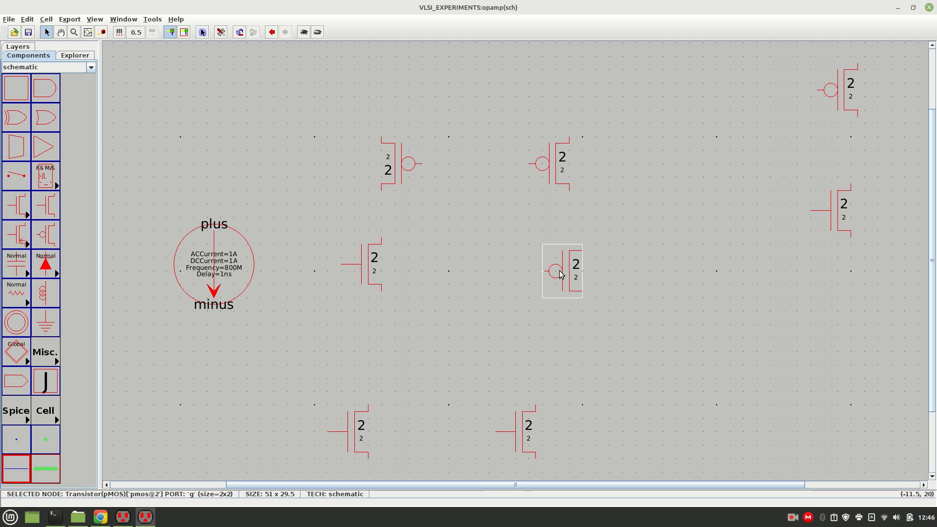
key(Delete)
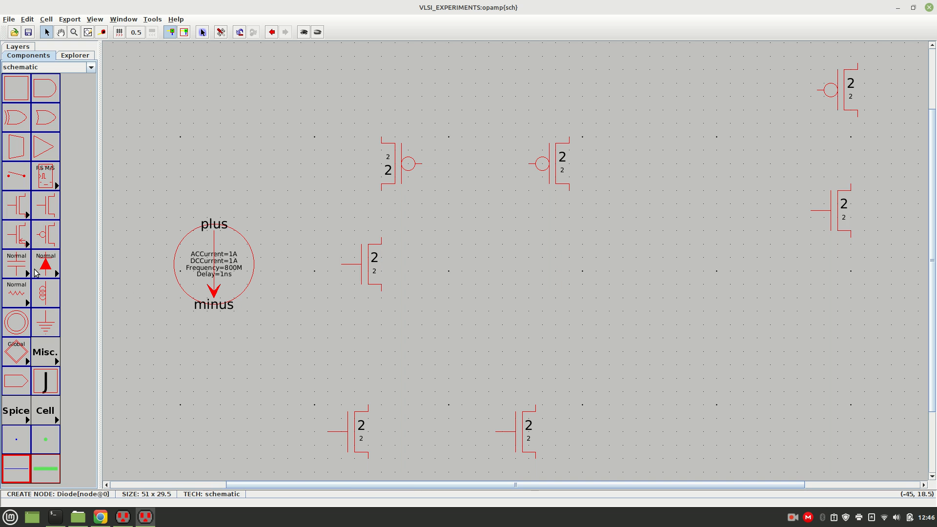
drag(47, 209, 559, 266)
click(612, 271)
Rotate the new second-row nMOS by 180° and move it so its drain lines up below the right pMOS drain.
click(576, 265)
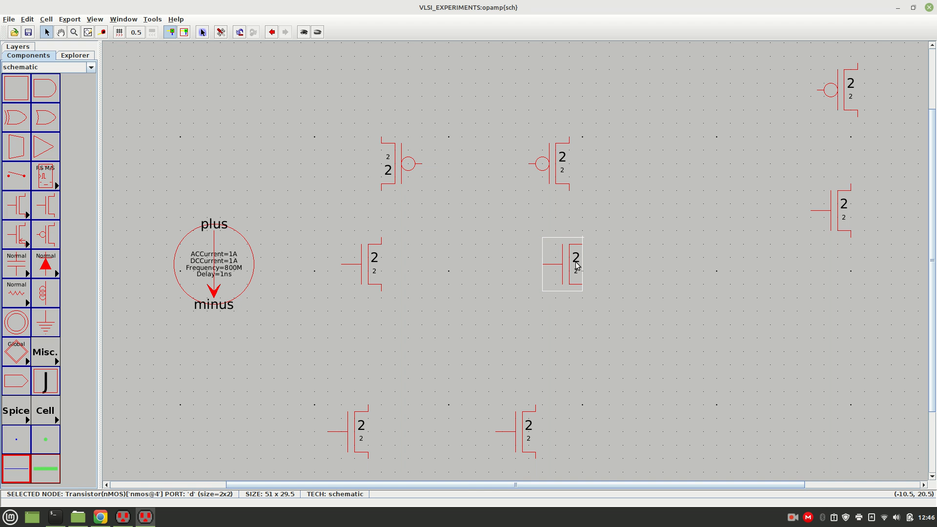
key(ctrl+j)
key(ctrl+j)
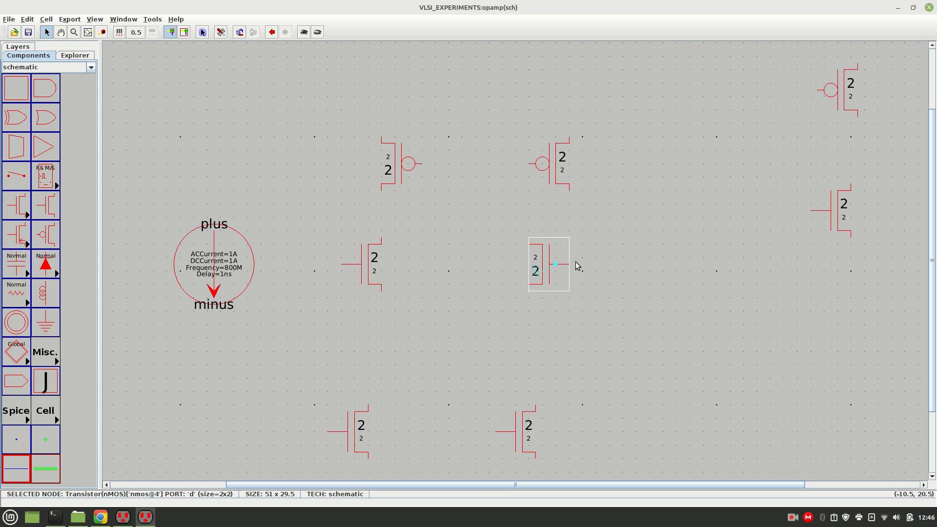
drag(549, 265, 588, 264)
click(648, 270)
click(631, 266)
click(580, 260)
click(632, 268)
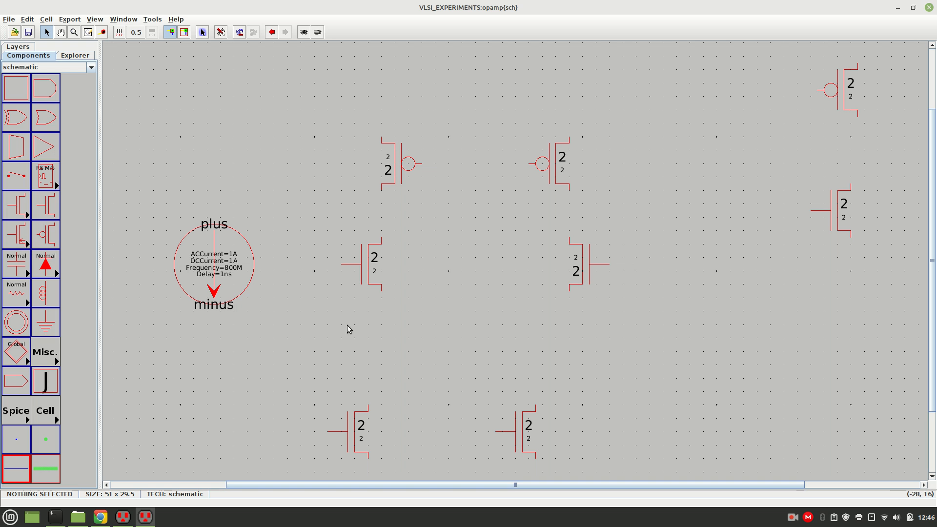
Wire the sources of the two facing pMOS transistors together and connect their gates to each other.
click(383, 139)
right_drag(389, 117, 570, 142)
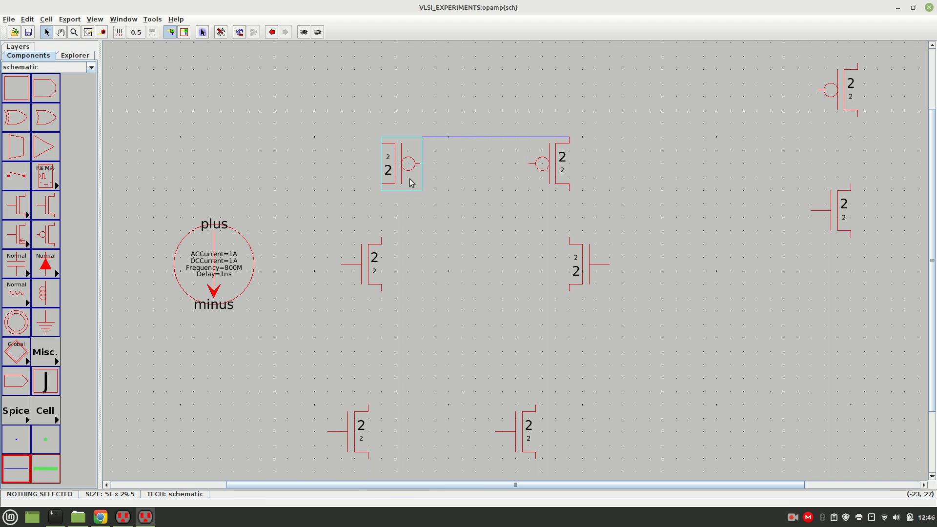
click(421, 166)
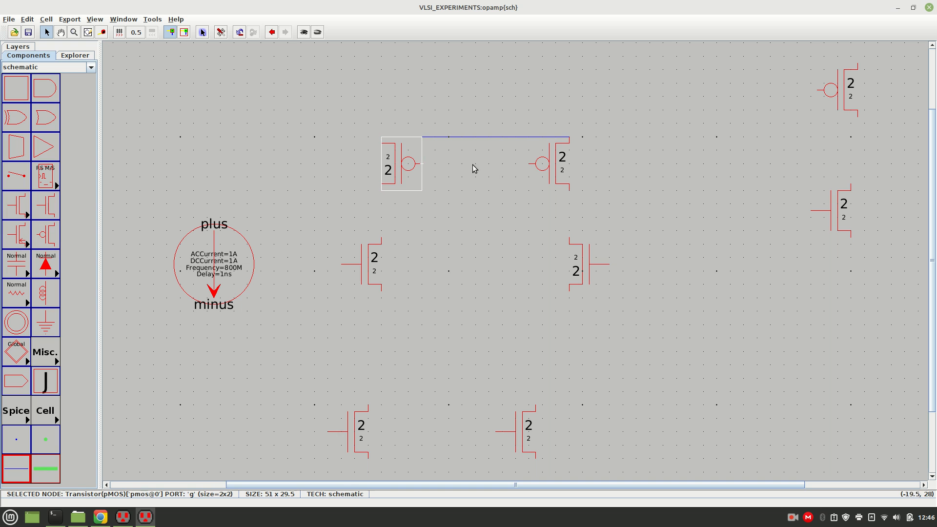
right_drag(532, 165, 536, 163)
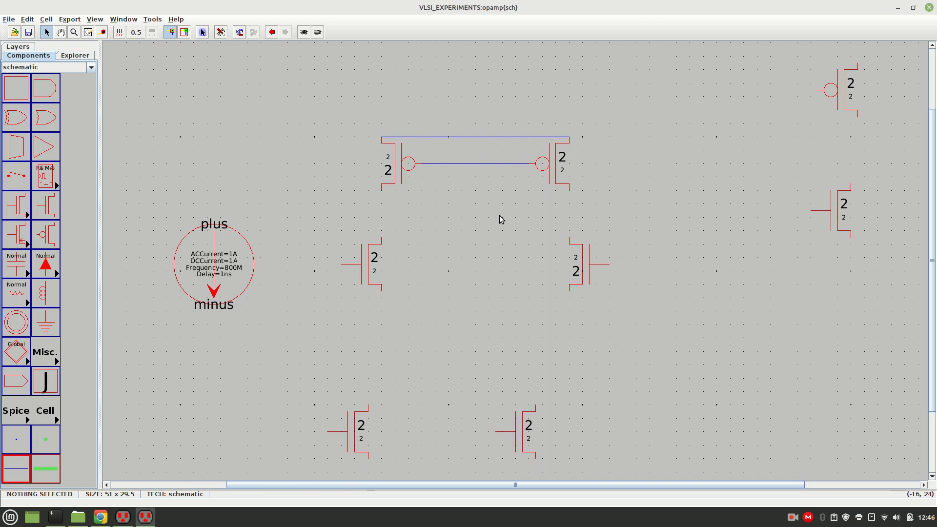
Wire the drain of each second-row nMOS to the drain of the pMOS directly above it.
click(382, 236)
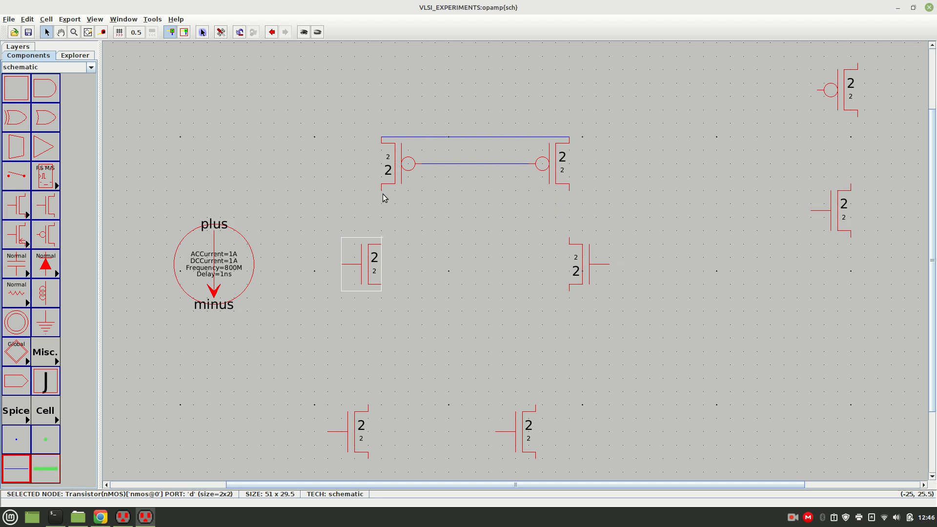
right_click(383, 189)
click(570, 190)
right_drag(570, 241, 609, 217)
click(381, 211)
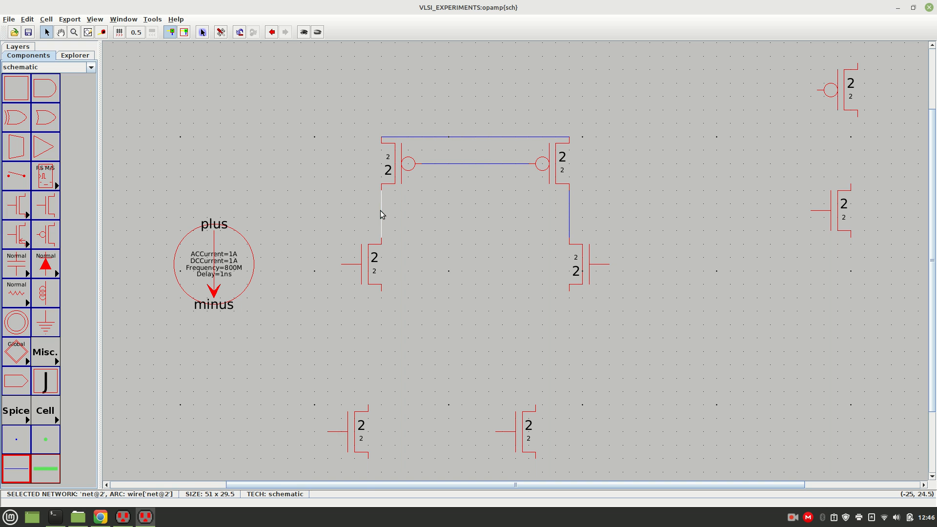
right_click(469, 165)
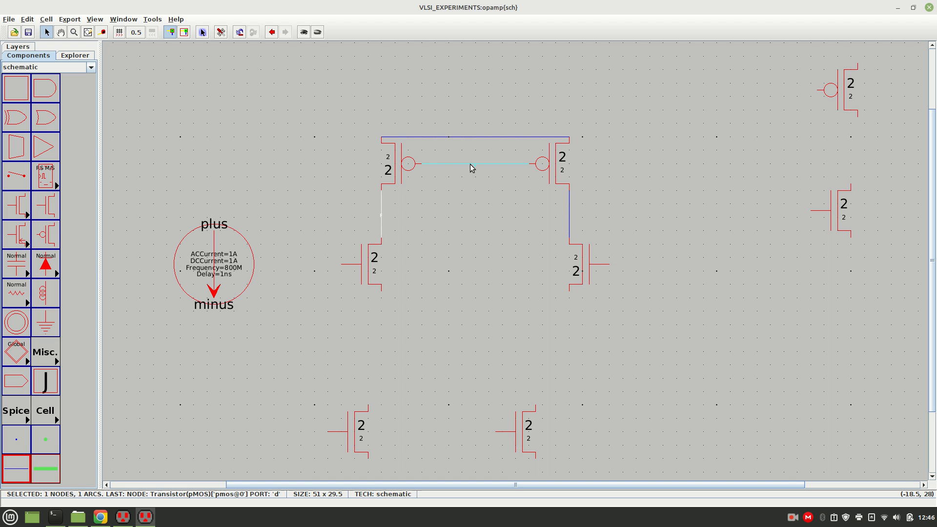
key(ctrl+z)
click(480, 224)
key(ctrl+z)
click(423, 206)
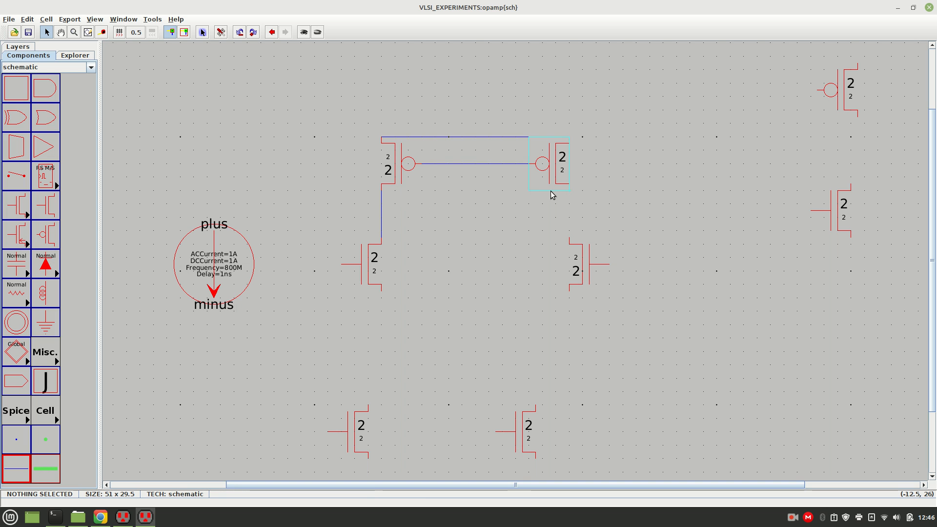
key(ctrl+y)
Connect the left pMOS drain wire to the middle of the shared pMOS gate wire with a right-angled wire.
click(382, 211)
right_drag(461, 219, 461, 164)
click(493, 218)
drag(491, 218, 474, 190)
click(464, 196)
click(496, 241)
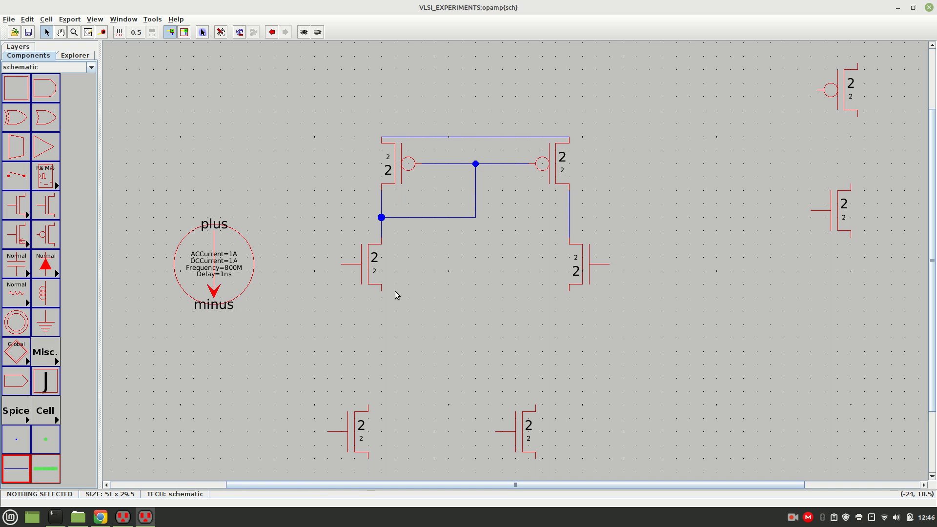
Wire the sources of the two second-row nMOS transistors together.
click(381, 291)
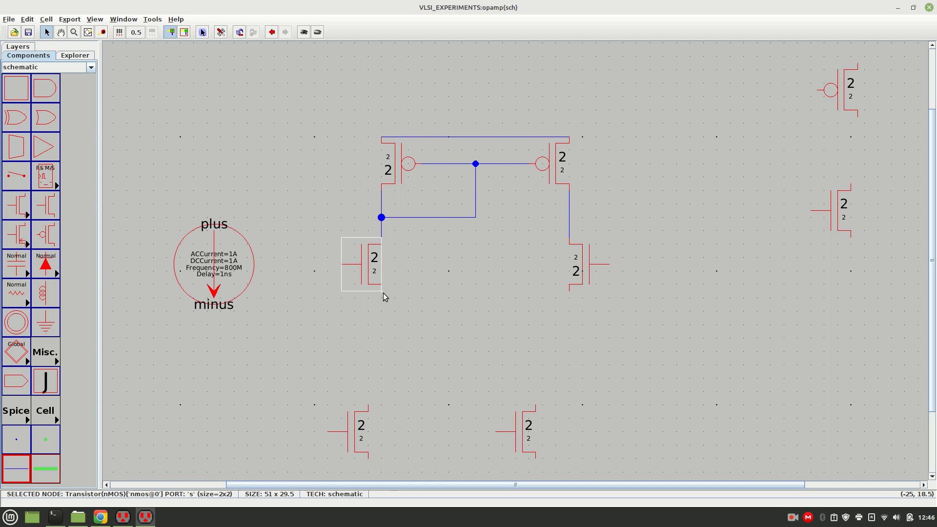
right_click(567, 291)
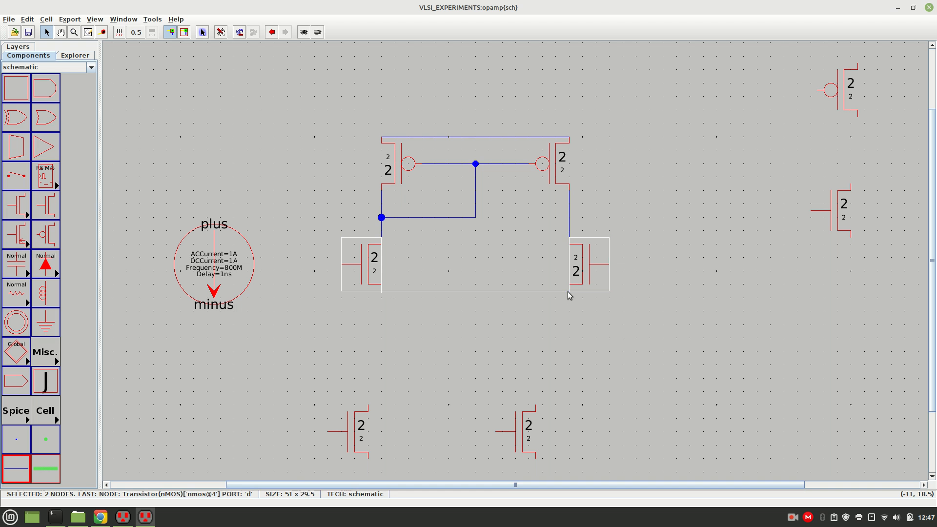
click(610, 335)
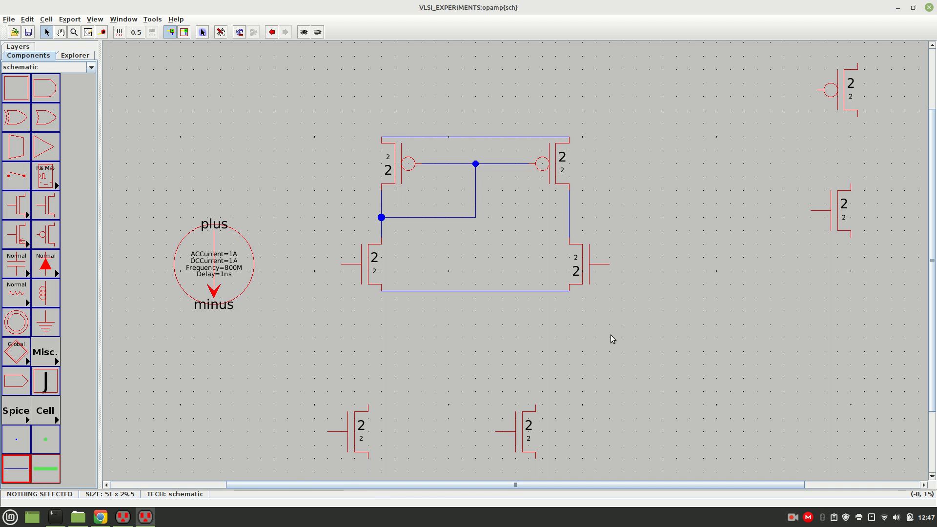
Move the two third-row nMOS transistors up and to the right, beneath the wired nMOS pair.
drag(515, 433, 552, 361)
click(583, 400)
drag(361, 429, 415, 362)
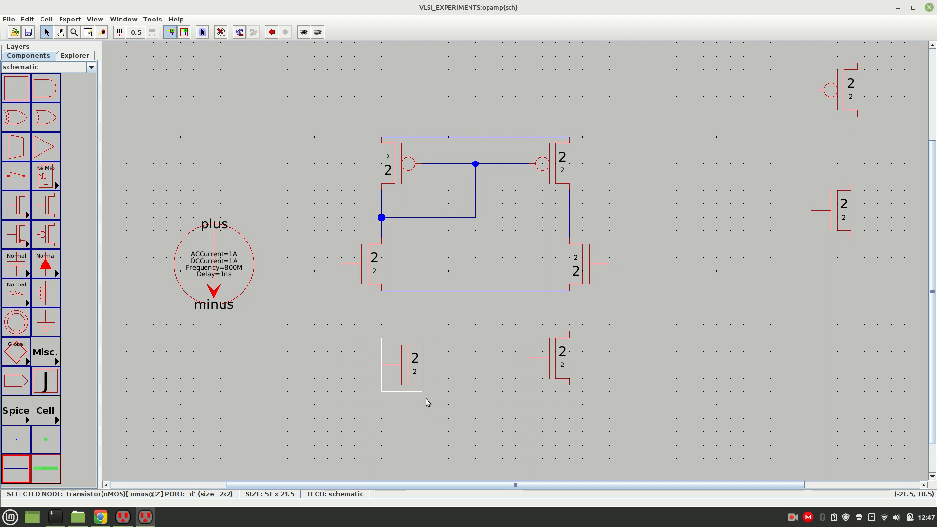
click(456, 408)
Rotate the left third-row nMOS by 180°, level it with the right one, and shift the right one slightly left.
click(404, 355)
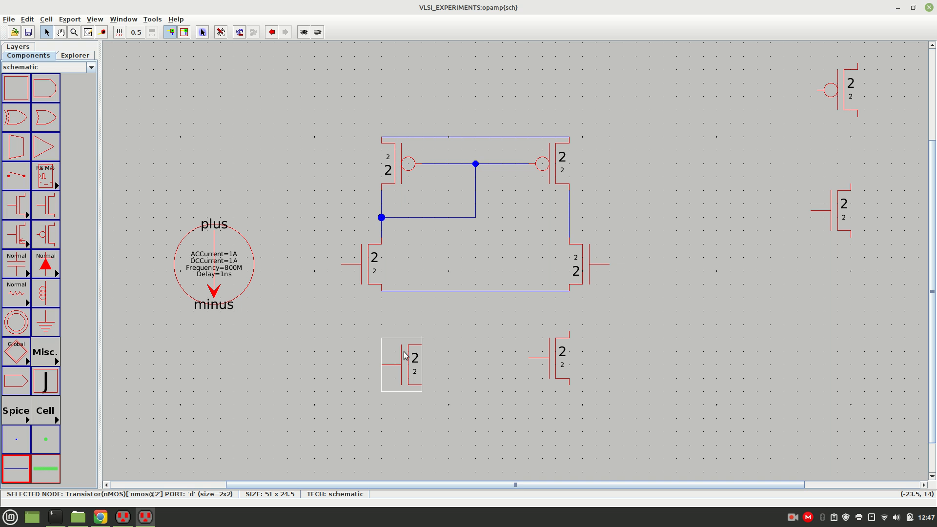
key(ctrl+j)
key(ctrl+j)
click(488, 384)
drag(384, 368, 391, 361)
click(447, 391)
drag(539, 361, 533, 361)
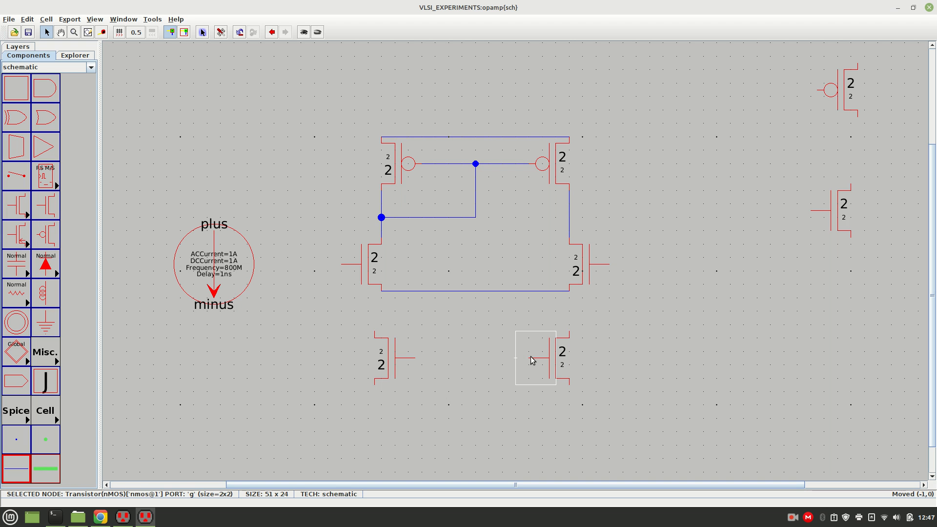
key(Left)
click(486, 389)
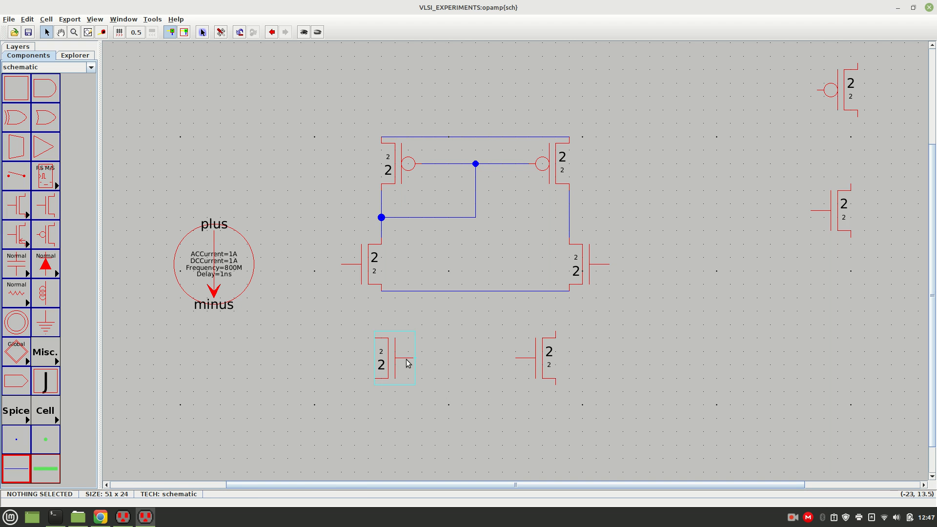
Move the left third-row nMOS farther left and position the other one with its drain below the middle of the common-source wire.
drag(382, 360, 295, 387)
drag(541, 372, 471, 364)
click(546, 411)
click(529, 380)
click(484, 364)
drag(527, 352, 478, 307)
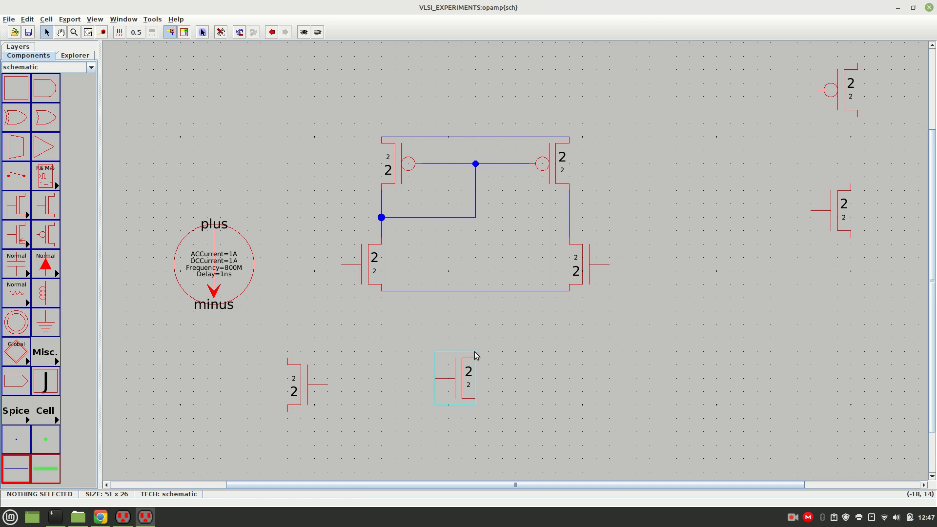
Wire the central third-row nMOS drain straight up to the common-source wire of the nMOS pair.
click(475, 358)
shift+click(473, 291)
right_click(473, 290)
click(505, 327)
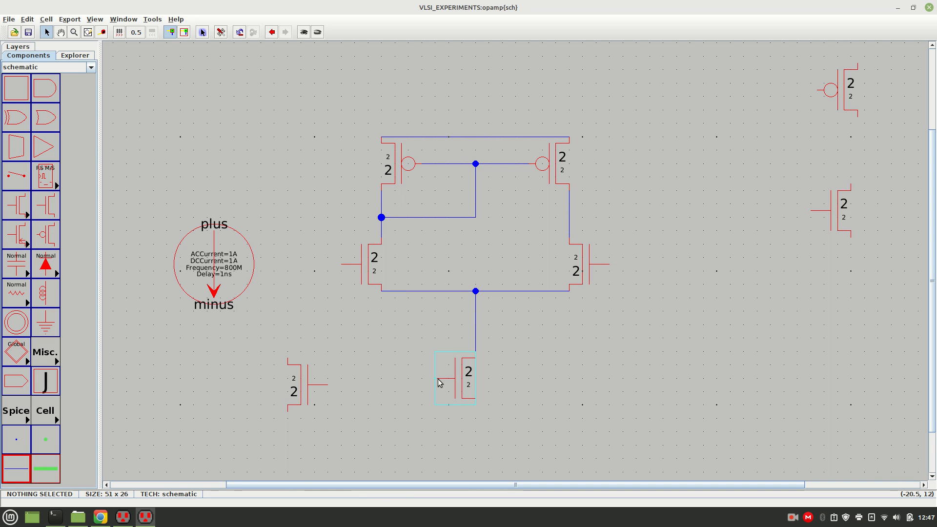
Align the left third-row nMOS level with the central one and wire their gates together.
drag(309, 386, 315, 380)
click(397, 419)
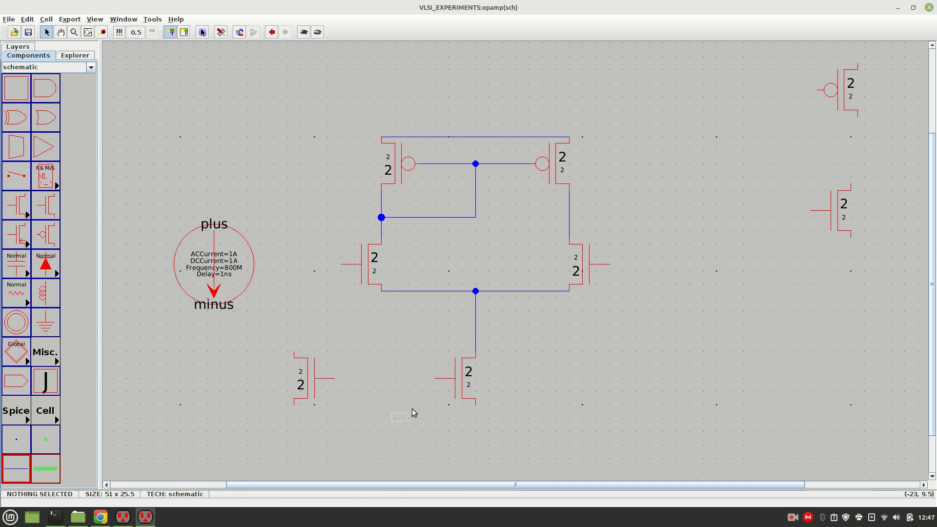
drag(436, 381, 426, 387)
click(439, 379)
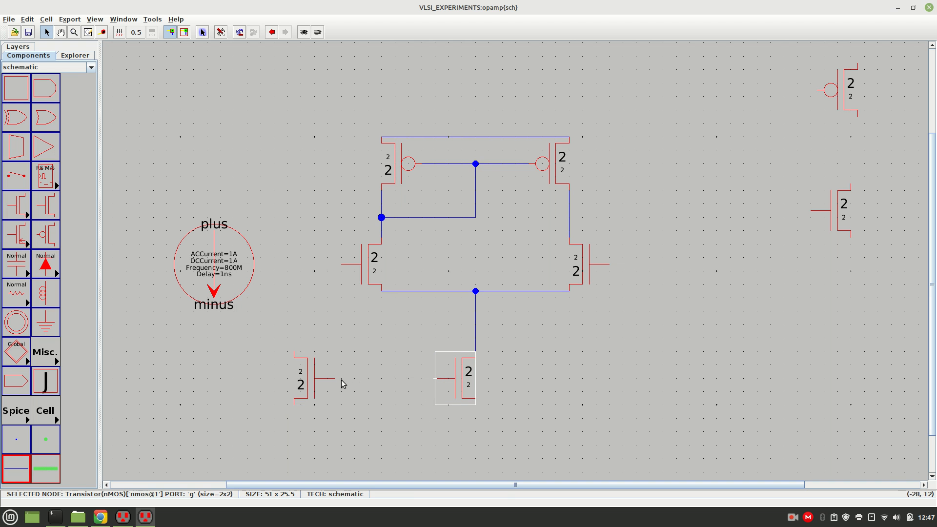
right_drag(337, 383, 336, 380)
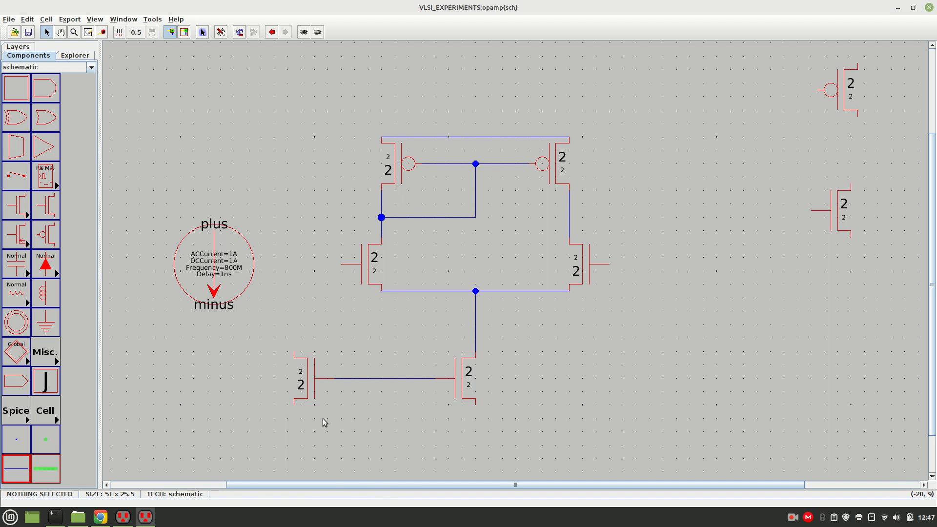
Wire the sources of the two third-row nMOS transistors together and move the current source up, closer to the input pair.
click(293, 404)
right_drag(476, 404, 476, 405)
click(292, 354)
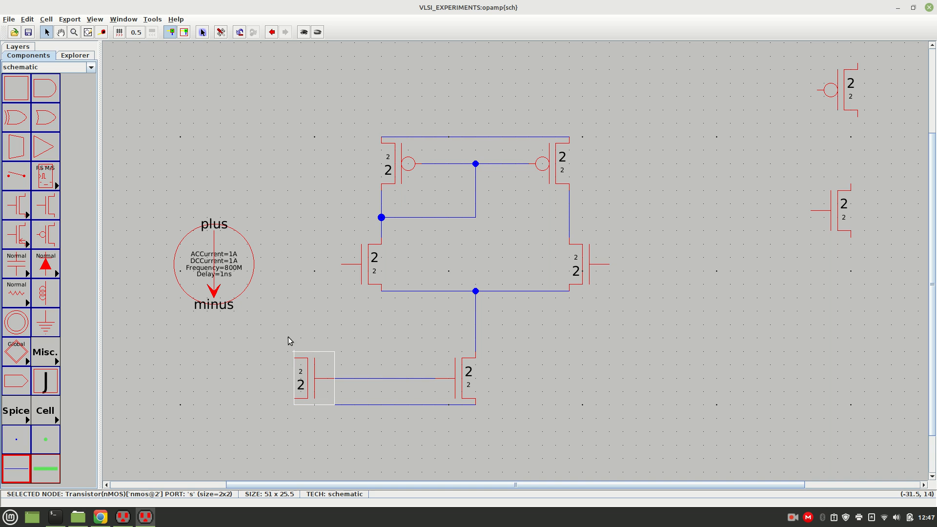
drag(216, 267, 256, 233)
click(178, 160)
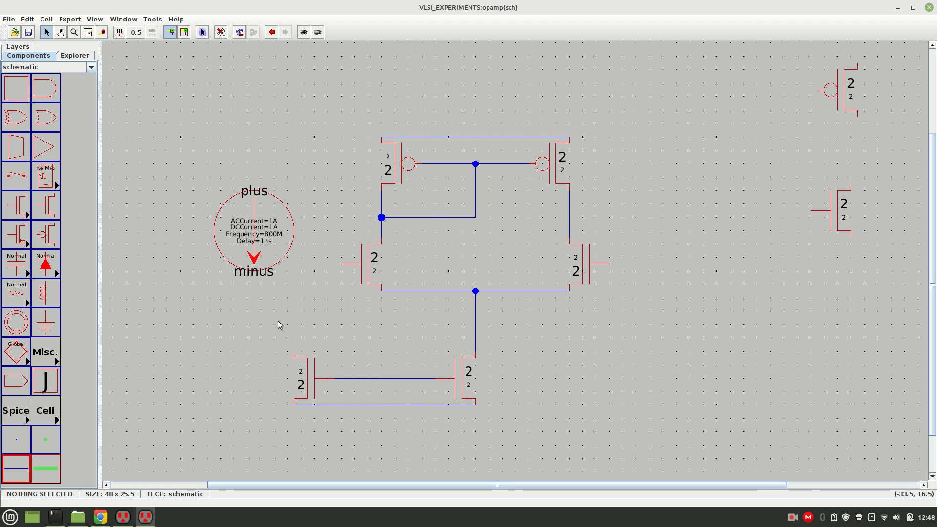
Shift the left third-row nMOS farther left and reposition the other one under the middle of the pair's common-source wire.
drag(260, 333, 345, 426)
drag(306, 392, 247, 391)
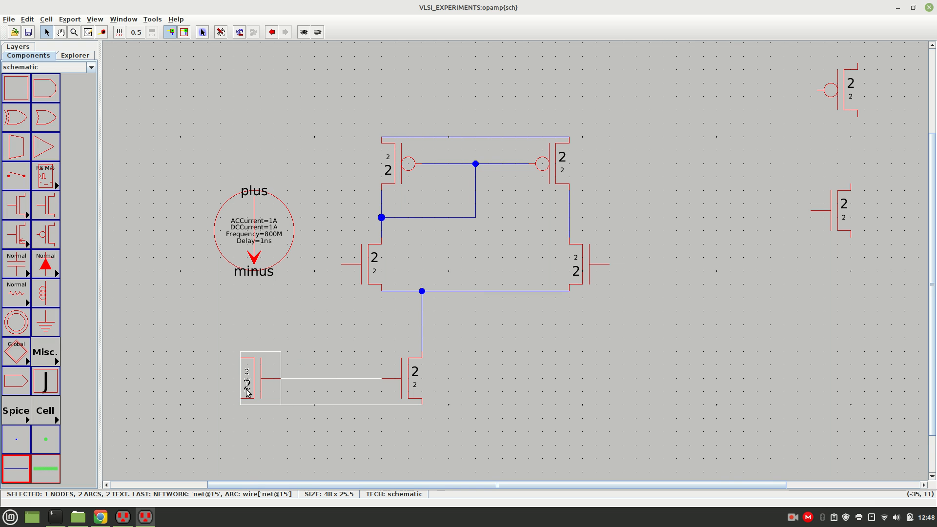
click(334, 355)
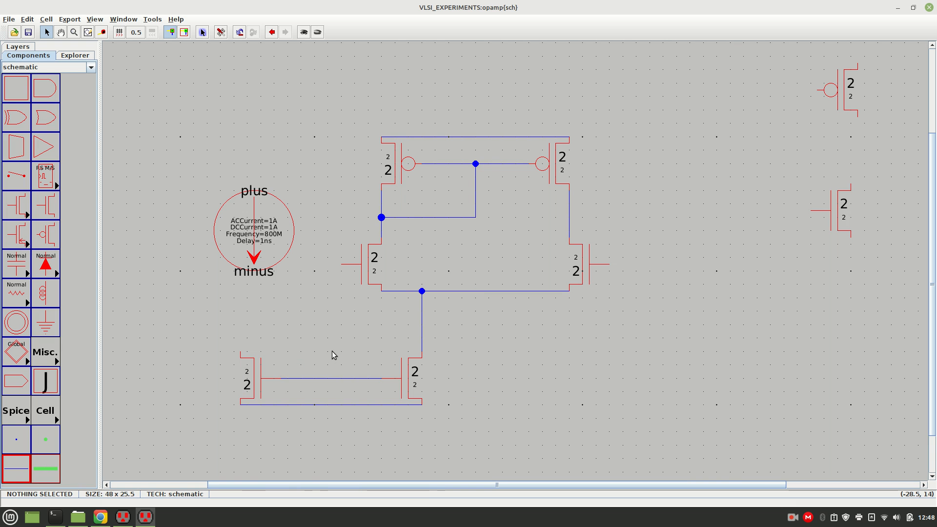
drag(407, 366, 469, 365)
click(535, 372)
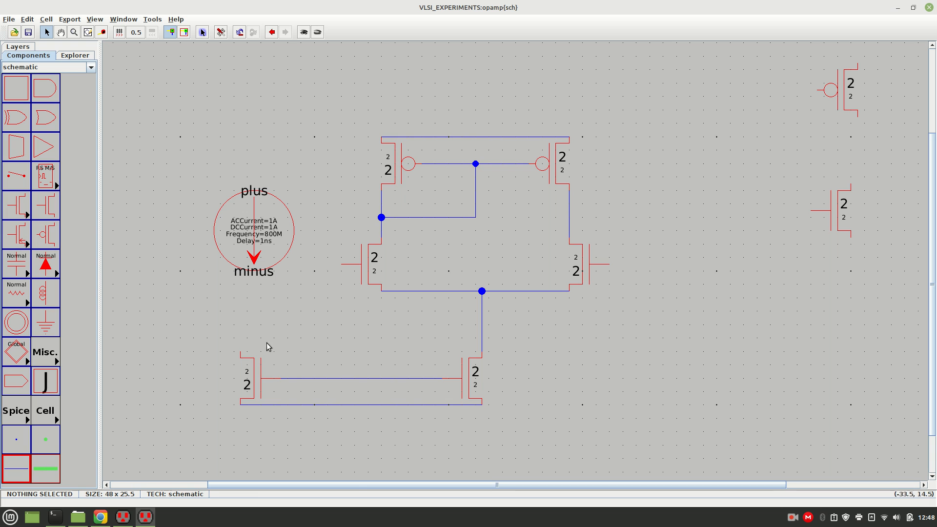
Align the current source above the left third-row nMOS and wire its minus terminal down to that transistor's drain.
click(243, 354)
click(186, 297)
drag(256, 237, 241, 240)
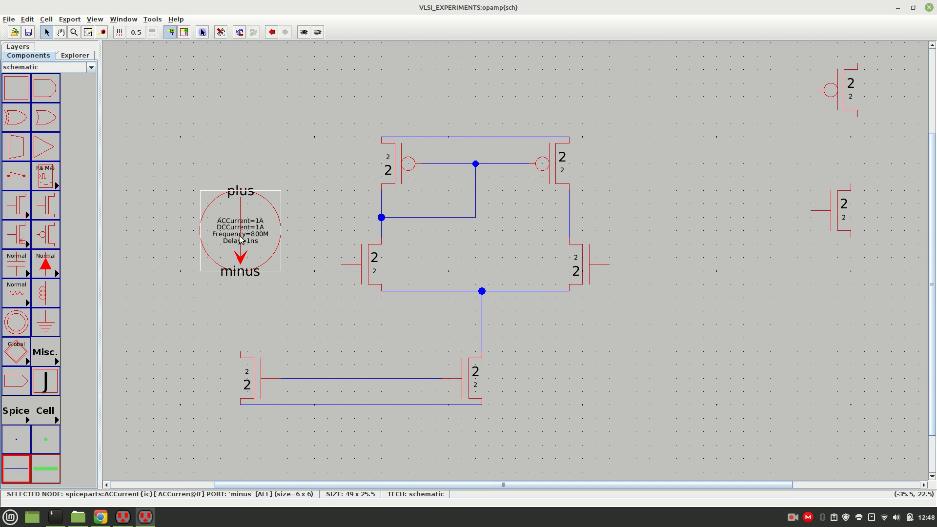
click(213, 323)
click(240, 355)
right_drag(240, 277, 240, 271)
Wire the current source's plus terminal up and across to the common wire joining the tops of the two pMOS transistors.
click(243, 194)
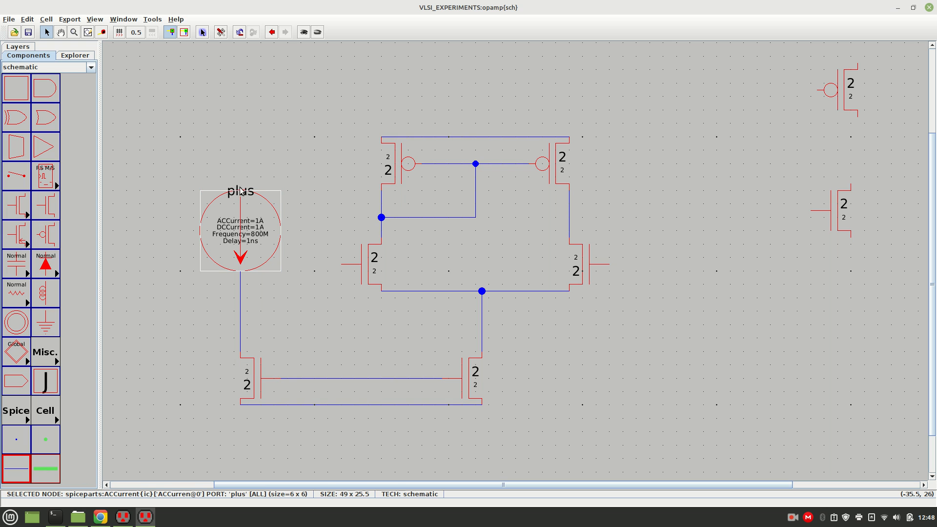
right_drag(240, 98, 241, 96)
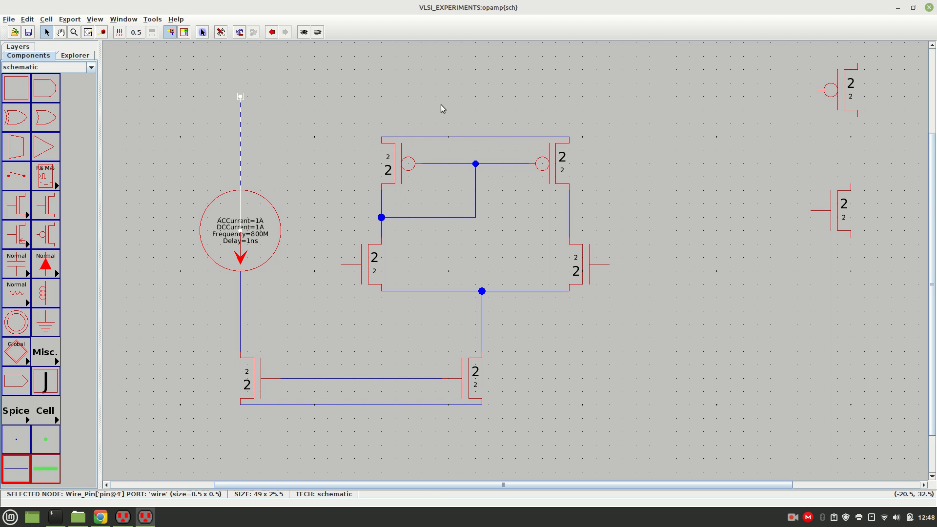
right_drag(465, 101, 500, 128)
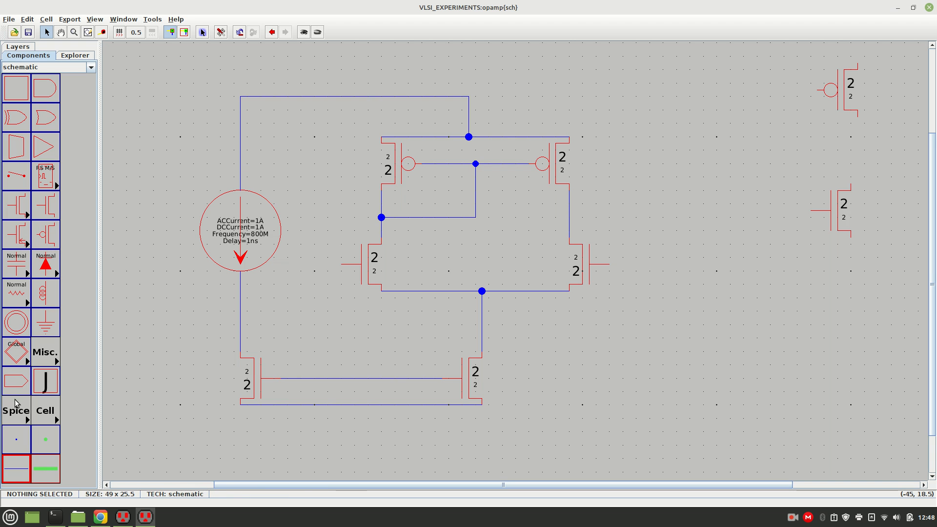
Place an off-page connector left of the left input nMOS and wire it to that transistor's gate.
click(14, 382)
click(312, 264)
click(331, 295)
click(342, 266)
right_click(331, 265)
click(346, 323)
Place a second off-page connector right of the right input nMOS, rotate it 180°, and wire it to that gate.
click(14, 381)
click(665, 265)
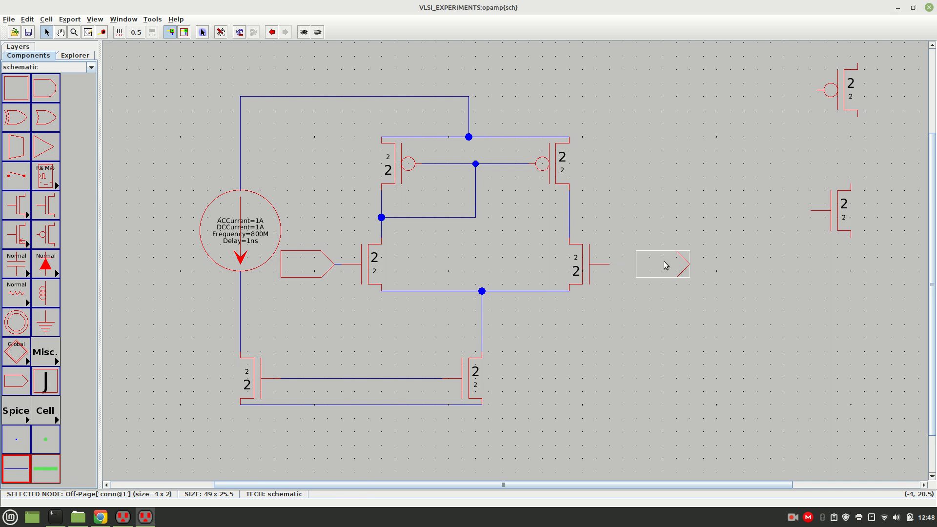
key(ctrl+j)
key(ctrl+j)
drag(664, 261, 651, 261)
shift+click(608, 266)
click(612, 309)
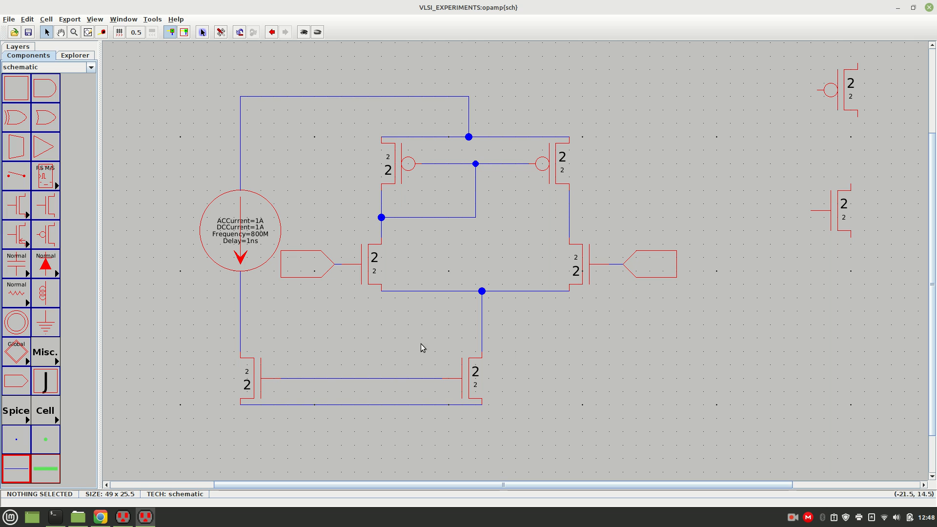
Place a ground symbol below the third-row nMOS pair and wire it up to their common source wire.
click(52, 325)
click(352, 442)
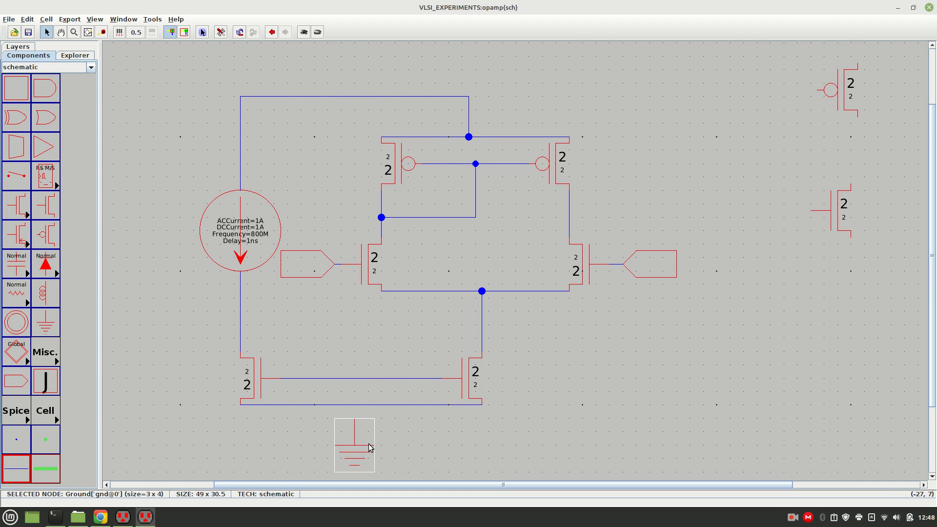
click(352, 419)
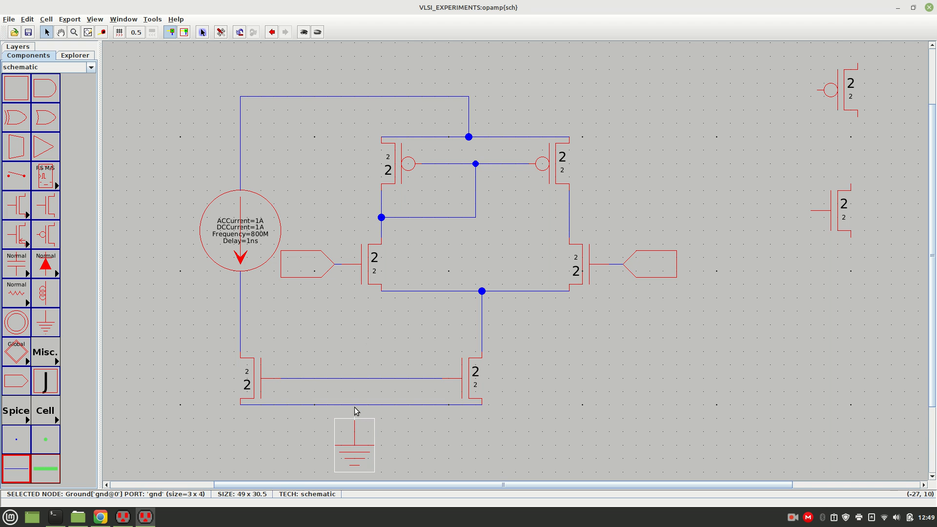
right_click(355, 406)
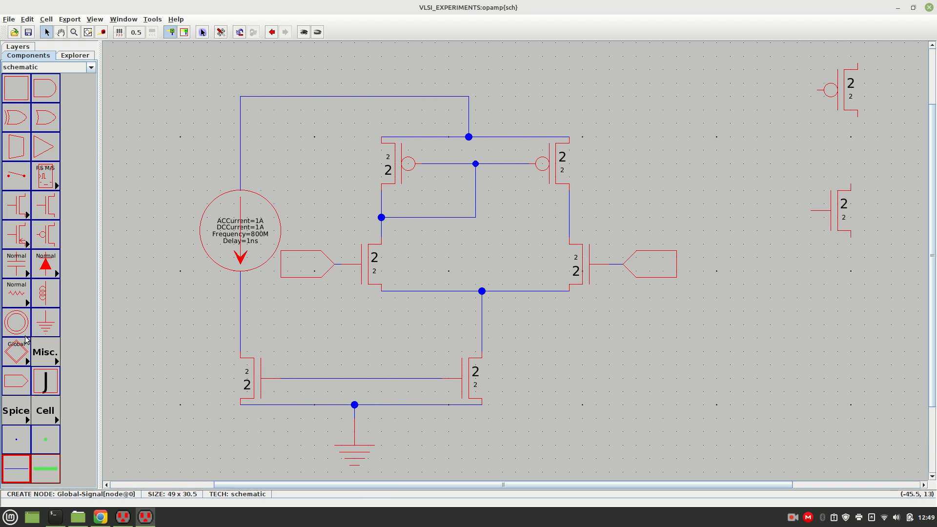
Place a power symbol above the top supply wire and wire it down to that wire.
click(14, 324)
click(347, 57)
click(350, 72)
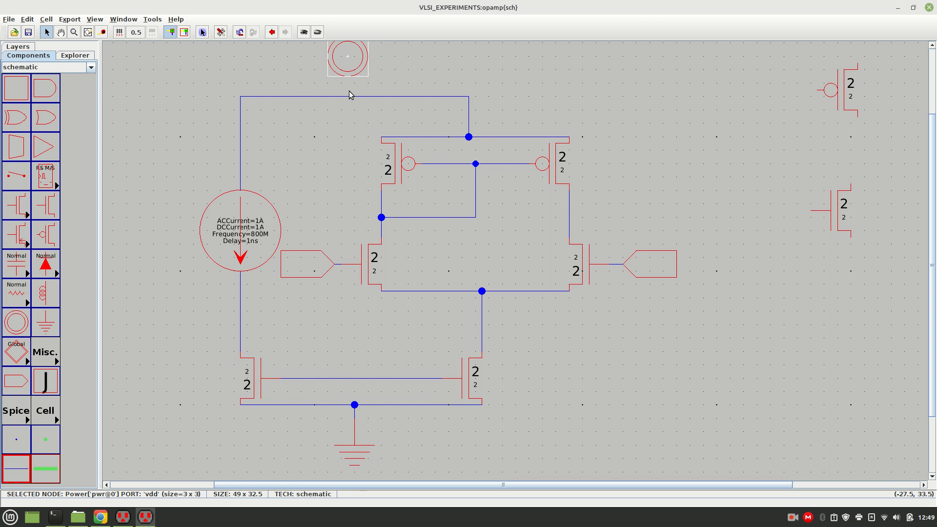
right_click(350, 96)
click(446, 60)
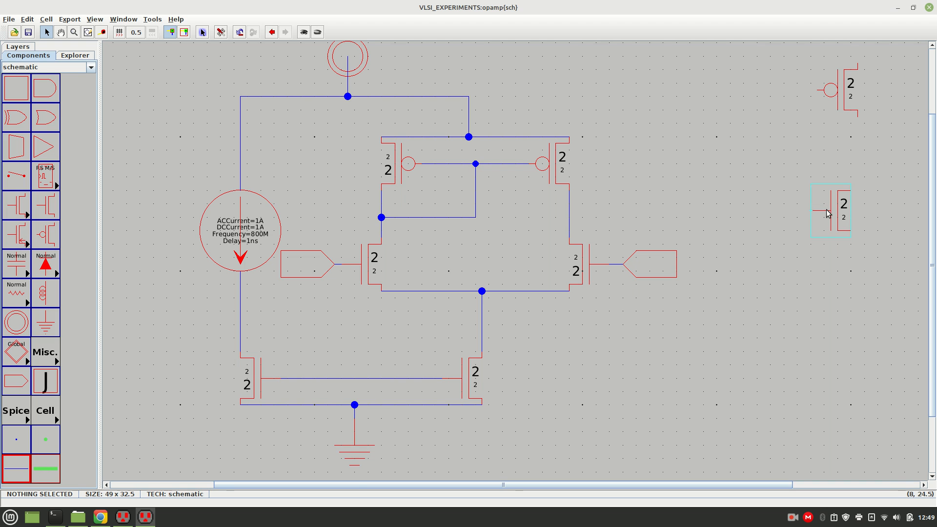
Move the unconnected pMOS and nMOS on the far right closer to the circuit and align them vertically.
drag(837, 116, 776, 122)
drag(850, 220, 797, 206)
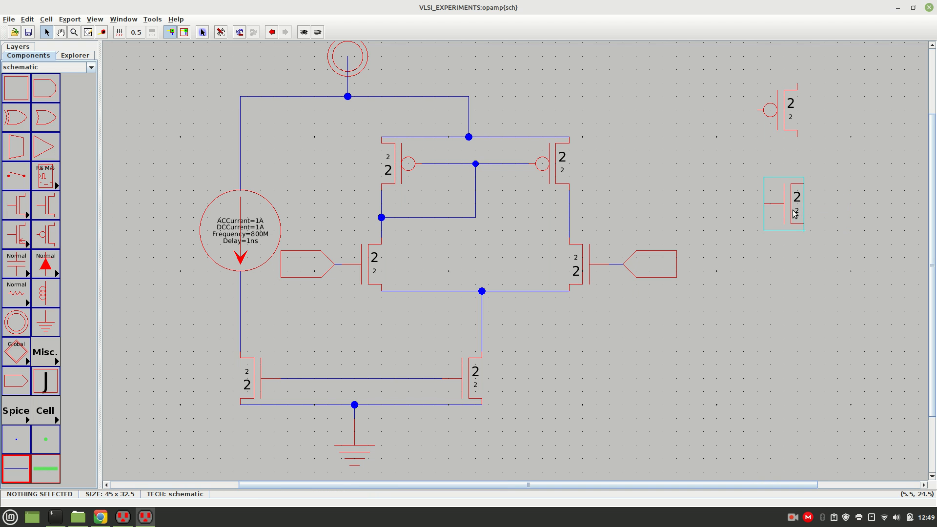
click(843, 229)
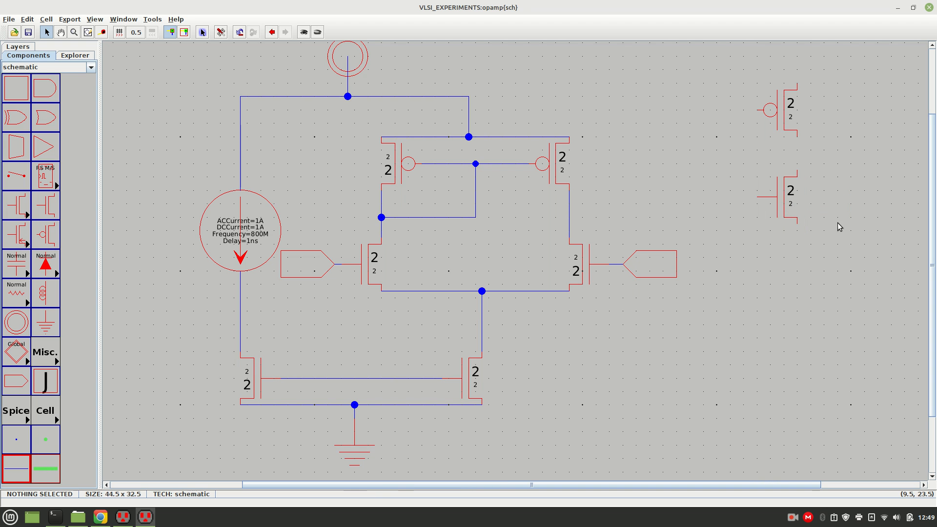
Wire the lower terminal of the far-right pMOS straight down to the top terminal of the nMOS below it.
click(794, 137)
right_click(797, 176)
click(840, 197)
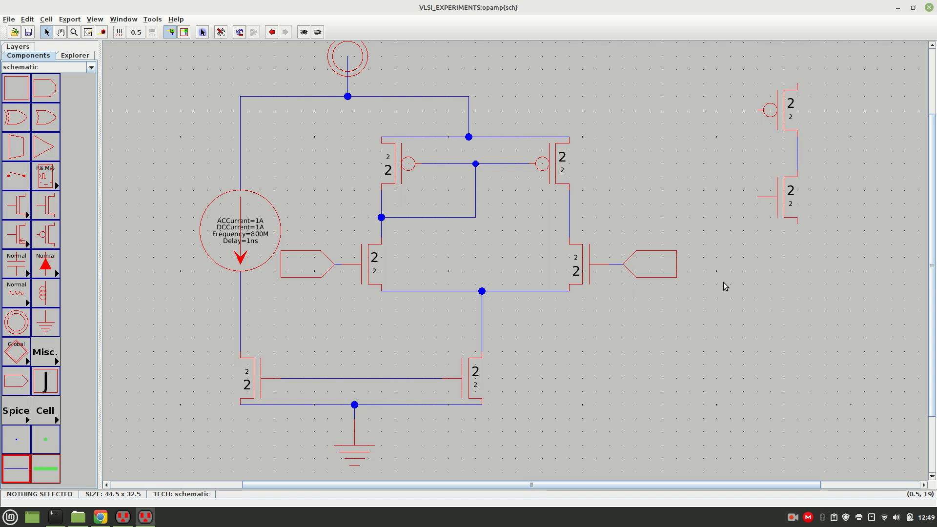
Place a ground symbol below the far-right nMOS and wire it to that transistor's source.
click(45, 322)
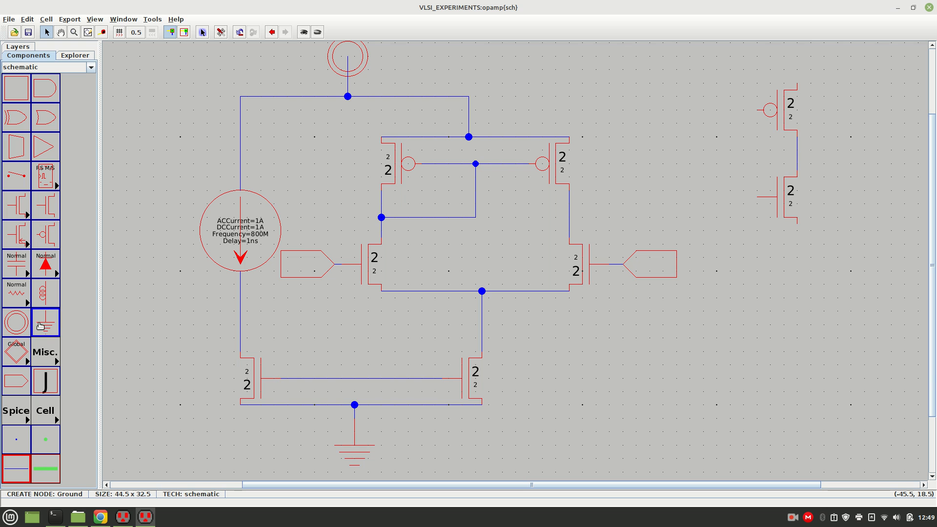
click(793, 266)
click(796, 225)
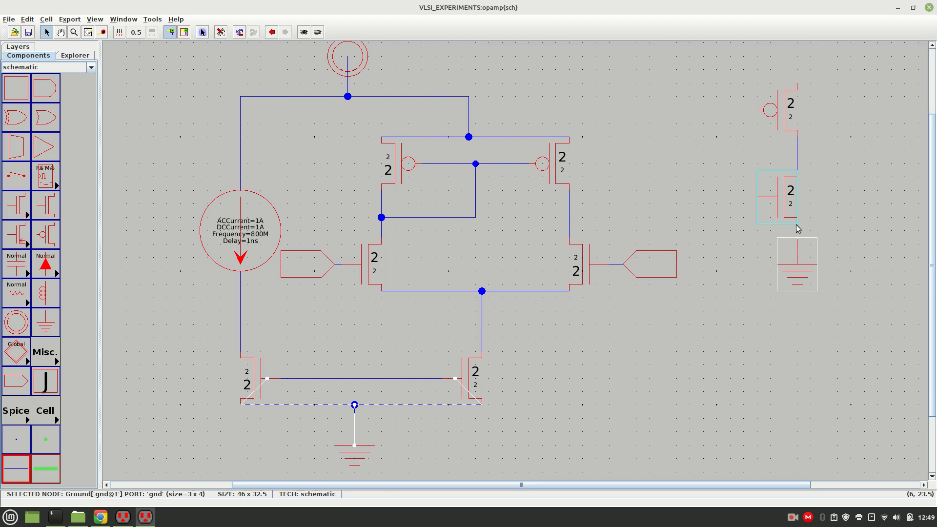
right_click(796, 224)
click(858, 232)
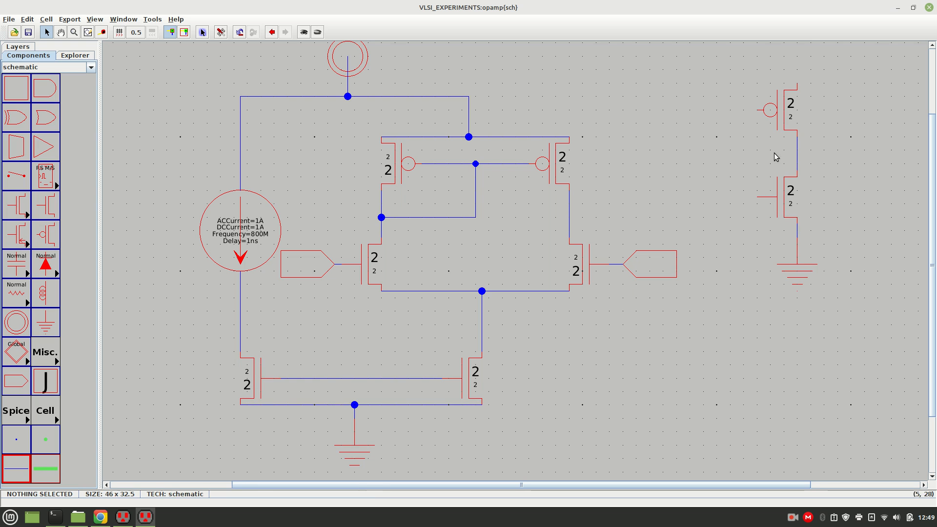
Wire the far-right pMOS gate left, down and back to the wire joining it with the nMOS below.
click(759, 116)
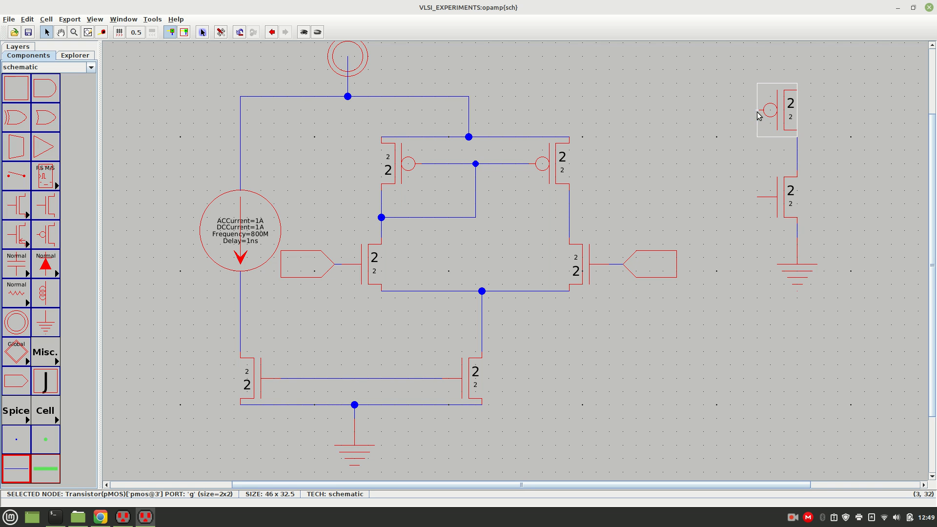
right_click(795, 156)
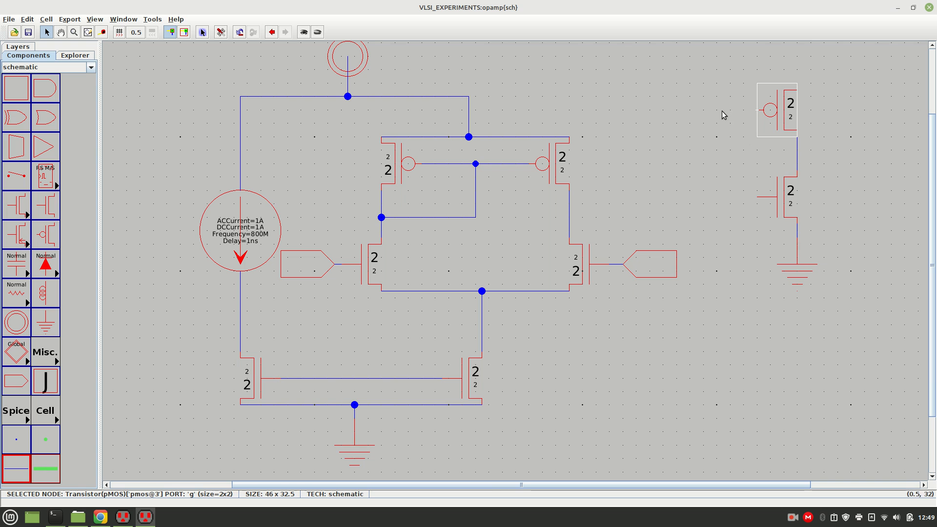
right_click(728, 115)
click(734, 145)
click(730, 113)
right_click(729, 151)
click(667, 150)
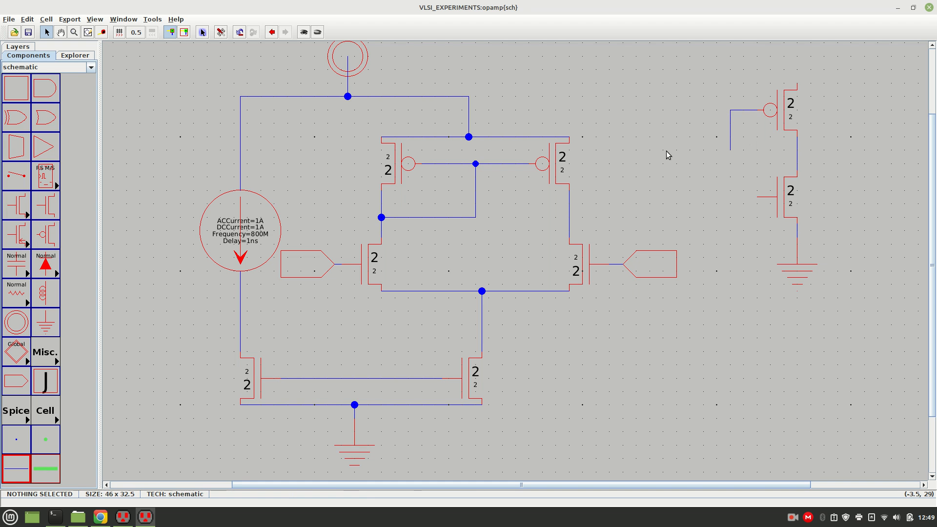
click(728, 148)
right_click(795, 153)
click(826, 168)
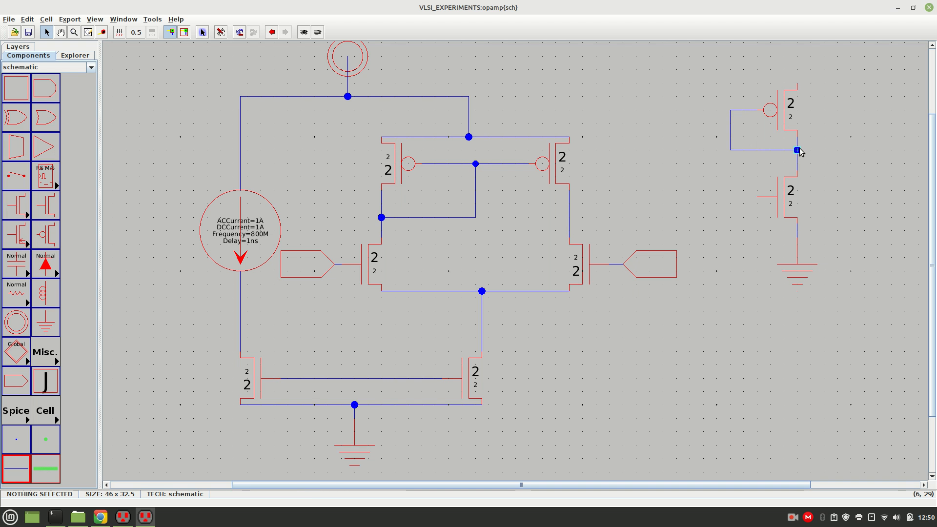
Wire the right branch's pMOS-nMOS node to the far-right nMOS gate and move the output stage with its ground slightly down.
click(569, 209)
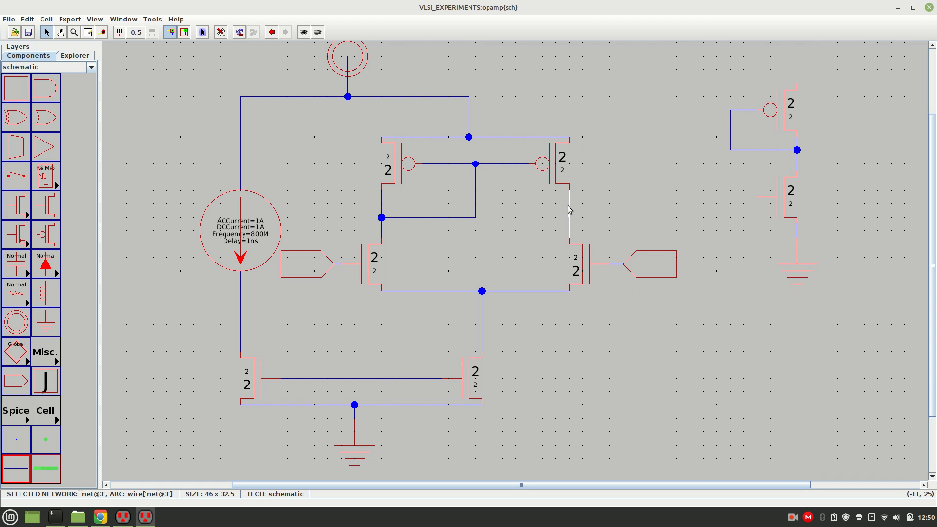
right_click(757, 200)
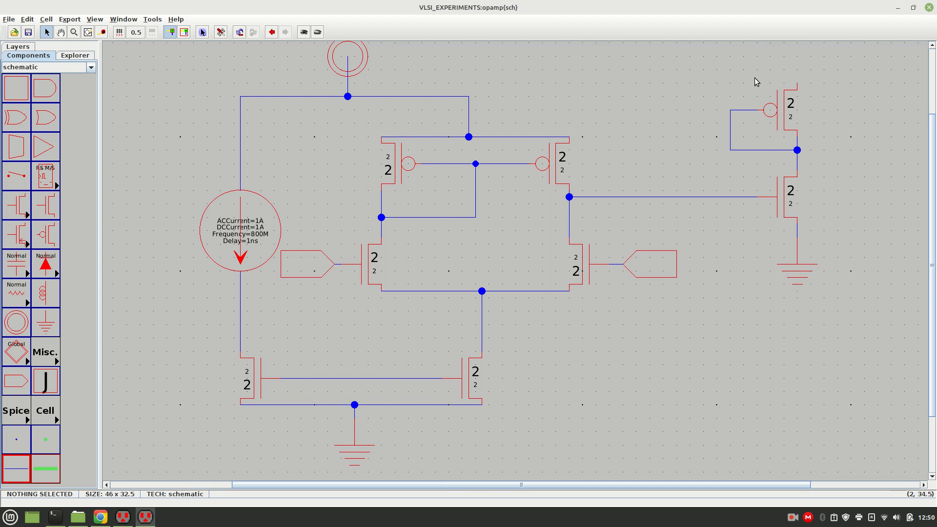
drag(714, 72, 799, 163)
drag(863, 203, 874, 292)
drag(793, 217, 793, 237)
click(876, 197)
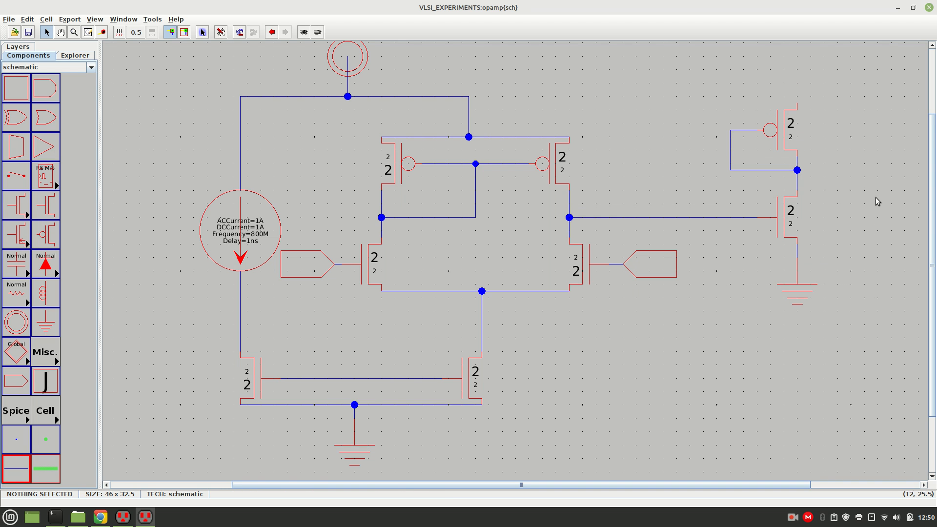
Wire the corner of the top supply wire across to the upper terminal of the output-stage pMOS.
click(468, 97)
right_click(798, 105)
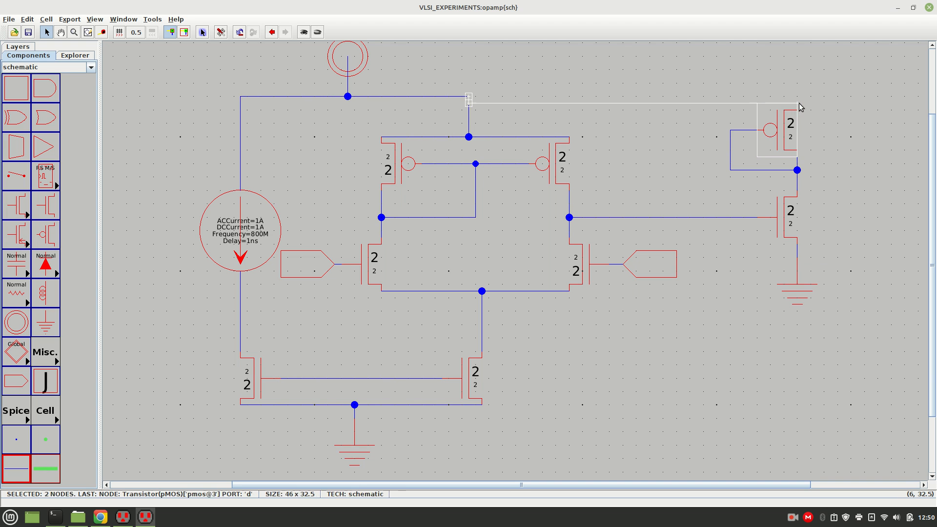
click(739, 62)
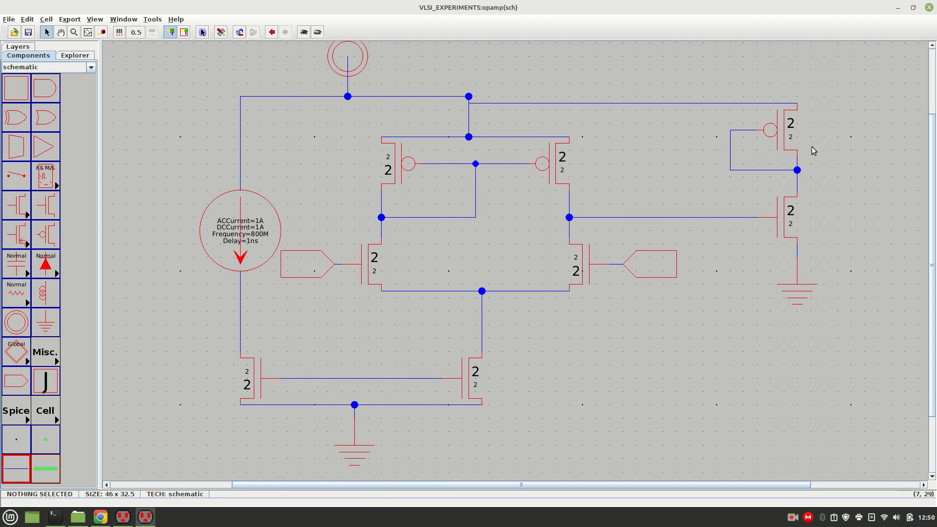
drag(243, 214, 96, 281)
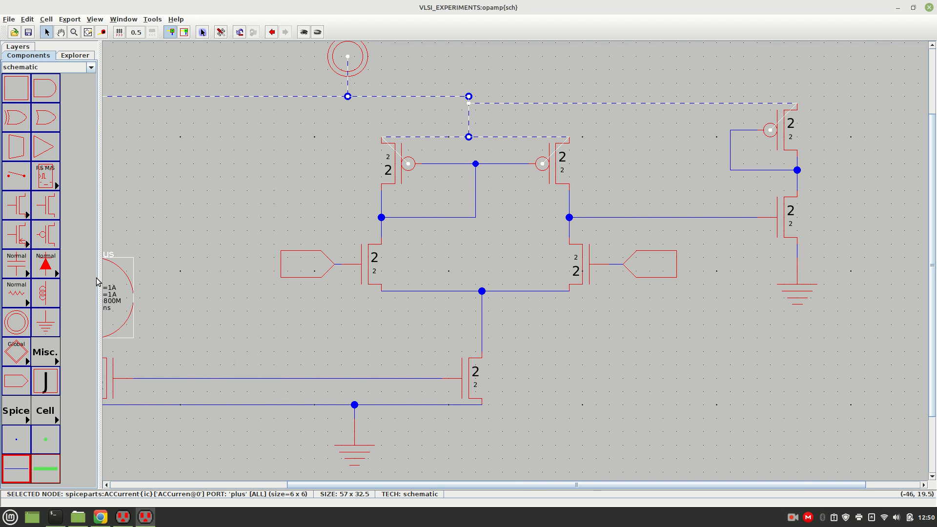
key(ctrl+z)
click(651, 409)
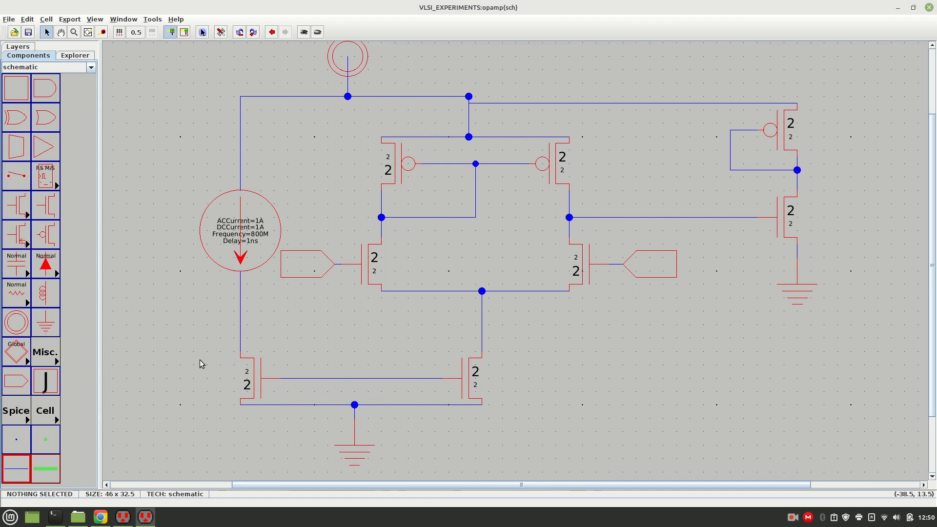
Place an off-page connector to the right of the output stage, near its middle node.
click(16, 380)
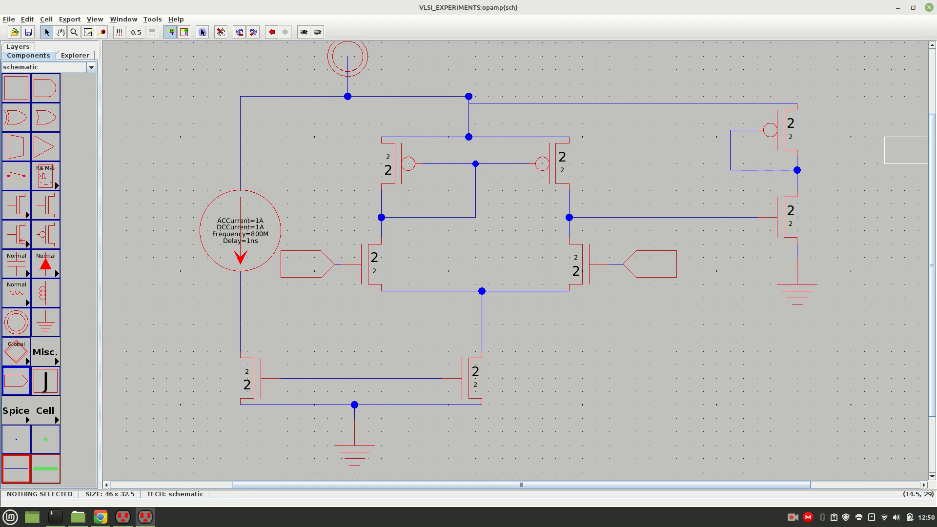
click(857, 163)
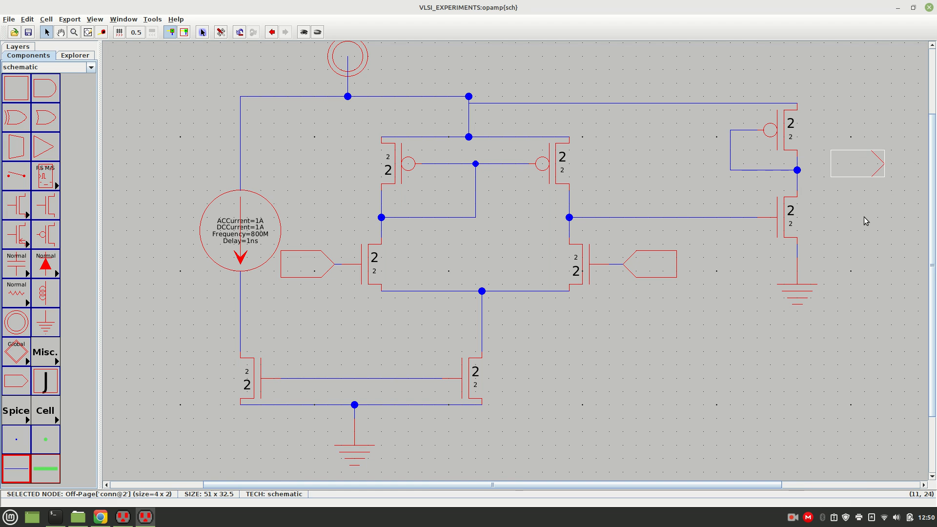
Align the off-page connector beside the output stage with its middle node and wire the two together.
click(854, 171)
drag(851, 169, 808, 184)
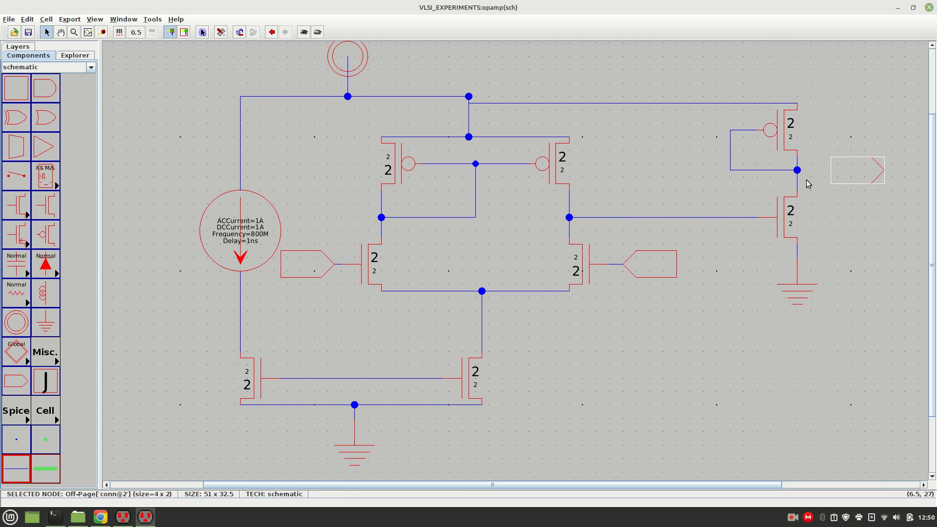
click(797, 170)
right_click(843, 171)
click(854, 235)
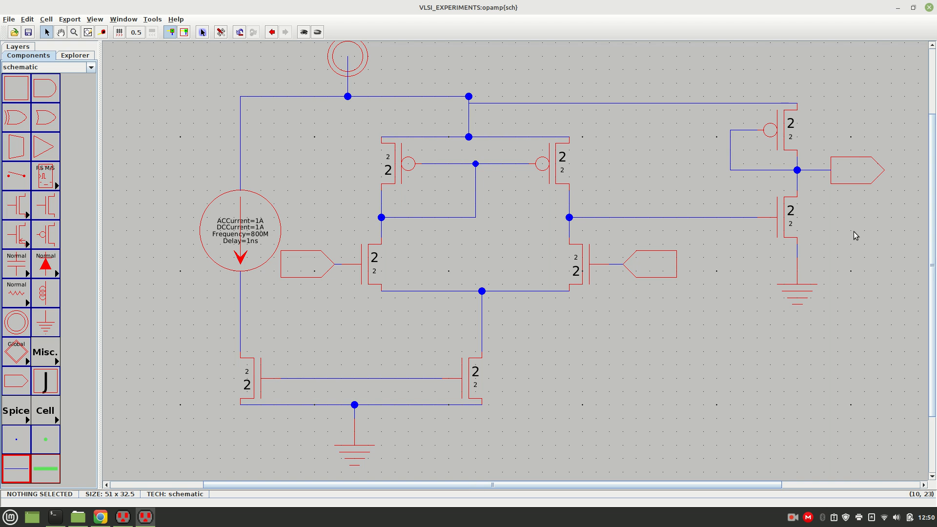
Set the left load pMOS transistor's width to 47.5 and length to 3.33.
double_click(390, 171)
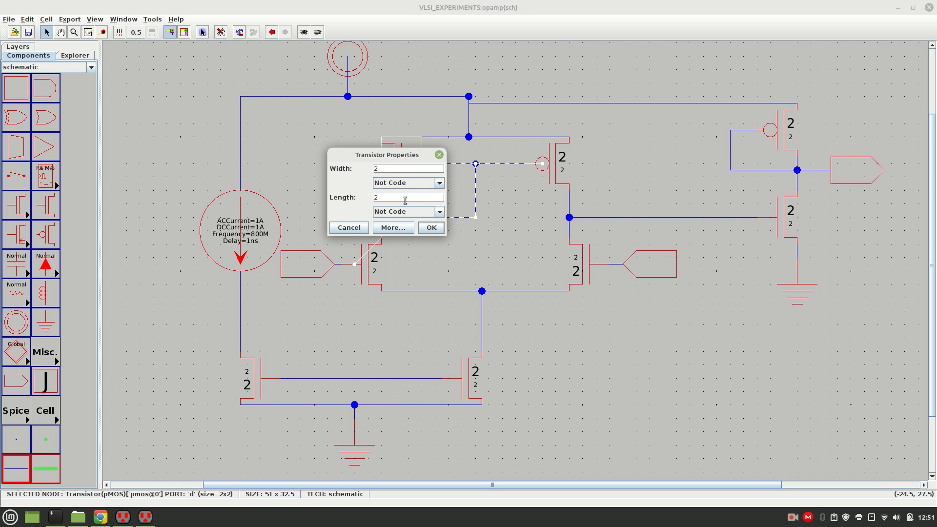
click(405, 200)
text(3.33)
key(Return)
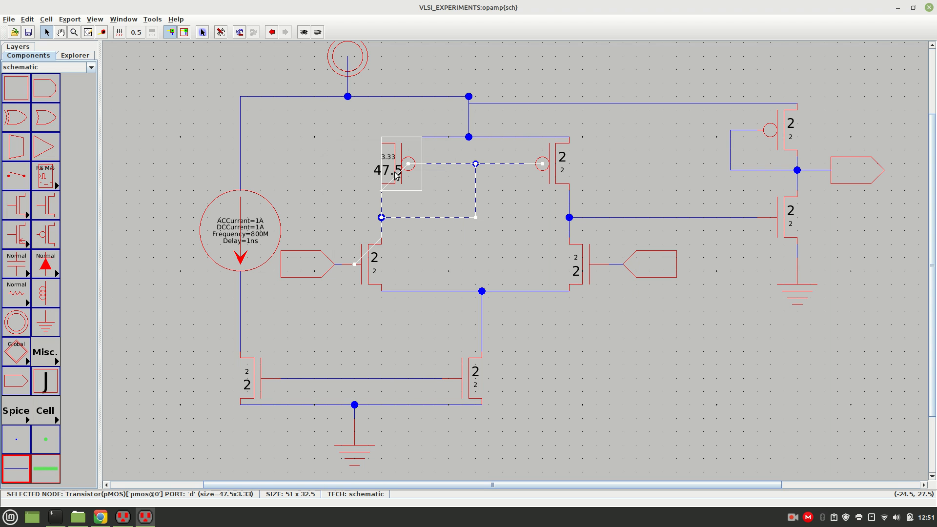
click(602, 174)
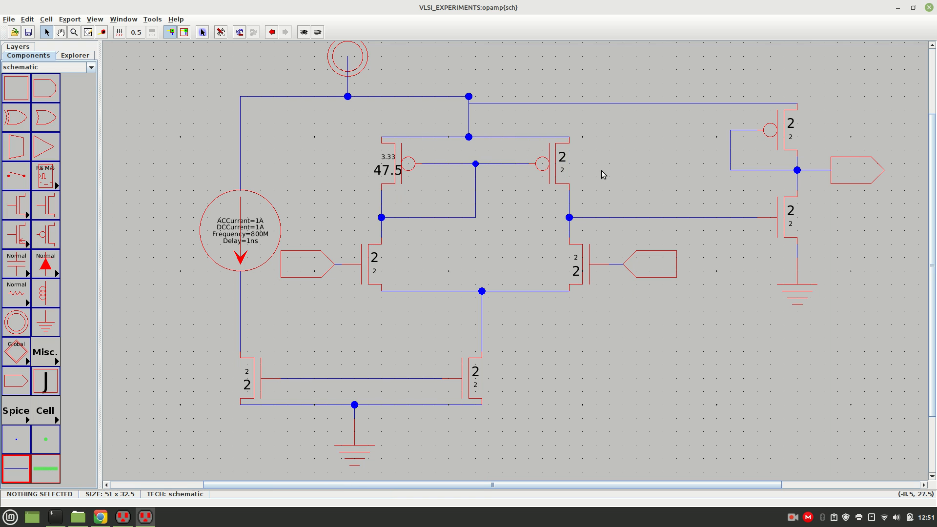
Set the right load pMOS transistor's length to 3.33 and width to 47.5.
click(564, 169)
double_click(566, 166)
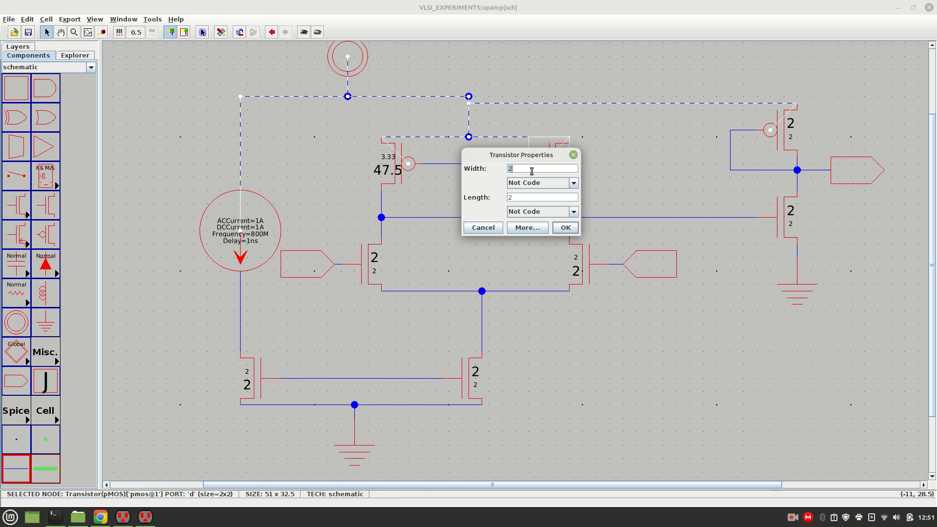
click(540, 197)
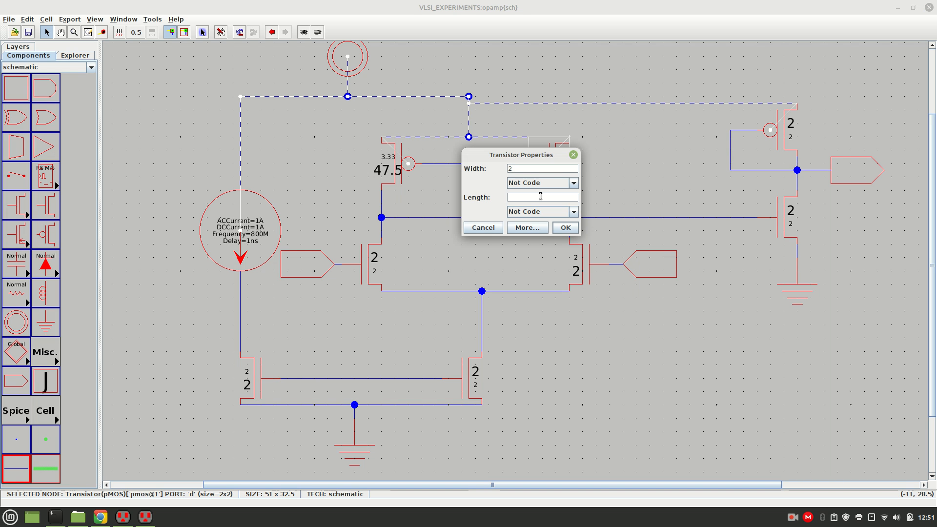
key(BackSpace)
text(3.33)
click(525, 168)
key(BackSpace)
text(47.5)
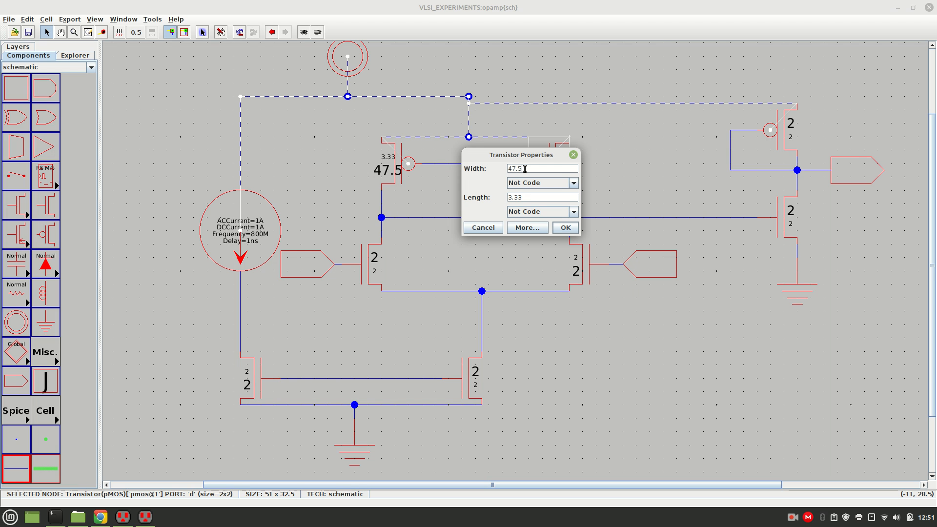
key(Return)
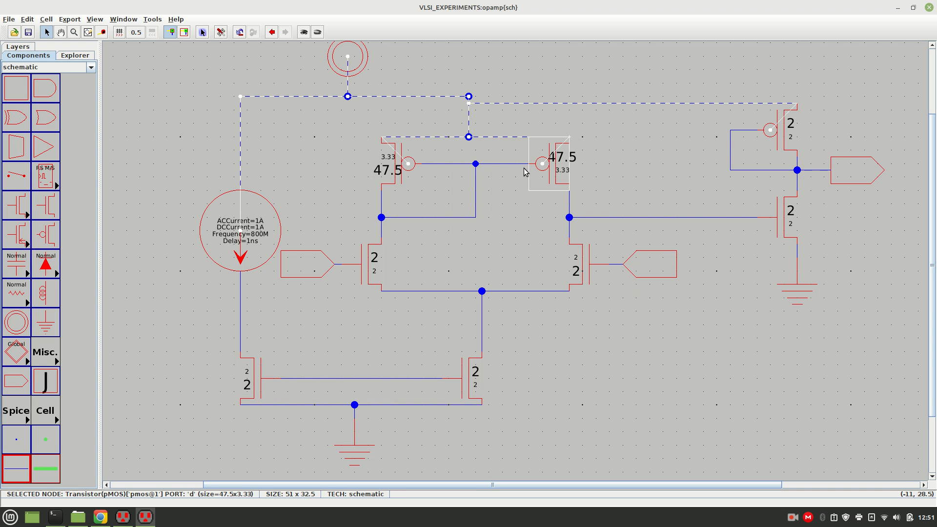
Size the left input nMOS transistor with a width of 541 and a length of 3.33.
double_click(369, 279)
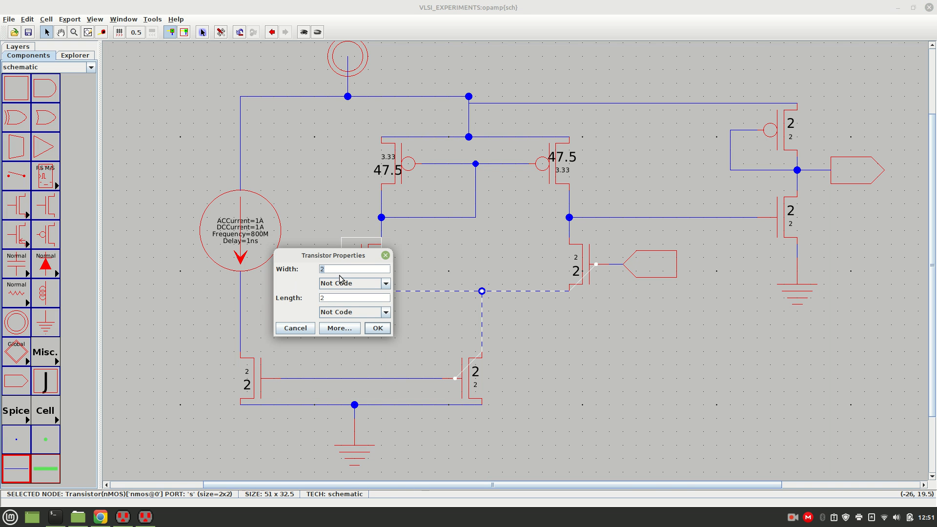
text(3.33)
key(BackSpace)
key(Return)
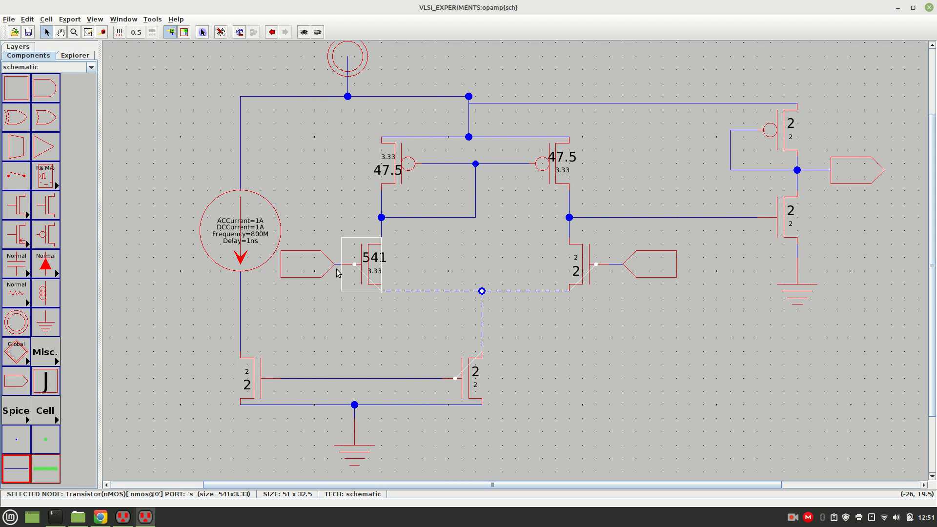
click(483, 274)
Size the right input nMOS transistor with a length of 3.33 and a width of 541.
double_click(584, 271)
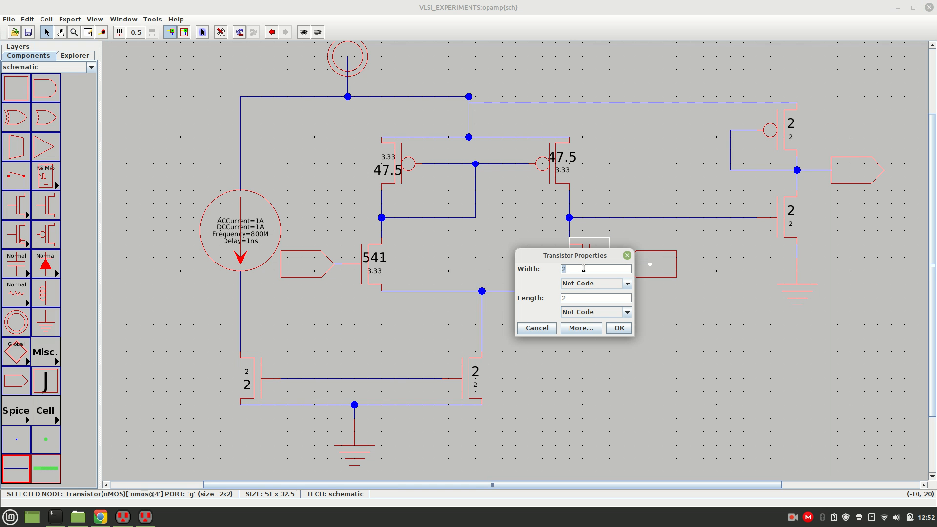
click(583, 297)
text(3.33)
click(577, 269)
key(BackSpace)
text(541)
key(Return)
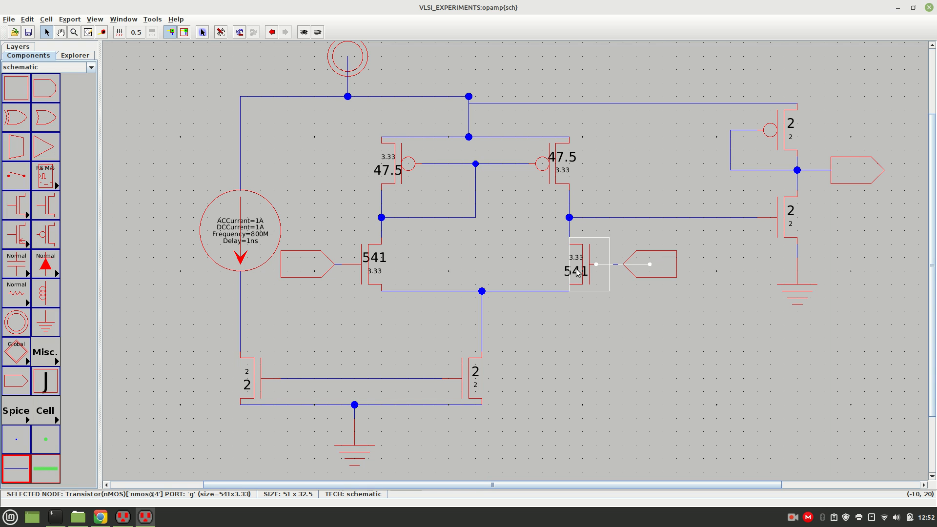
Set the tail nMOS transistor below the differential pair to width 5 and length 3.33.
double_click(473, 384)
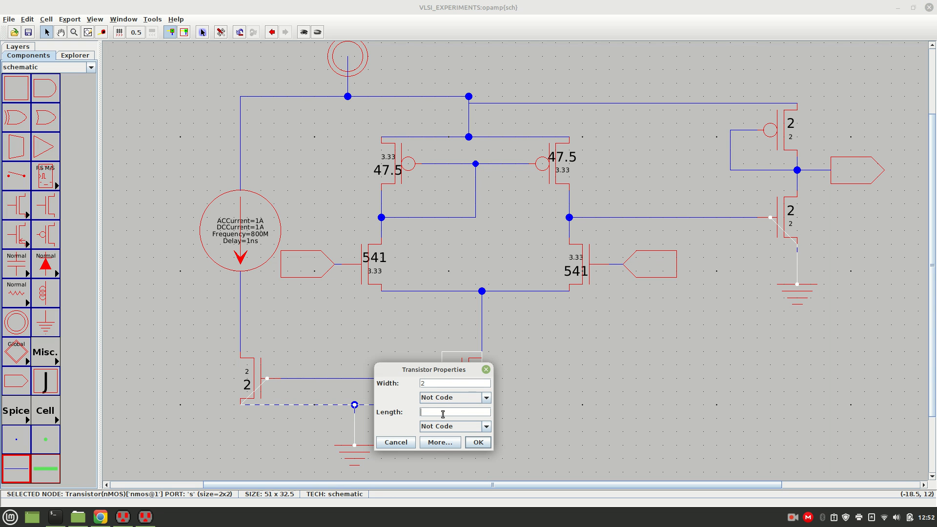
click(435, 382)
text(5)
key(Return)
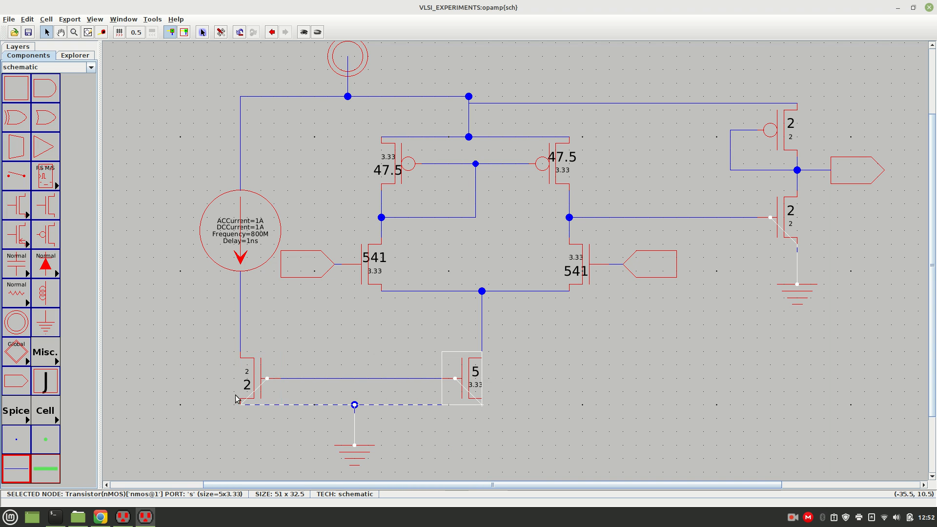
Set the nMOS transistor below the current source to length 3.33 and width 5.
double_click(250, 384)
click(249, 412)
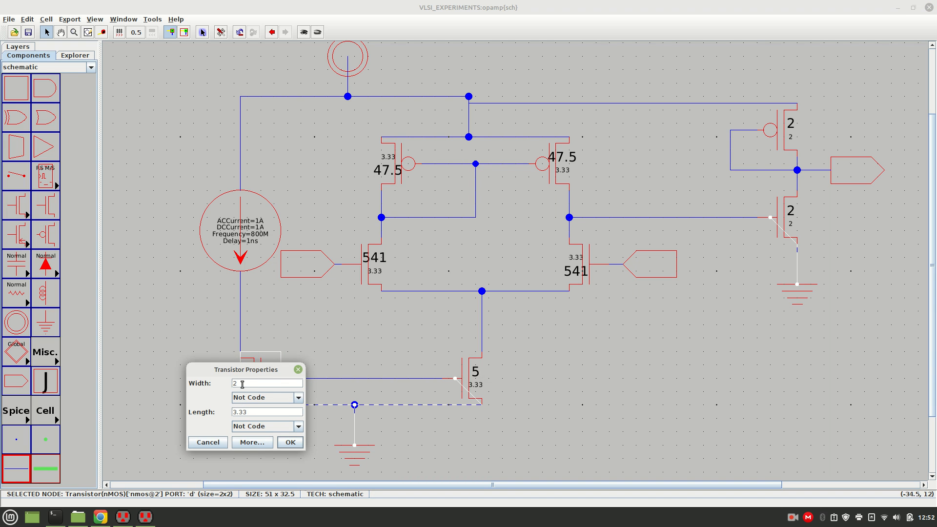
text(5)
key(Return)
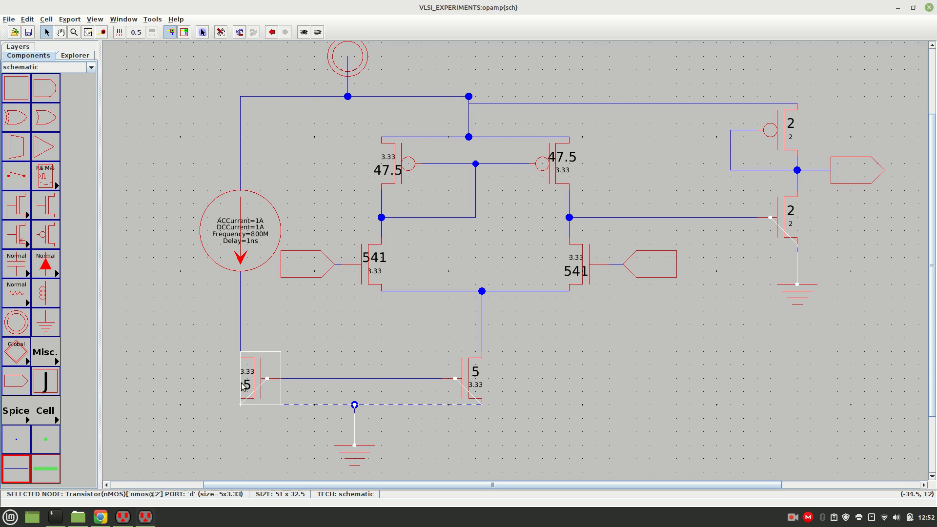
click(306, 351)
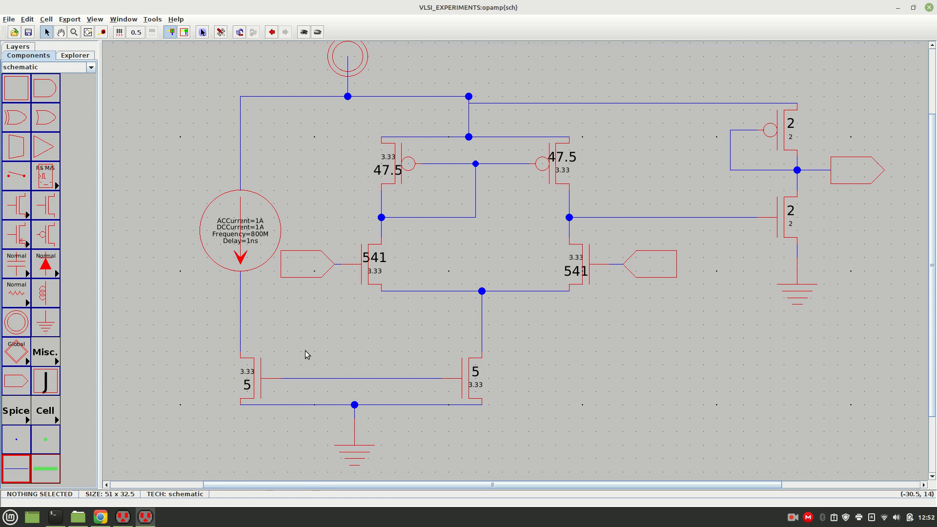
Examine the AC current source's node properties for its current settings, leaving them unedited.
double_click(253, 235)
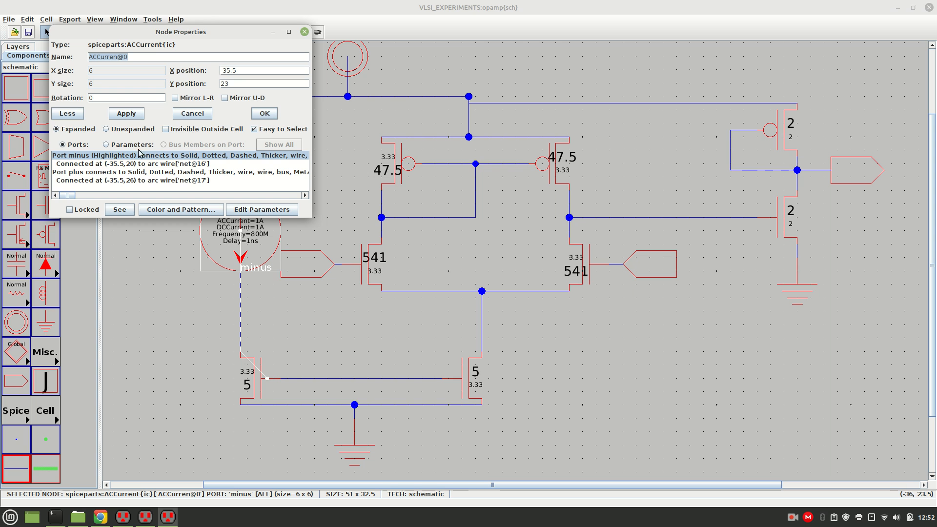
click(195, 113)
click(167, 225)
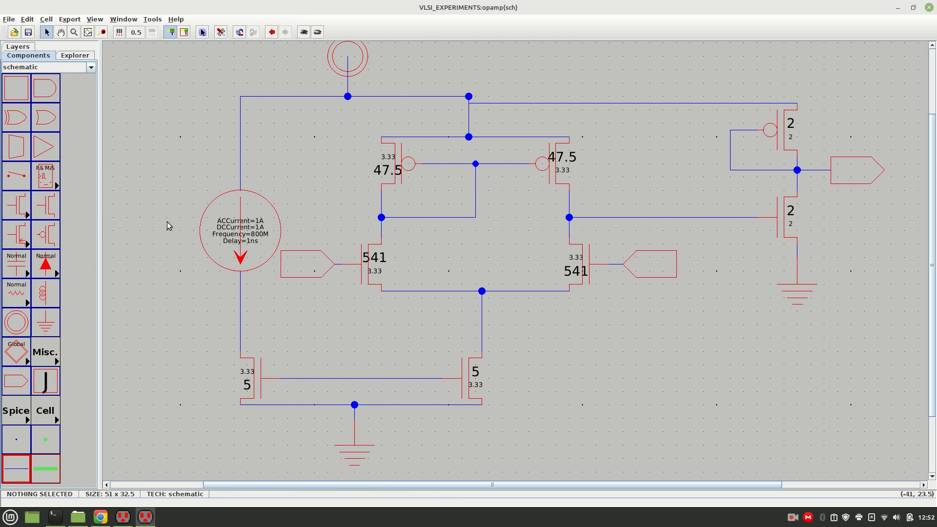
double_click(257, 236)
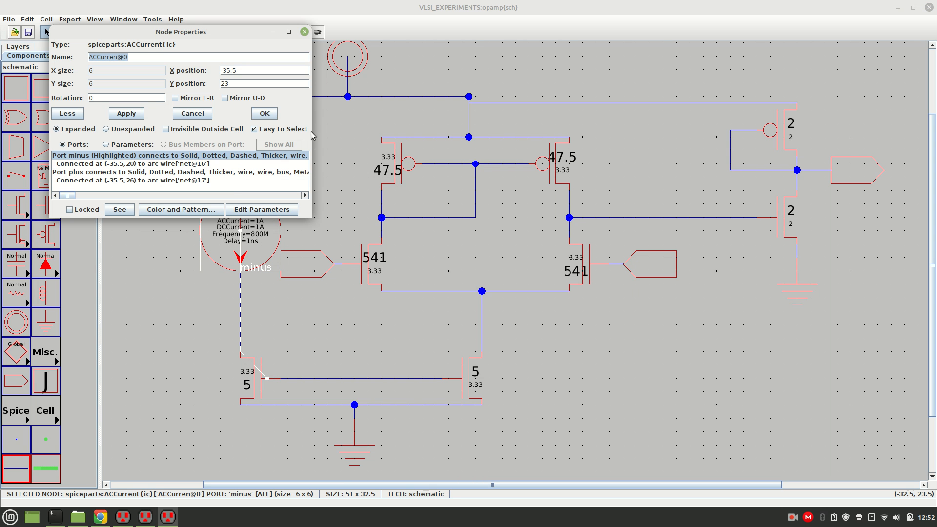
click(304, 31)
click(300, 207)
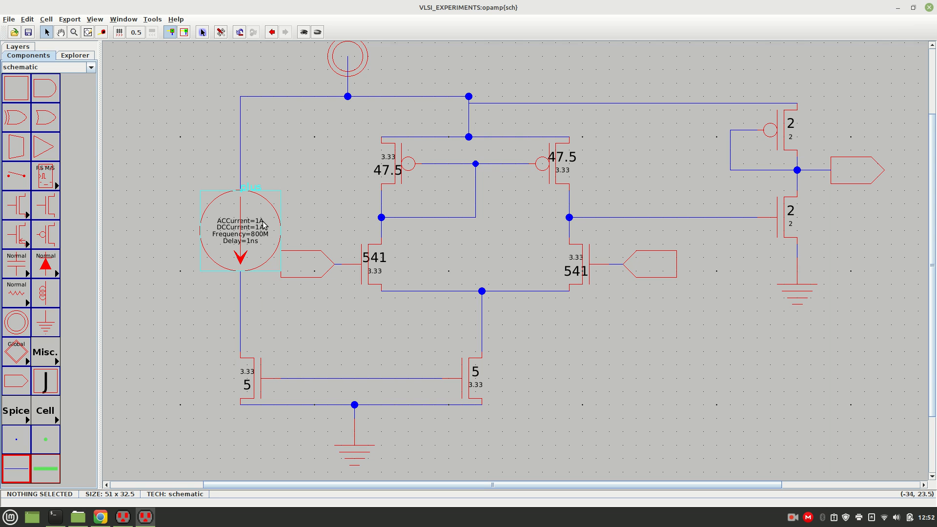
click(257, 223)
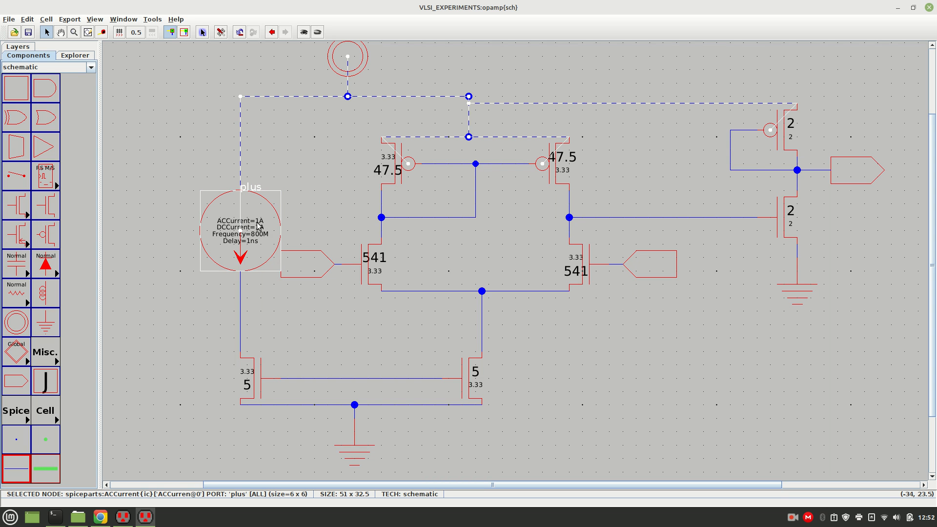
double_click(257, 226)
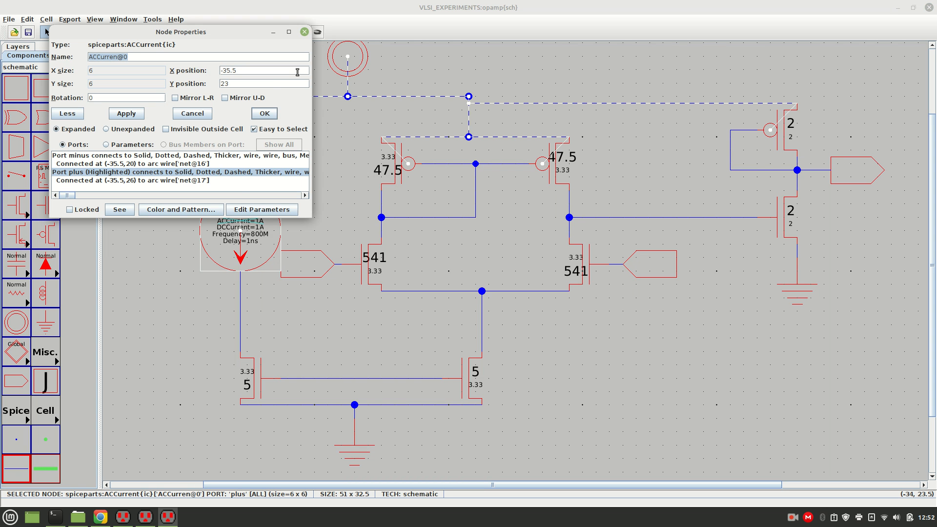
click(305, 31)
click(195, 273)
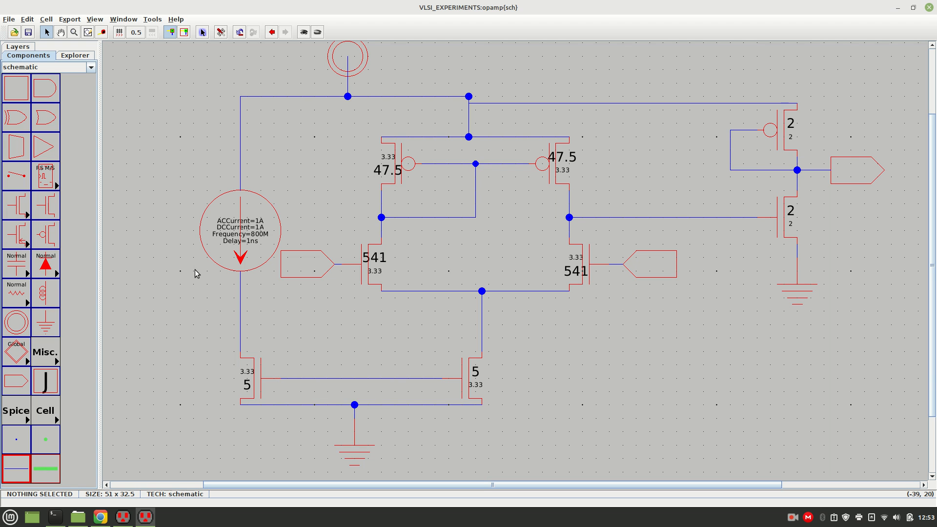
Delete the AC current source and place a Spice DCCurrent source in the gap it leaves.
click(22, 419)
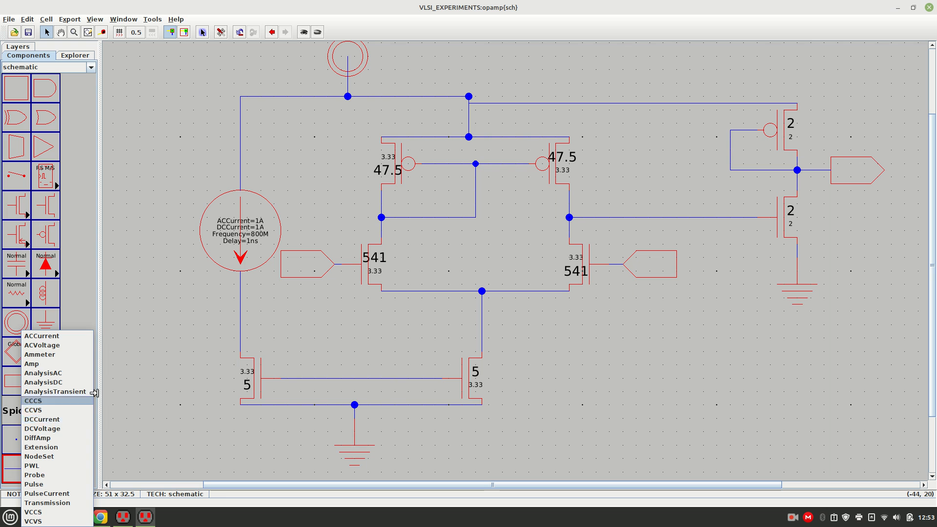
click(123, 385)
click(248, 225)
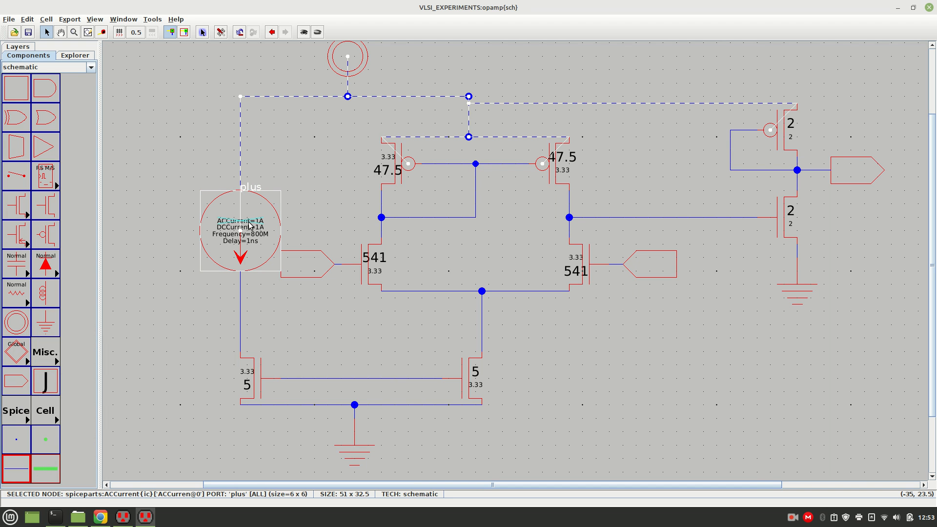
key(Delete)
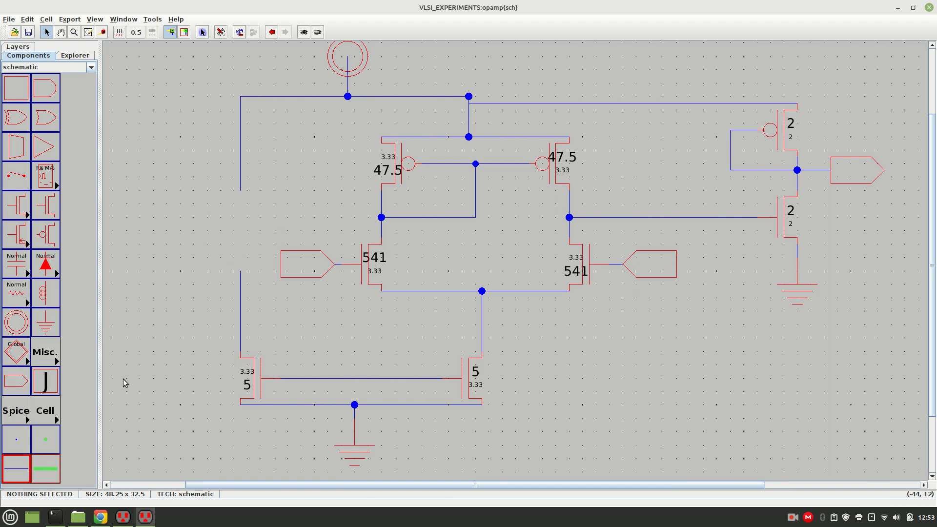
click(17, 413)
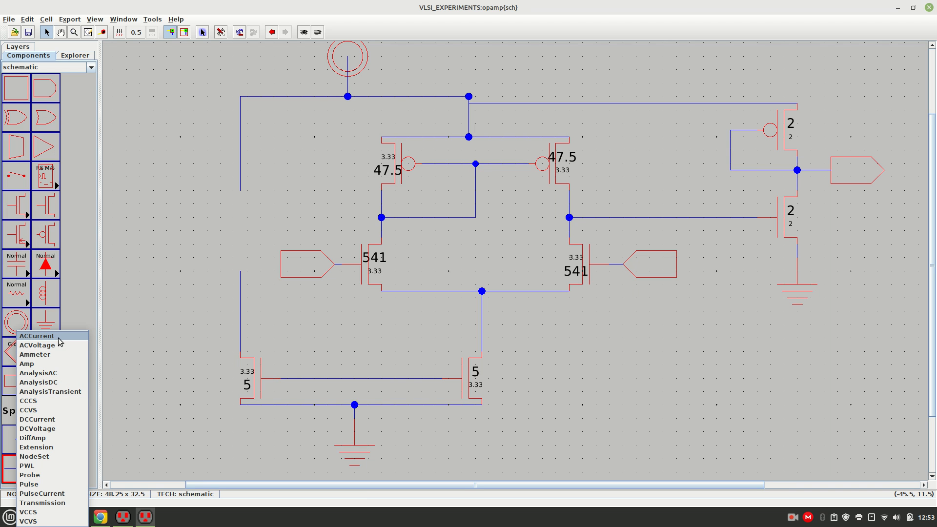
click(44, 419)
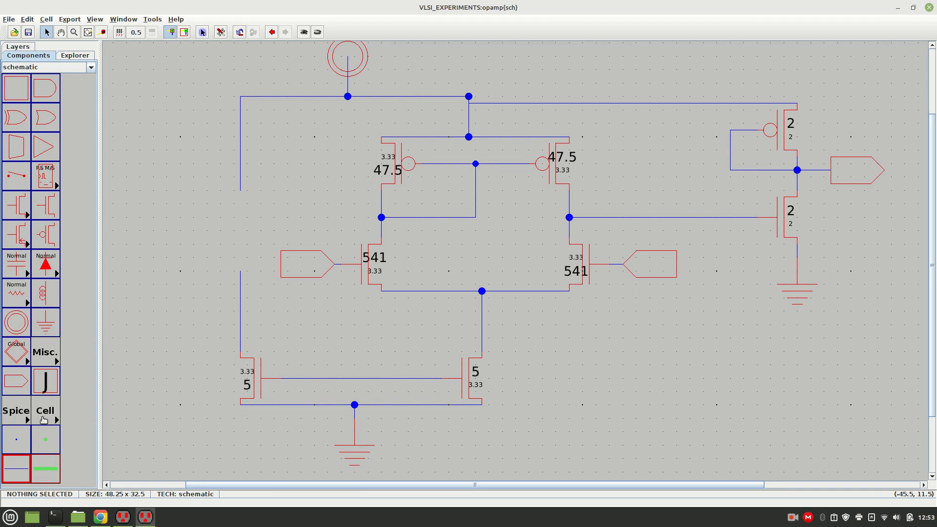
click(239, 231)
Move the DC current source left, clear of the old wires, and delete the vertical wires that ran above and below the former source.
click(151, 209)
drag(226, 230, 202, 219)
click(282, 203)
click(208, 212)
click(243, 184)
click(240, 177)
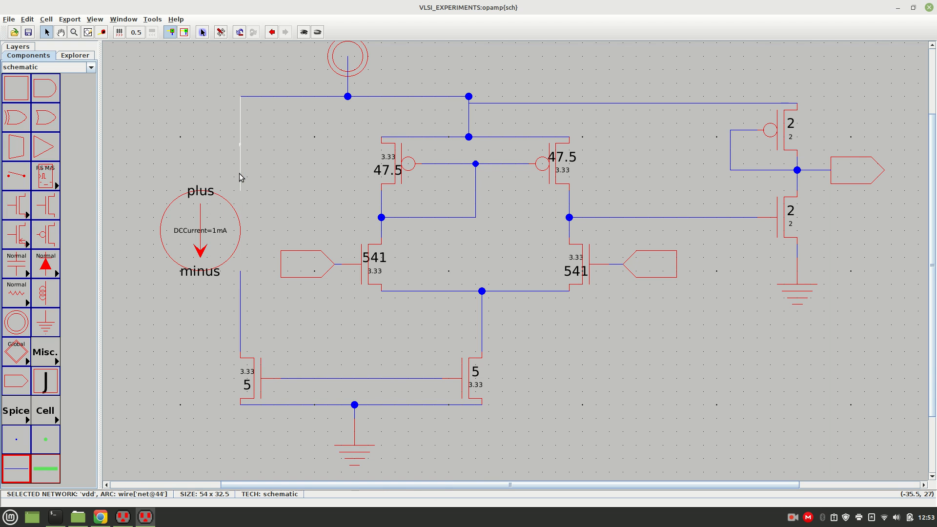
key(Delete)
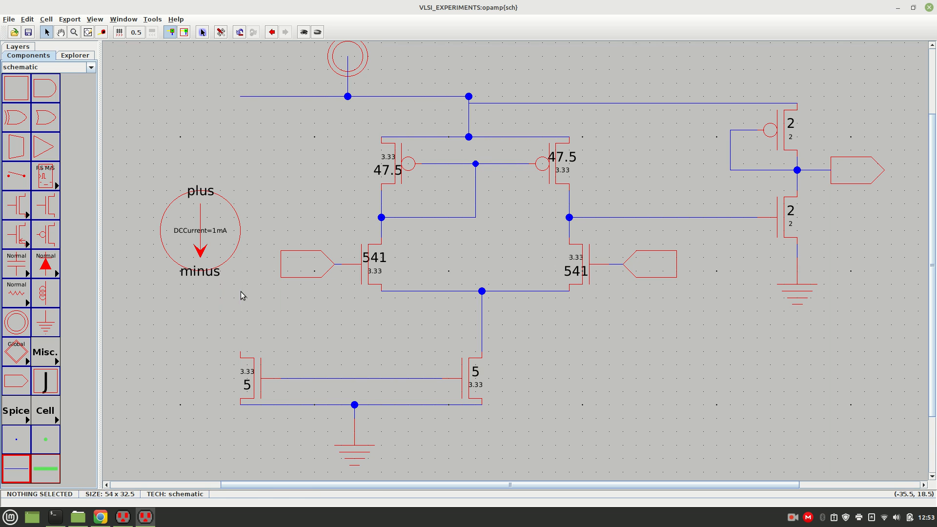
Align the DC current source above the bottom-left nMOS and wire its minus terminal to that transistor's upper terminal.
drag(204, 239, 235, 229)
click(166, 221)
click(222, 237)
click(176, 264)
click(238, 356)
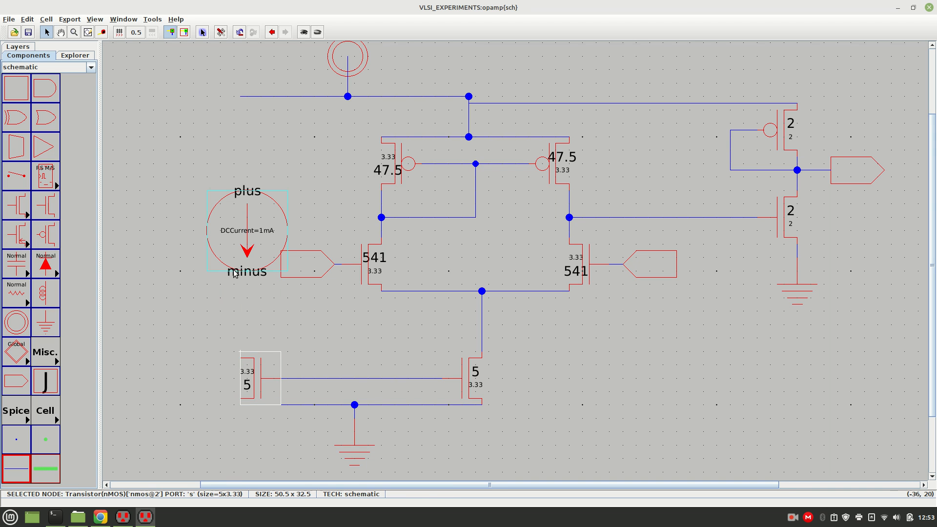
click(236, 268)
click(174, 284)
drag(228, 248, 220, 244)
click(171, 240)
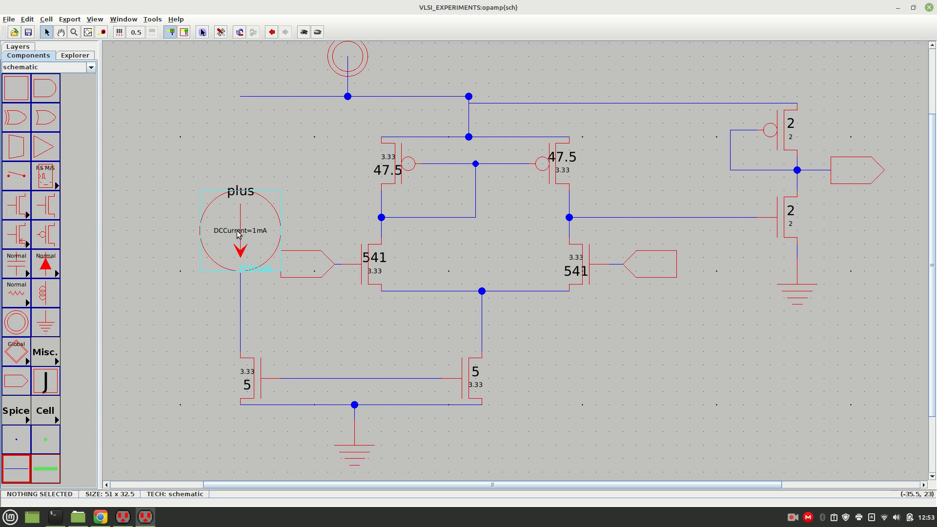
Wire the DC current source's plus terminal up to the open end of the horizontal supply wire.
click(243, 193)
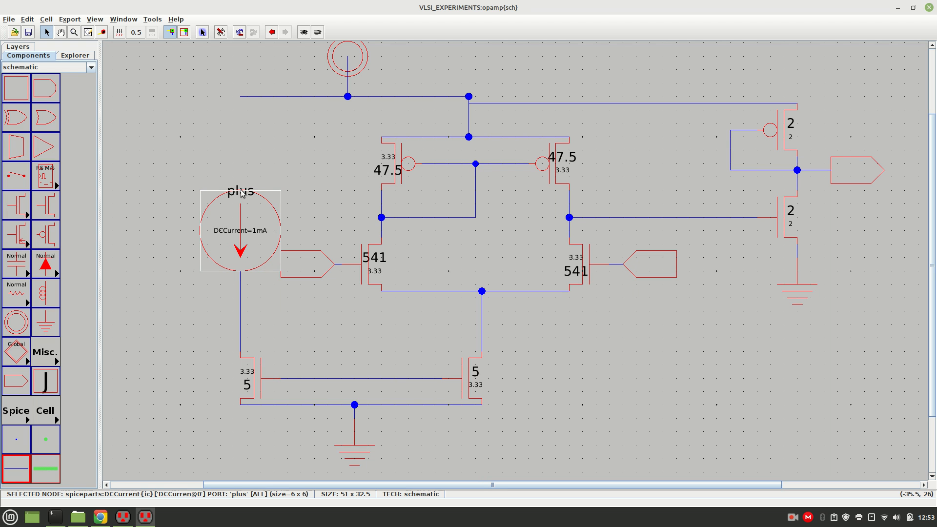
right_click(241, 99)
click(297, 147)
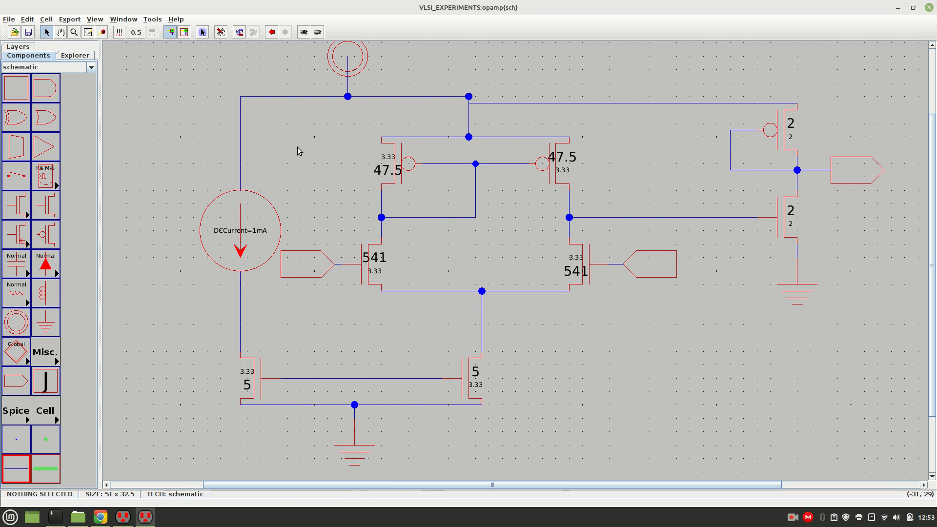
Examine the DC current source's node properties and the parameters defined in its icon cell, leaving both unedited.
double_click(259, 237)
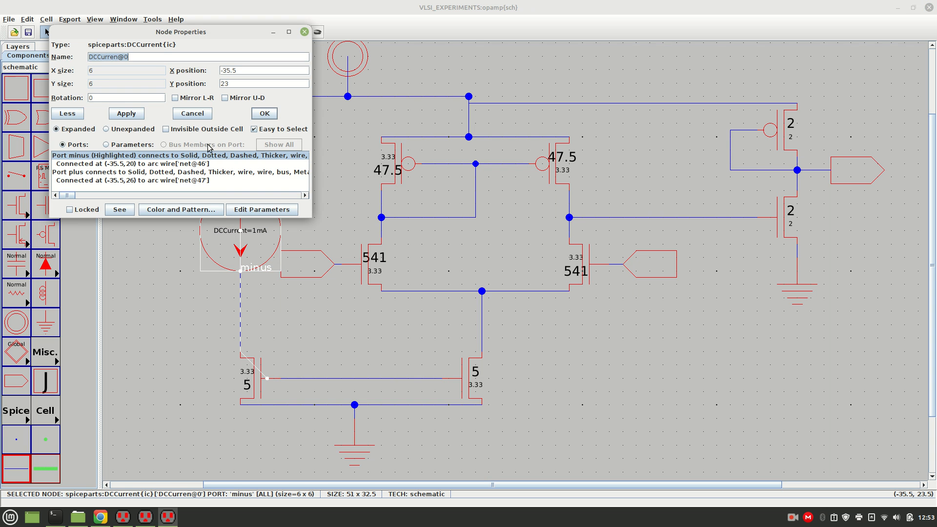
click(193, 113)
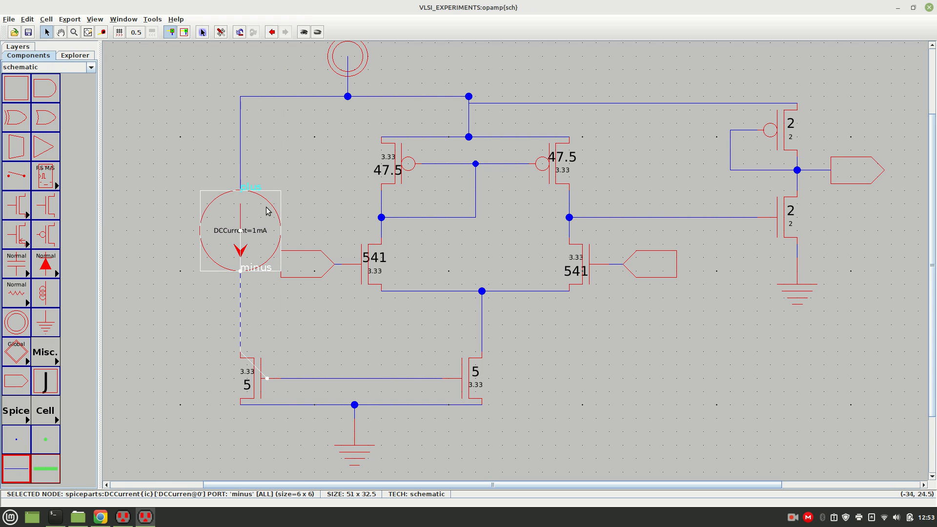
click(293, 221)
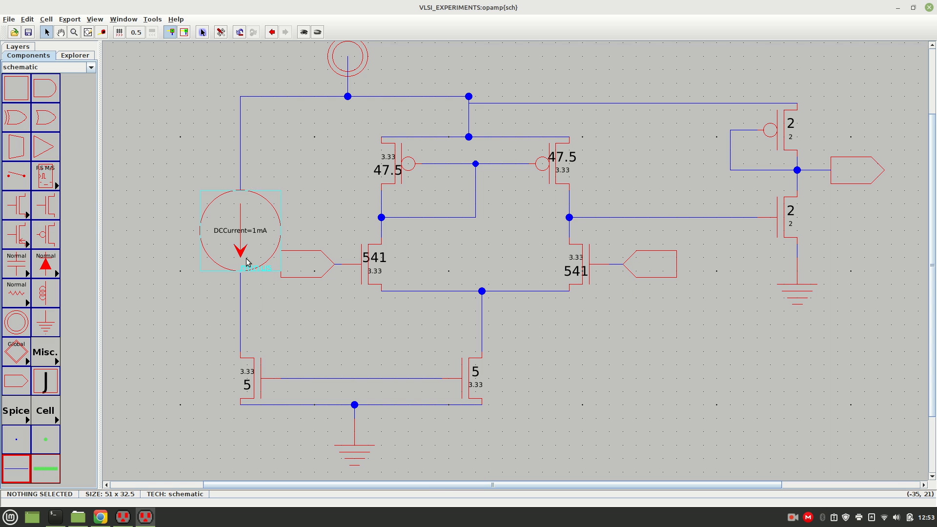
double_click(254, 230)
double_click(254, 230)
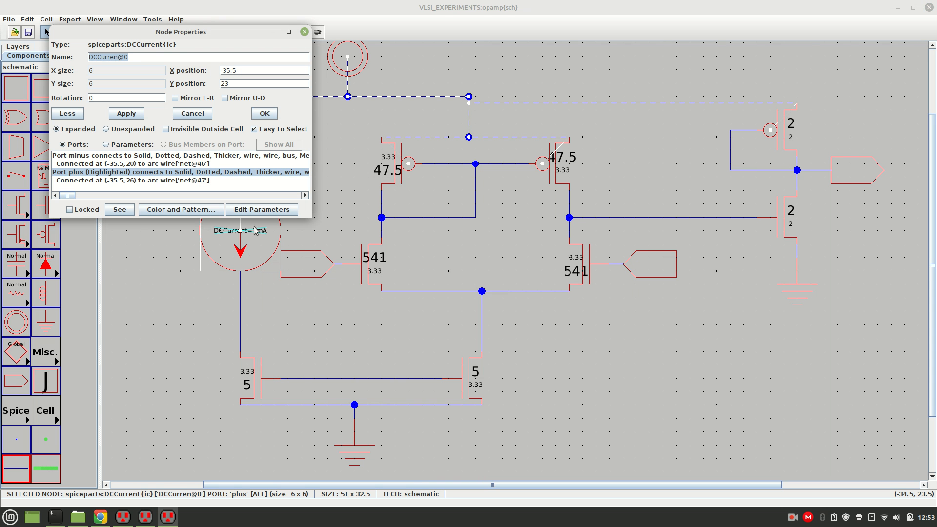
click(253, 210)
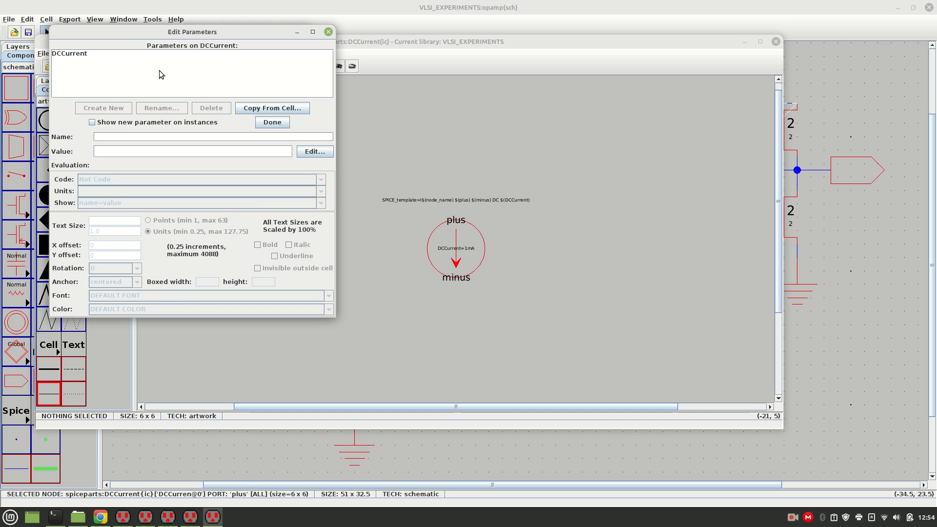
click(328, 31)
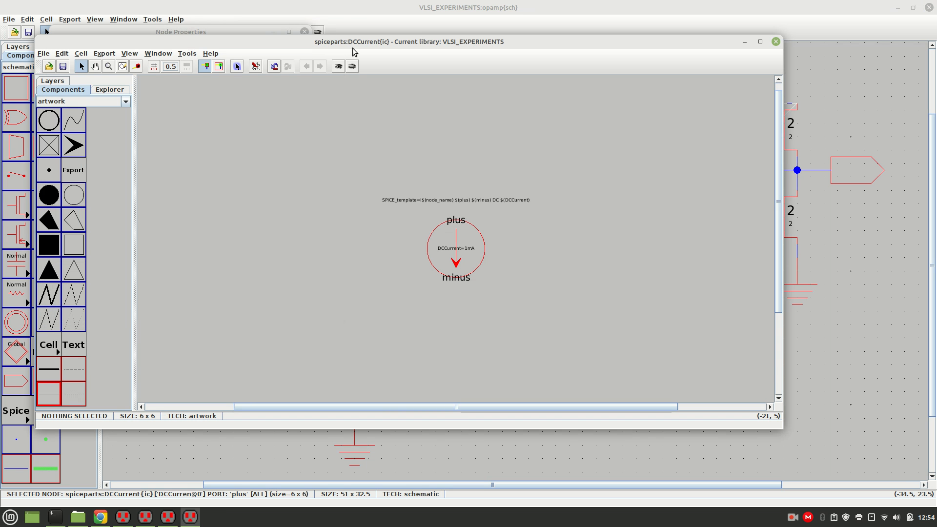
click(775, 42)
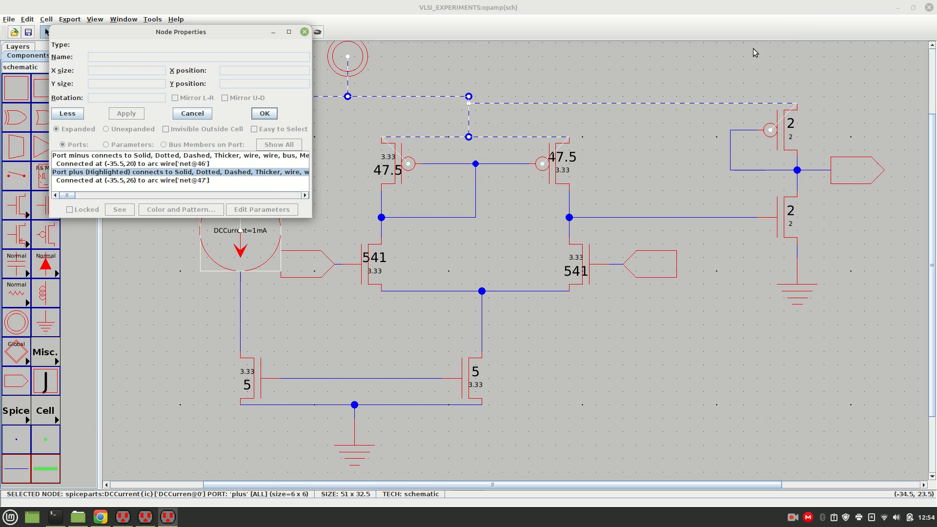
click(304, 32)
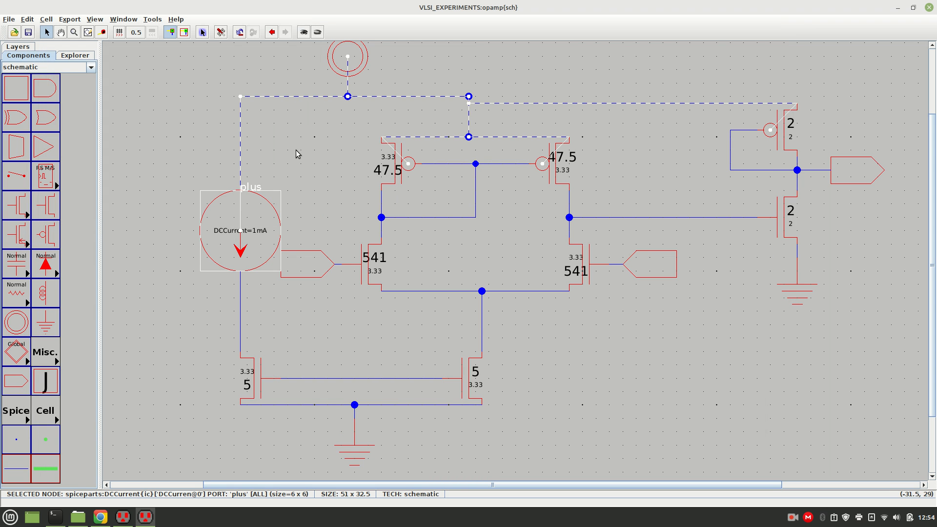
click(325, 228)
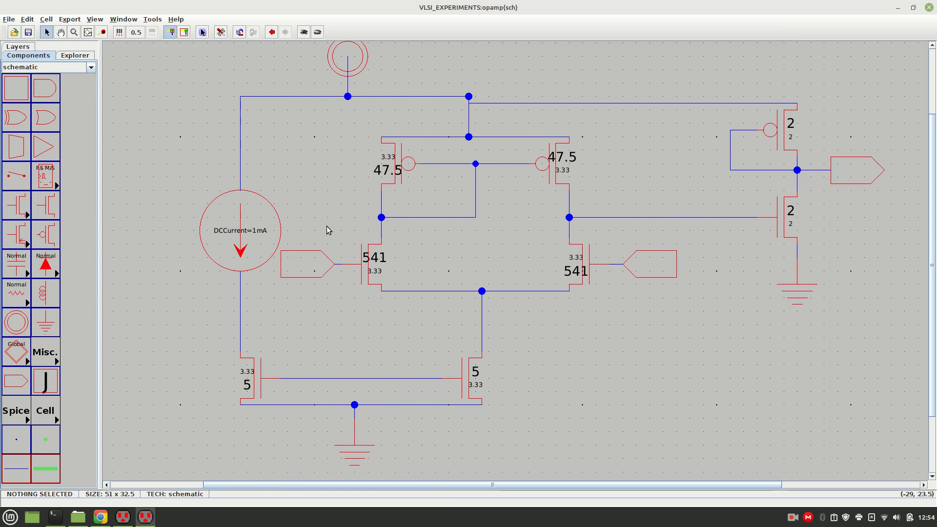
Set the DCCurrent value of the DC current source to 45uA directly on the schematic.
click(260, 231)
click(260, 230)
double_click(254, 231)
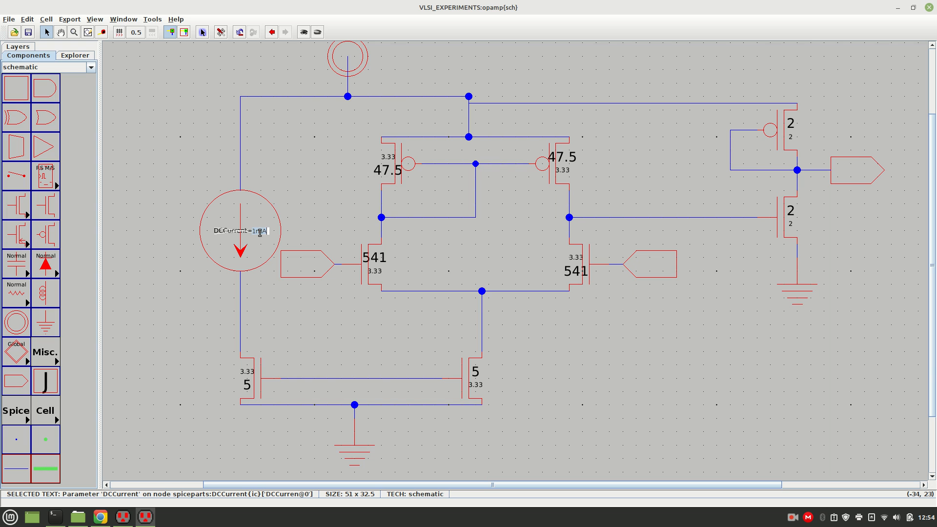
click(287, 226)
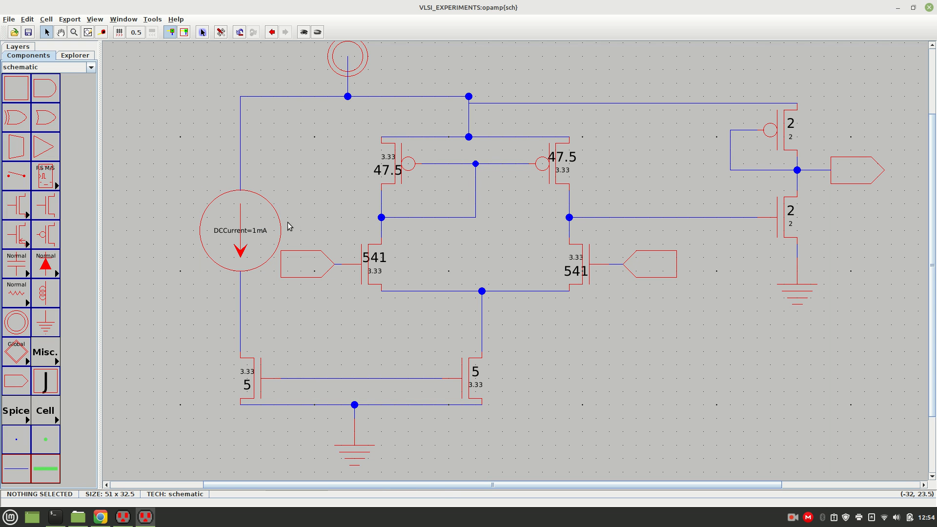
double_click(258, 227)
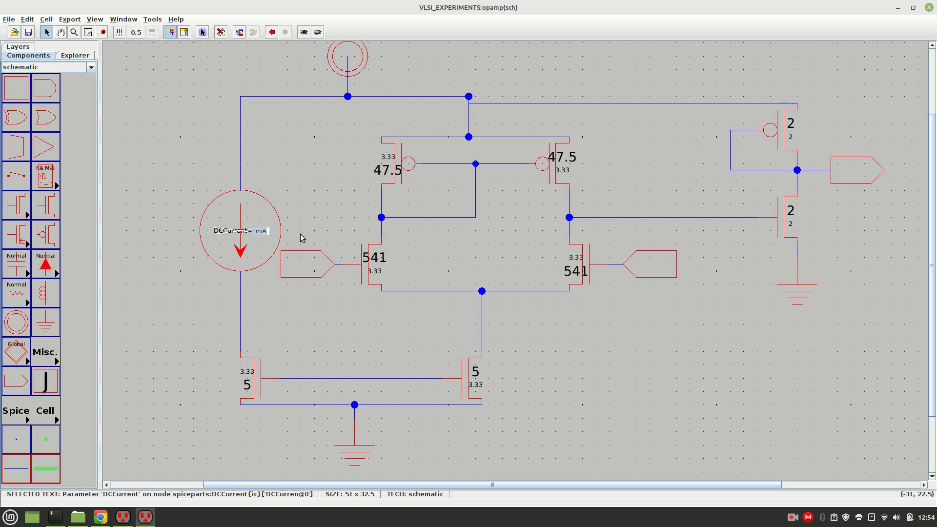
key(Right)
key(BackSpace)
key(BackSpace)
text(48u)
key(Return)
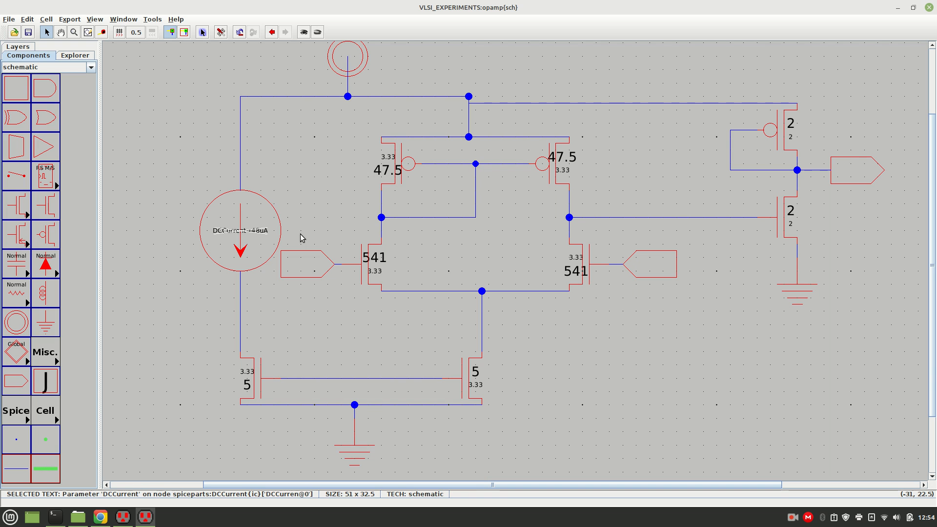
double_click(260, 230)
text(5)
key(Return)
Review the DC current source's node properties and port connections without editing them or creating an export.
double_click(234, 212)
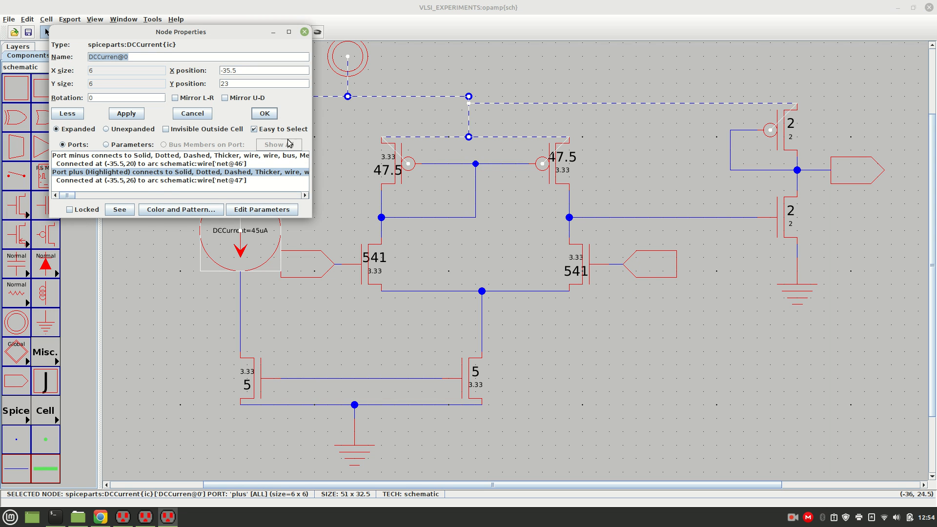
drag(73, 197, 56, 195)
click(304, 32)
click(302, 185)
click(247, 210)
click(248, 211)
click(247, 211)
click(247, 213)
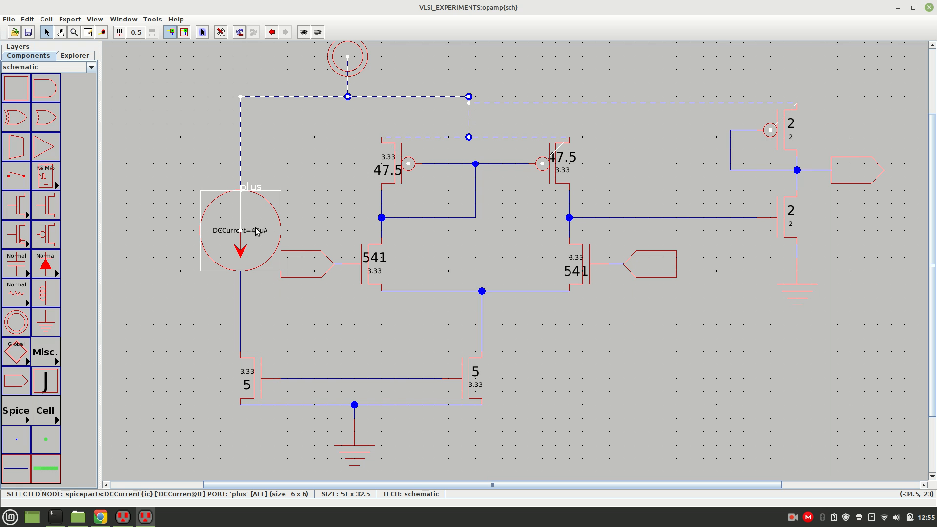
key(ctrl+e)
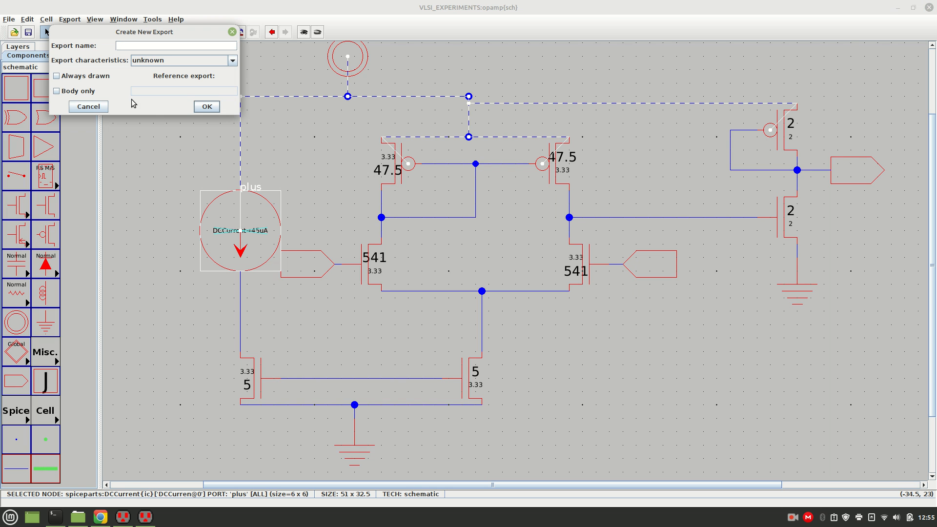
click(88, 107)
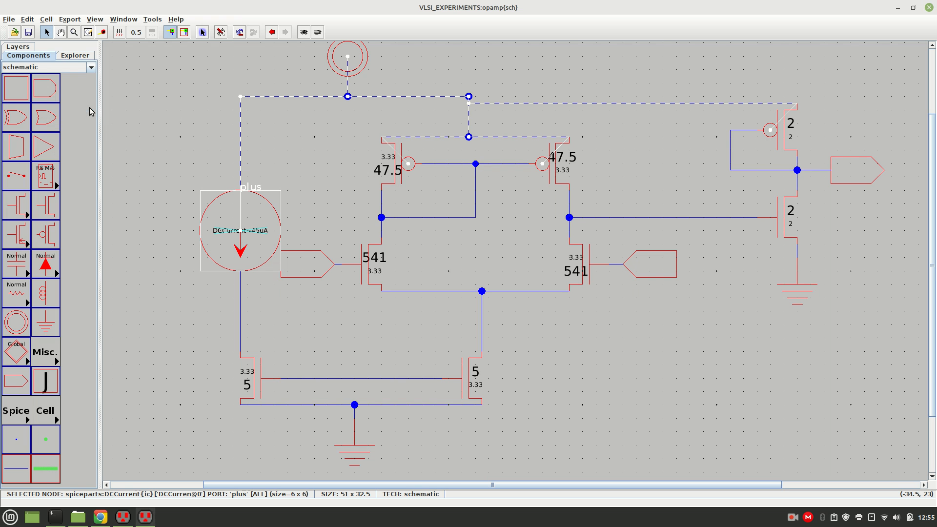
double_click(235, 217)
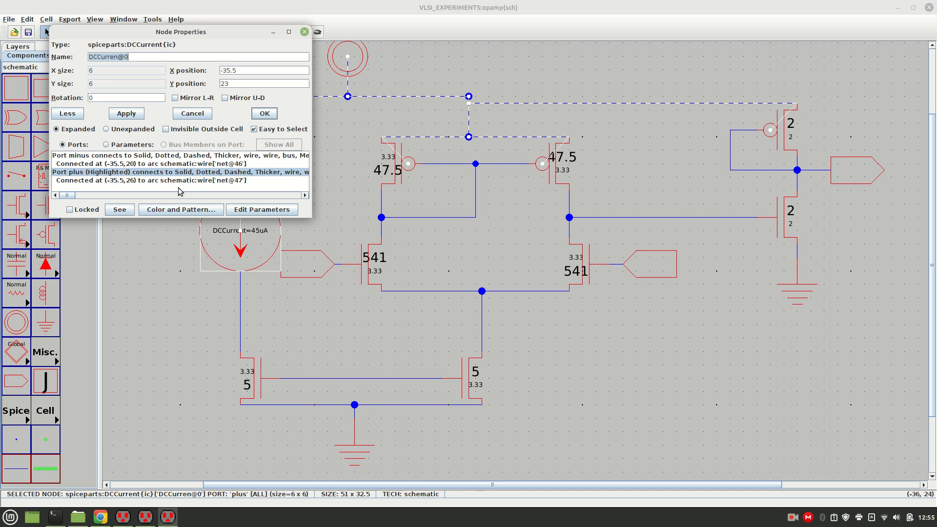
click(304, 31)
click(317, 158)
click(259, 231)
double_click(259, 231)
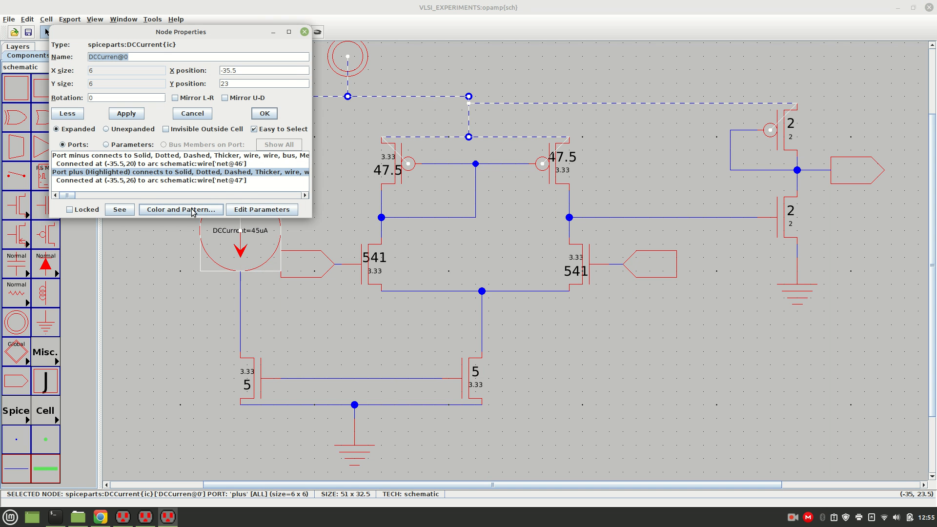
click(305, 32)
click(316, 168)
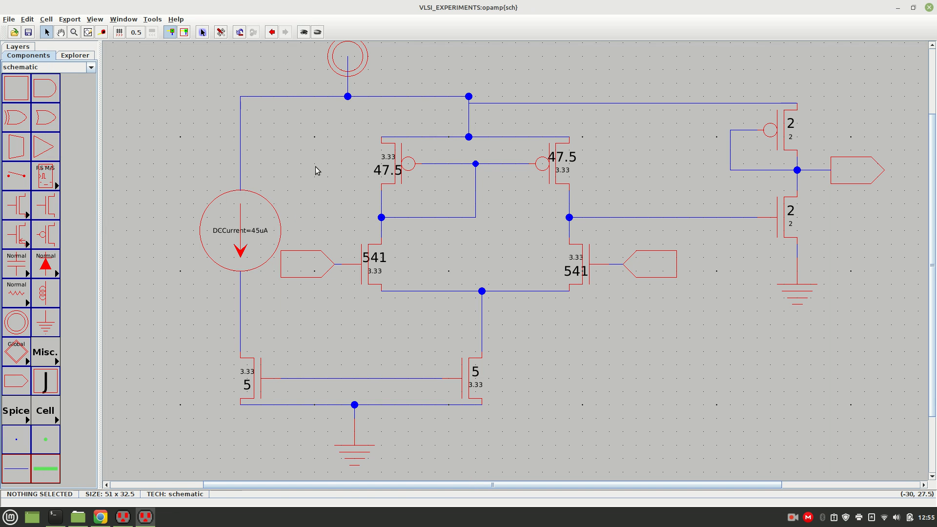
double_click(254, 233)
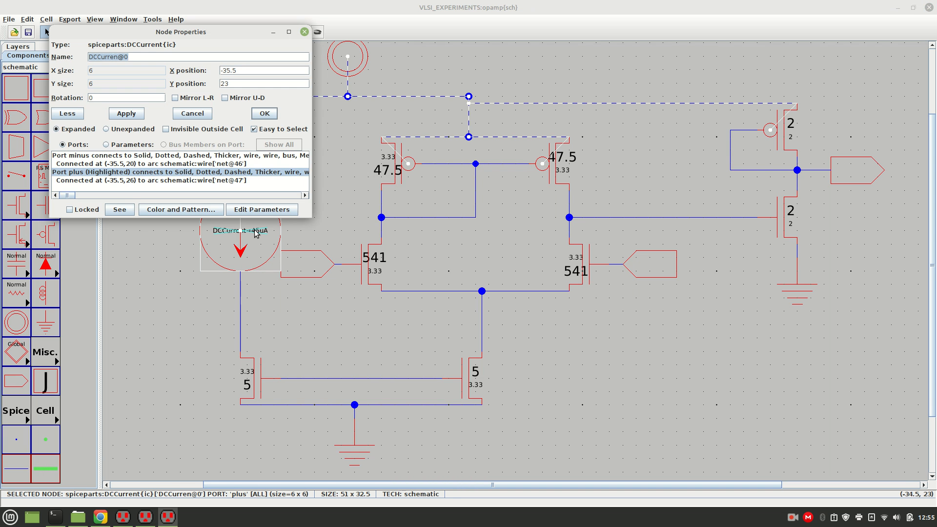
click(299, 230)
double_click(258, 230)
click(259, 230)
double_click(262, 234)
click(262, 234)
click(262, 234)
click(338, 195)
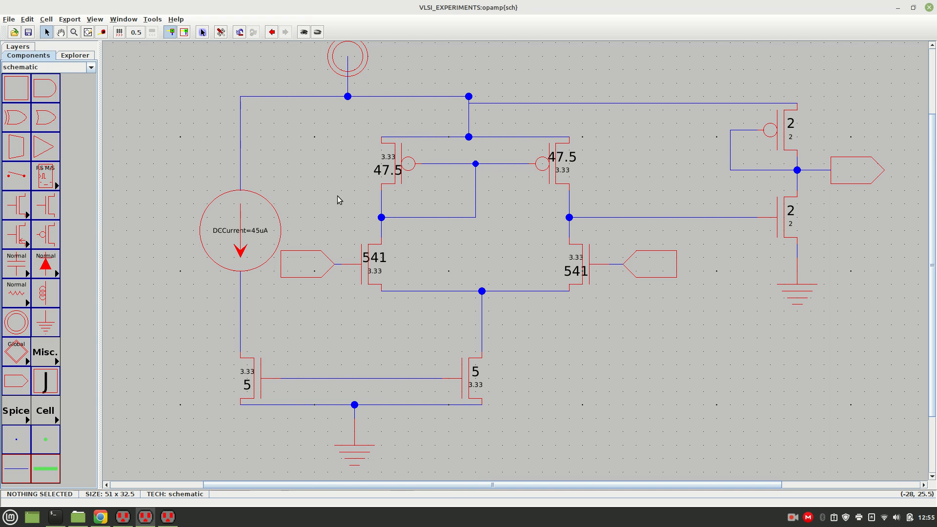
click(258, 232)
click(259, 234)
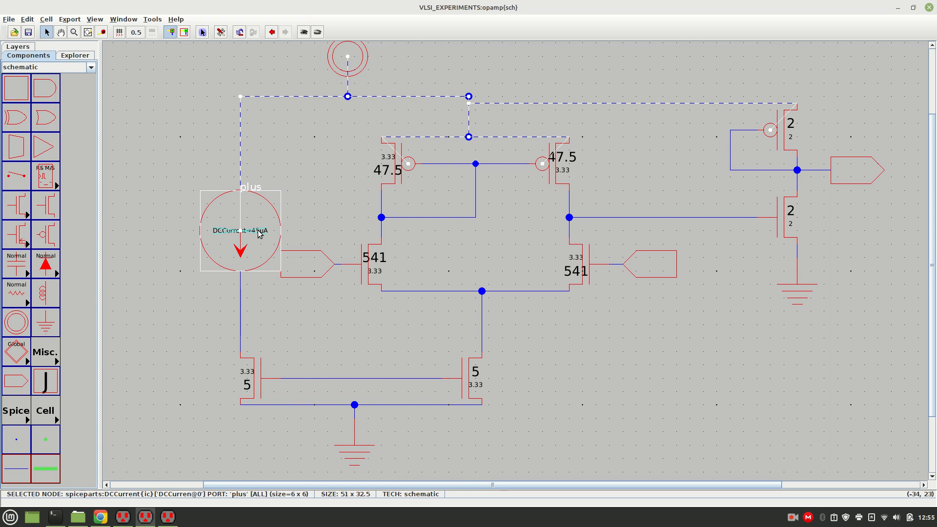
right_click(260, 231)
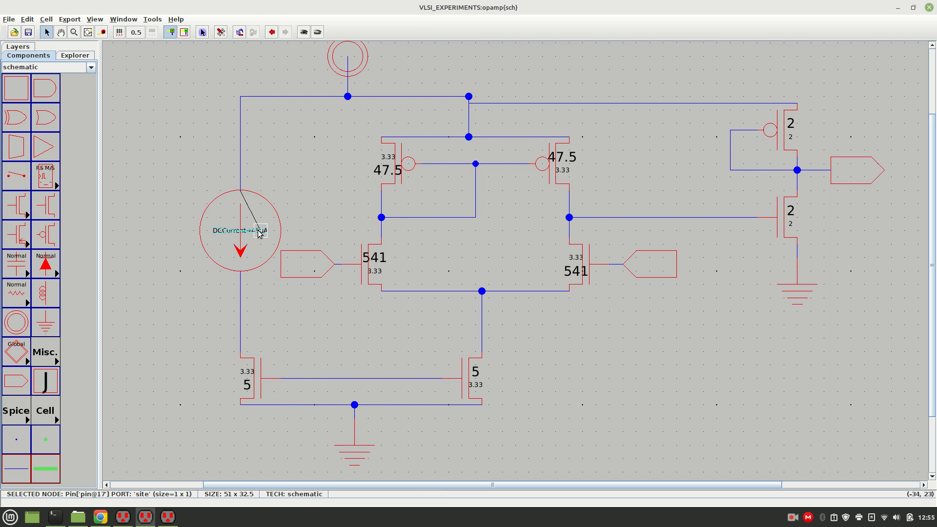
key(ctrl+z)
Move the DCCurrent label out of the current source's circle to the free space on its left, keeping the value 45uA.
click(295, 233)
click(254, 232)
click(255, 232)
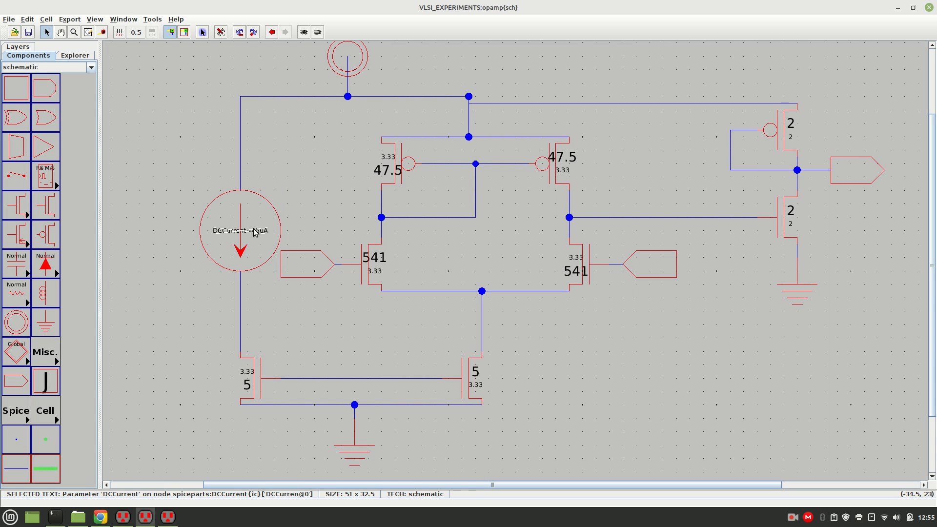
drag(255, 232, 176, 231)
double_click(179, 230)
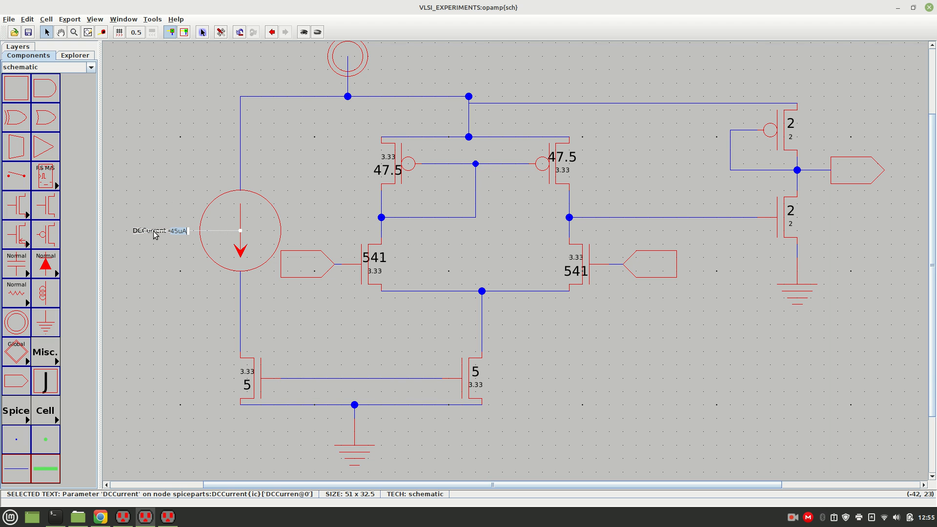
click(172, 207)
click(179, 286)
click(169, 230)
double_click(170, 231)
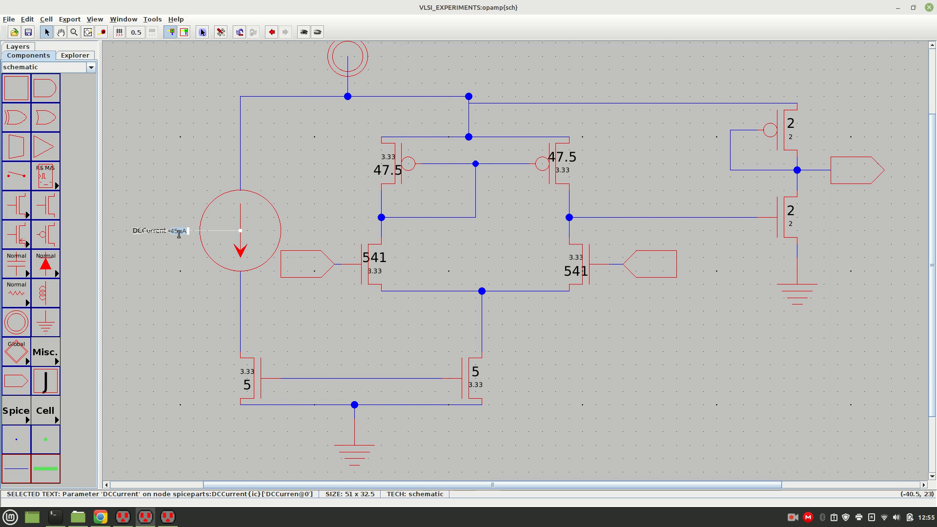
key(Return)
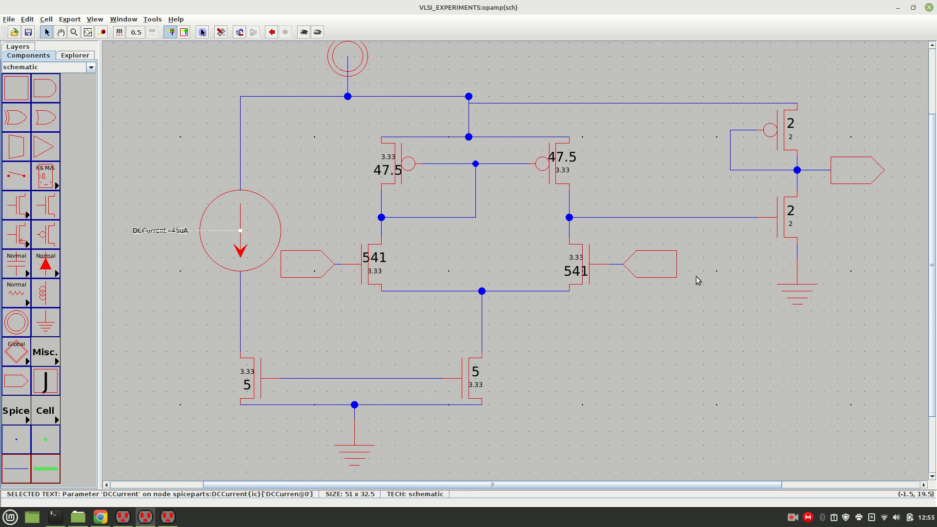
Size the output-stage transistors: width 17 and length 84 for the pMOS, width 67 and length 7 for the nMOS.
double_click(780, 142)
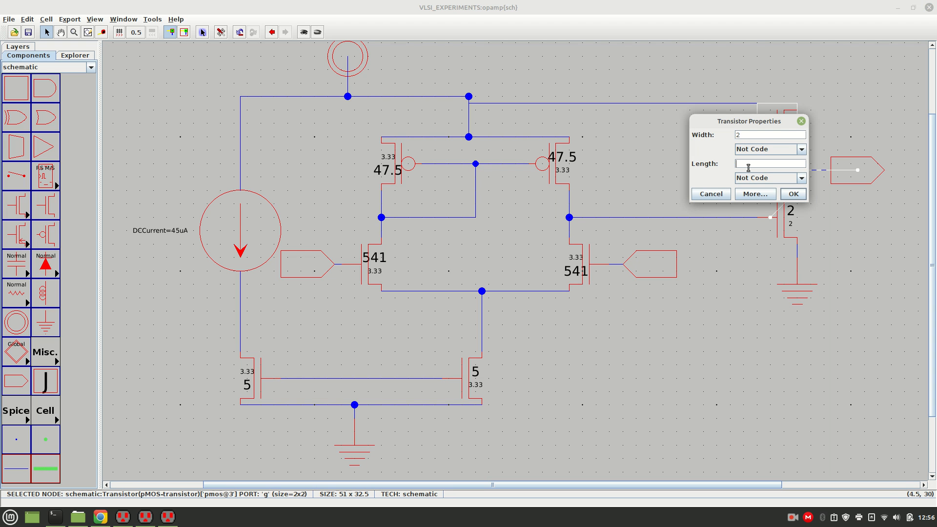
click(747, 135)
key(BackSpace)
text(17)
key(Return)
double_click(787, 219)
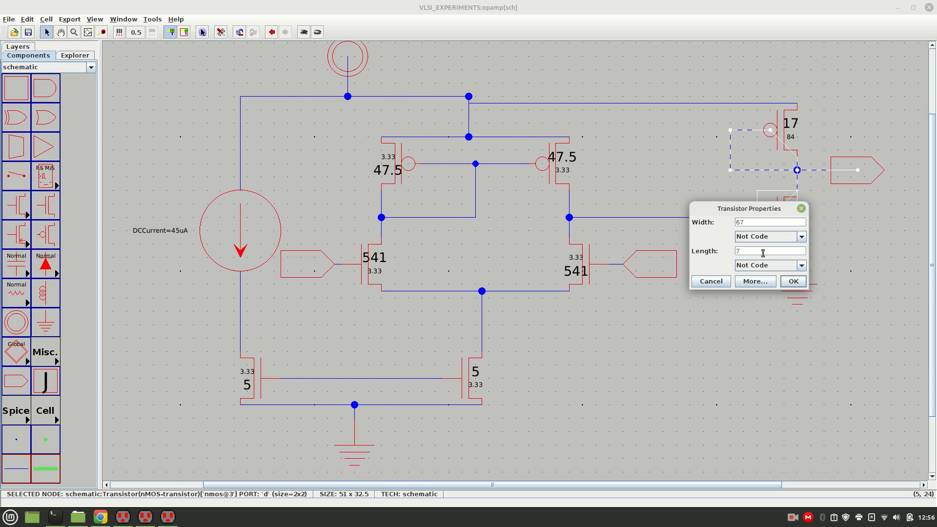
key(Return)
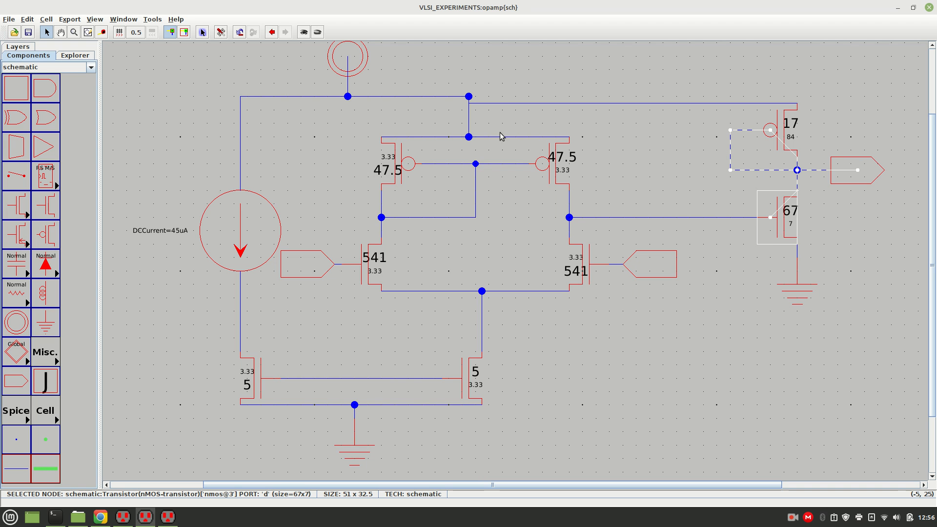
Run a hierarchical design rule check on the opamp schematic.
click(154, 20)
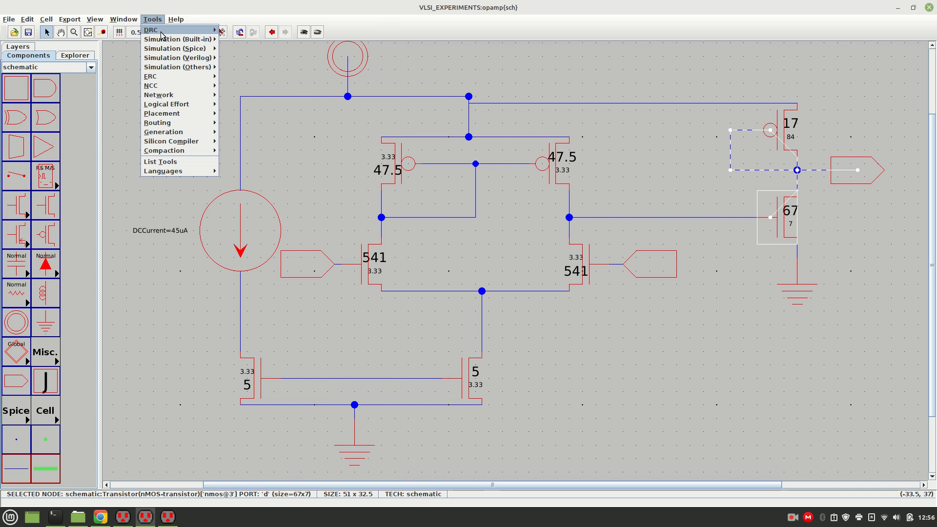
mouse_move(161, 34)
click(234, 30)
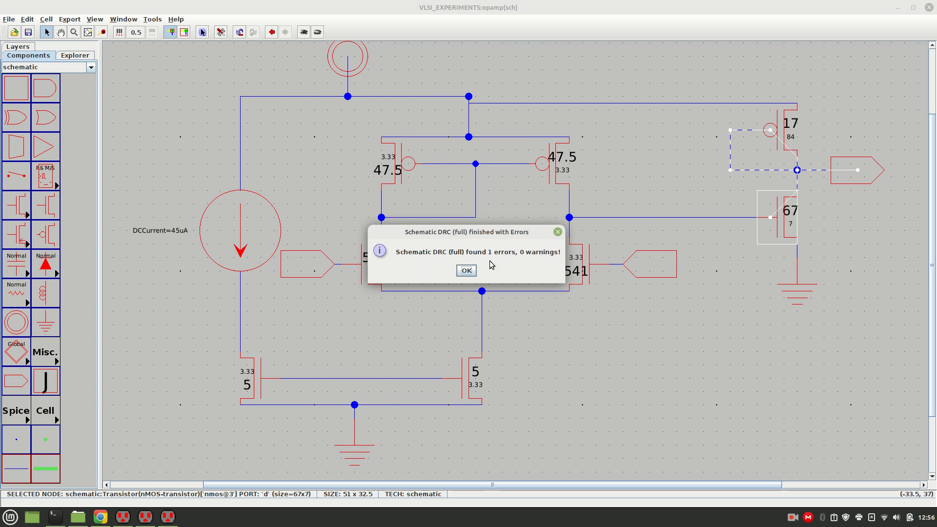
click(467, 271)
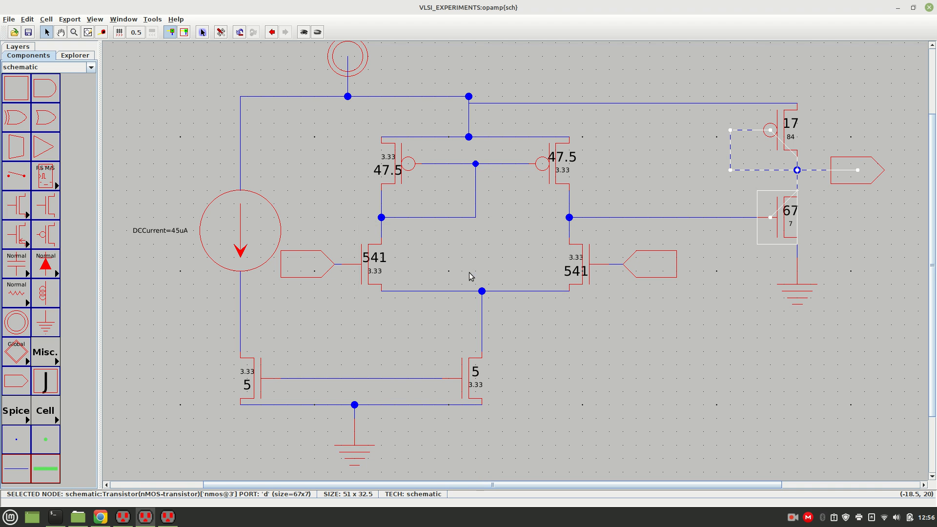
Open the opamp entry of the schematic DRC results in the error list and highlight the reported pin in the schematic.
click(71, 56)
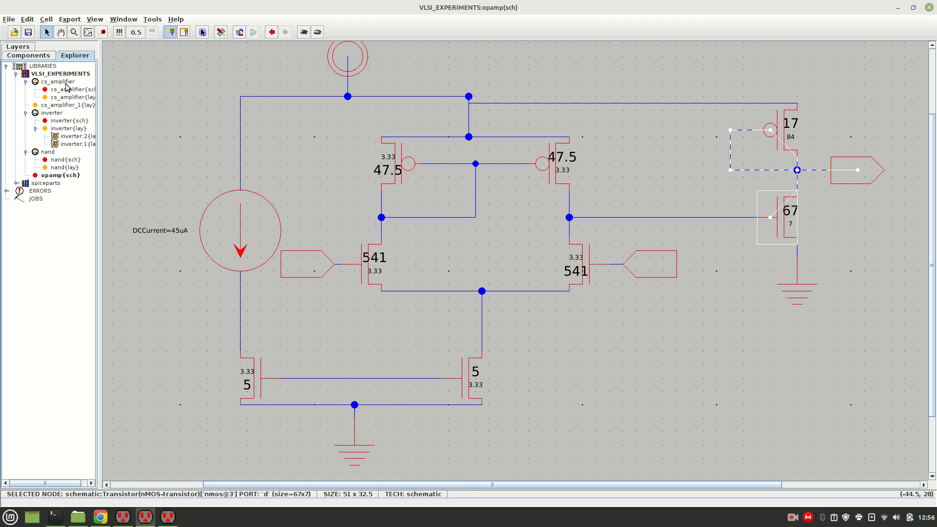
click(14, 182)
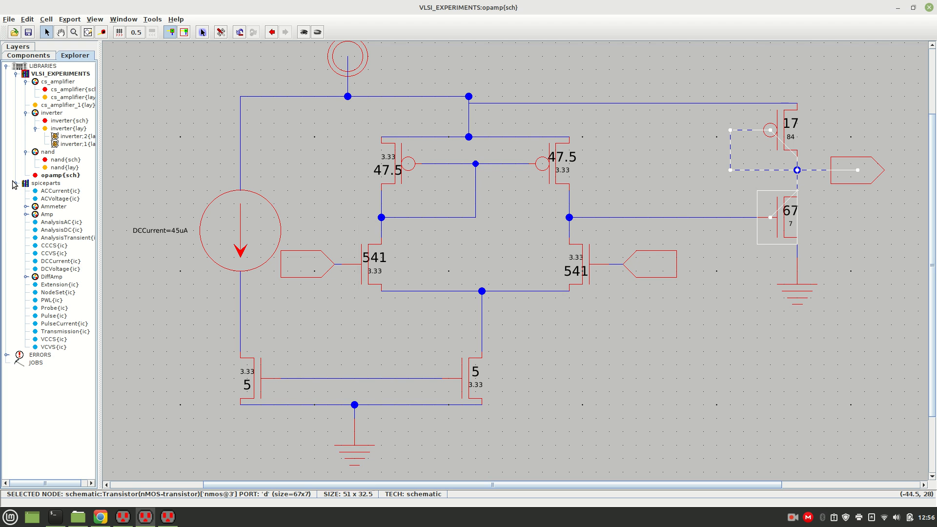
click(14, 183)
click(14, 183)
click(14, 183)
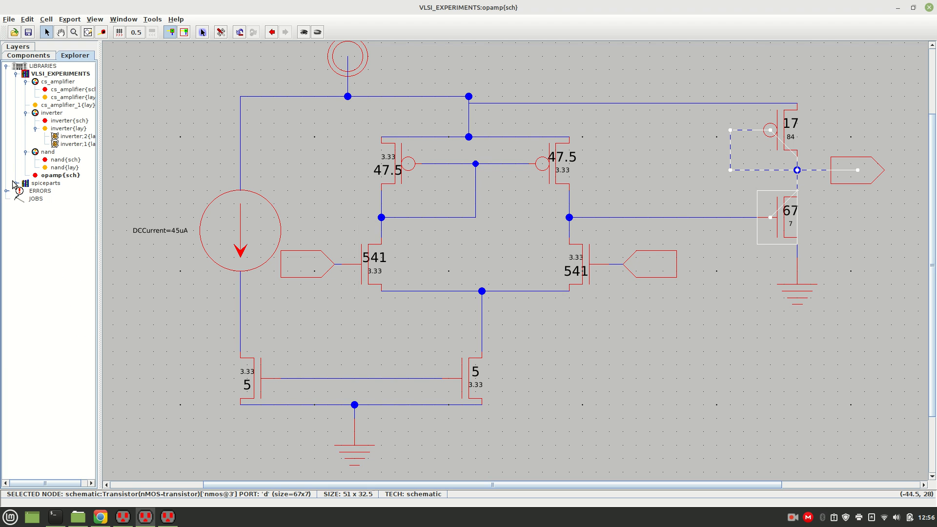
click(36, 128)
double_click(57, 129)
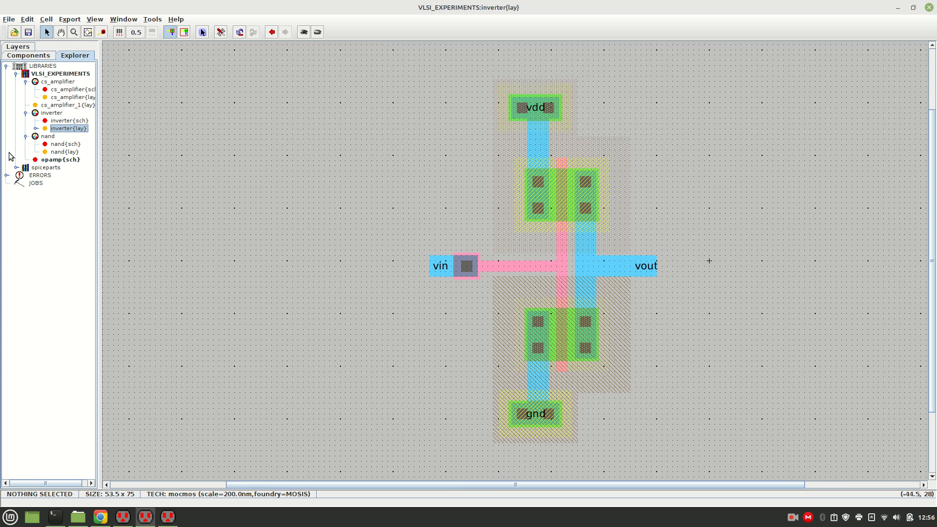
click(6, 176)
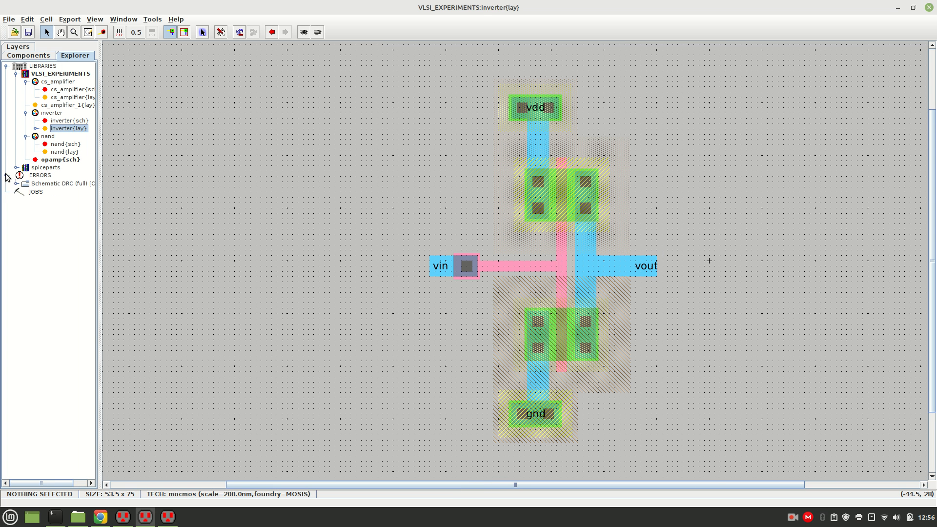
click(17, 184)
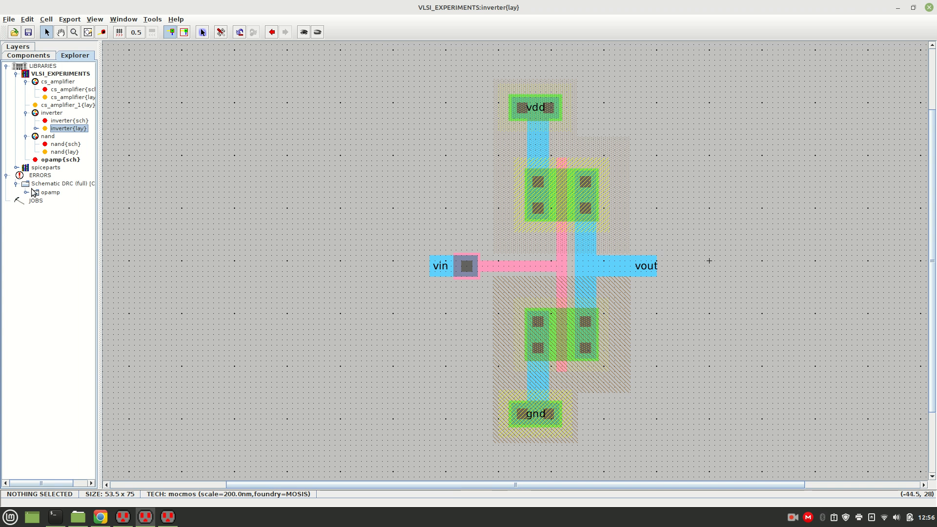
click(25, 192)
click(55, 201)
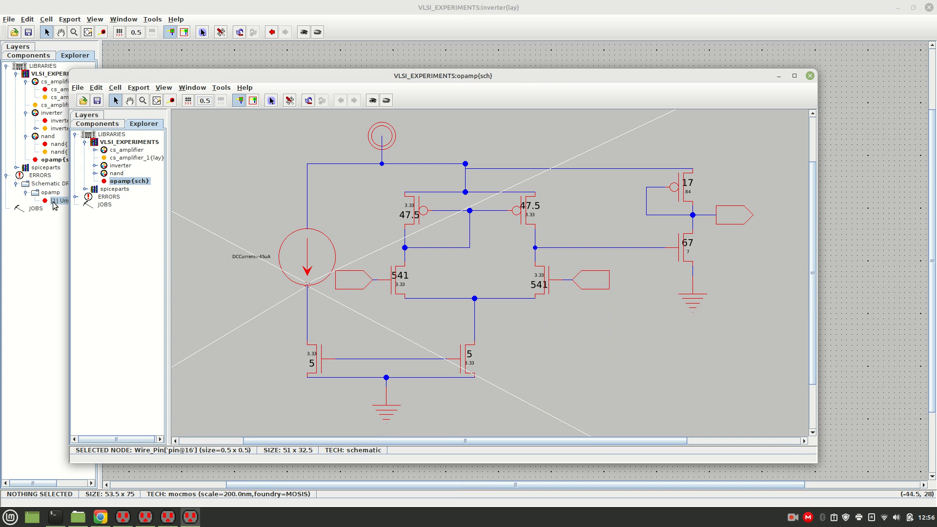
Delete the wire between the DC current source and the nMOS below it, close the extra window and reopen opamp{sch}.
click(307, 294)
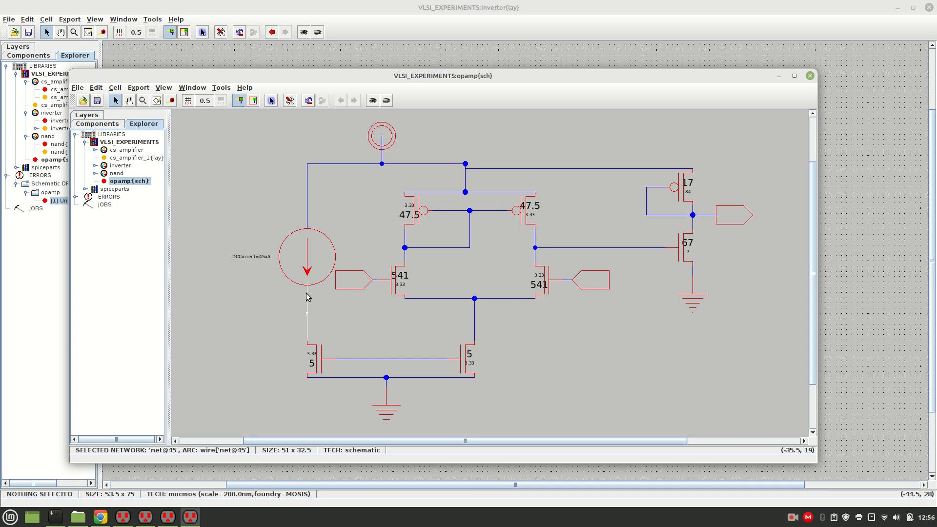
click(76, 196)
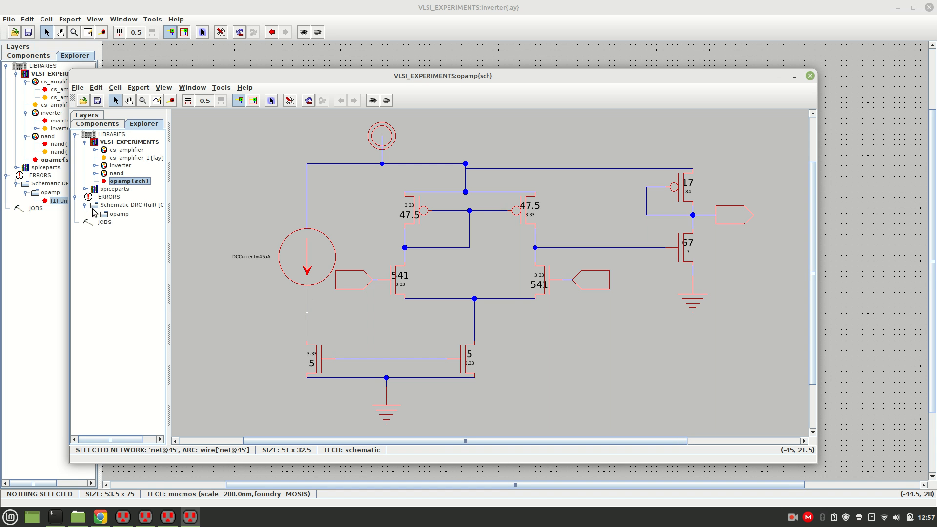
click(94, 214)
click(128, 223)
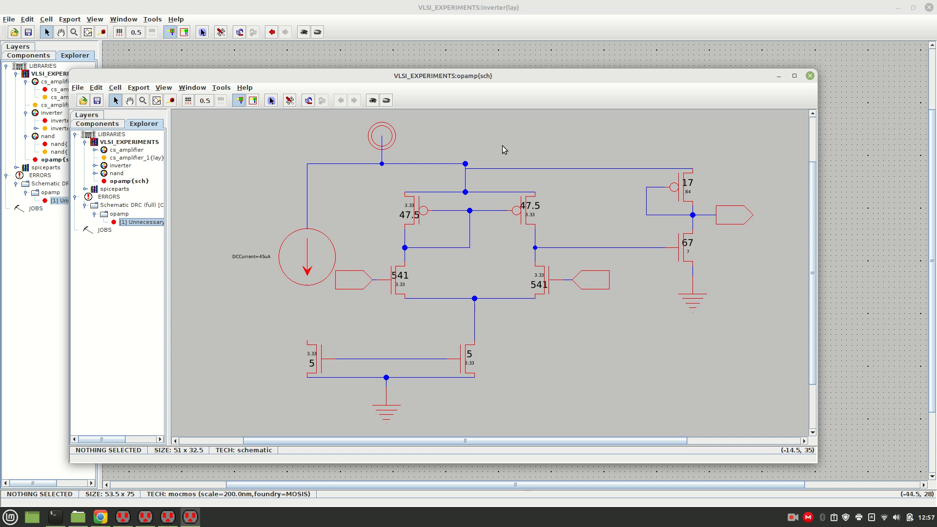
click(810, 76)
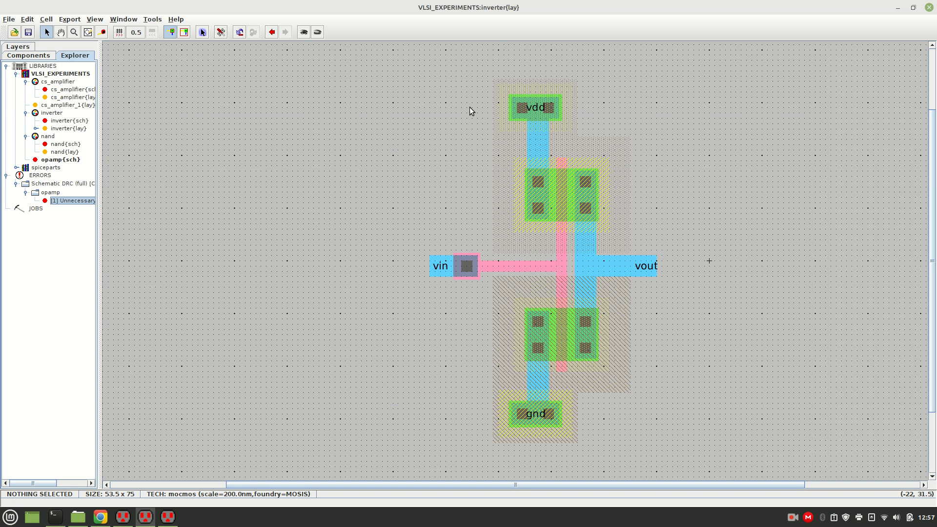
double_click(55, 160)
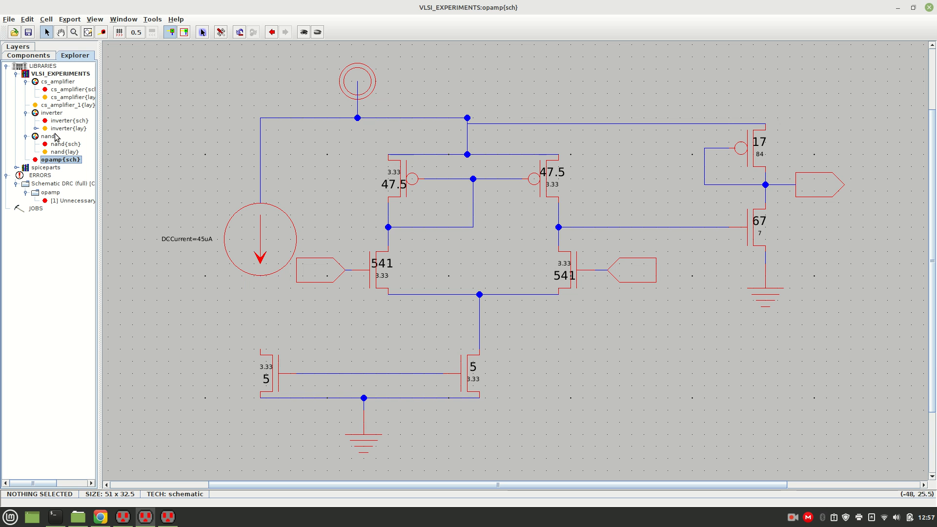
Repeat the hierarchical DRC on opamp{sch} and highlight the object reported by the newest run.
click(152, 19)
mouse_move(162, 27)
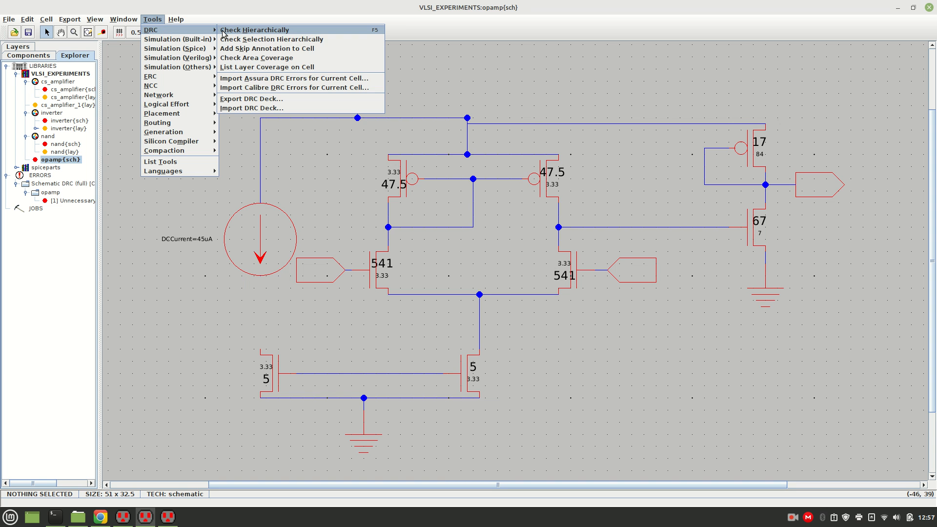
click(224, 30)
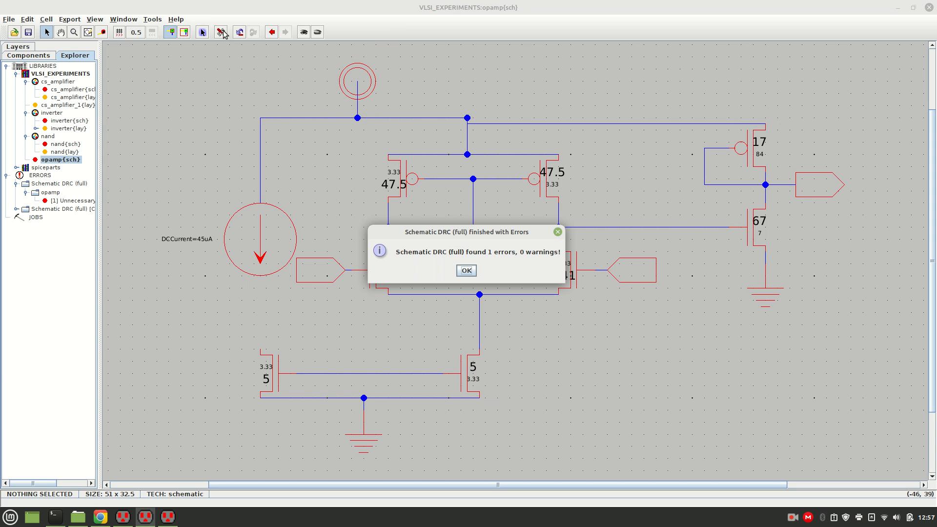
click(467, 272)
click(16, 208)
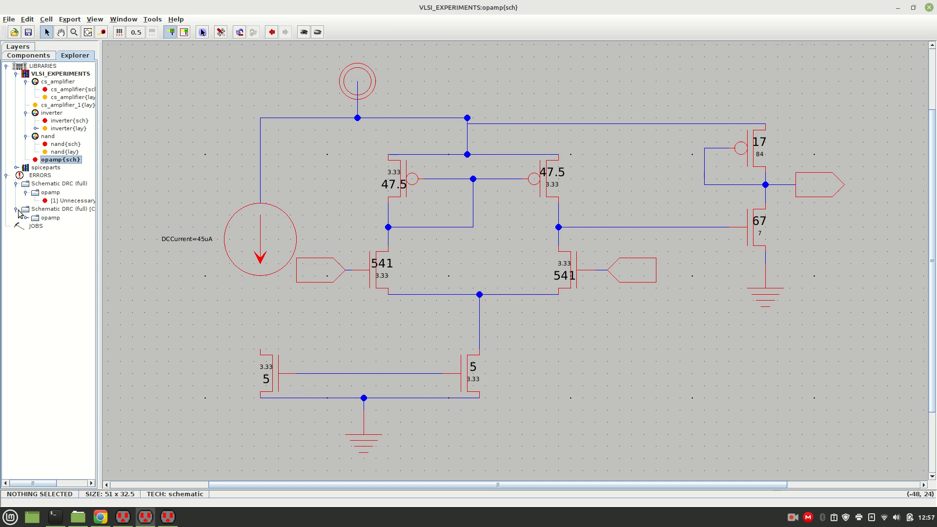
click(26, 218)
click(66, 226)
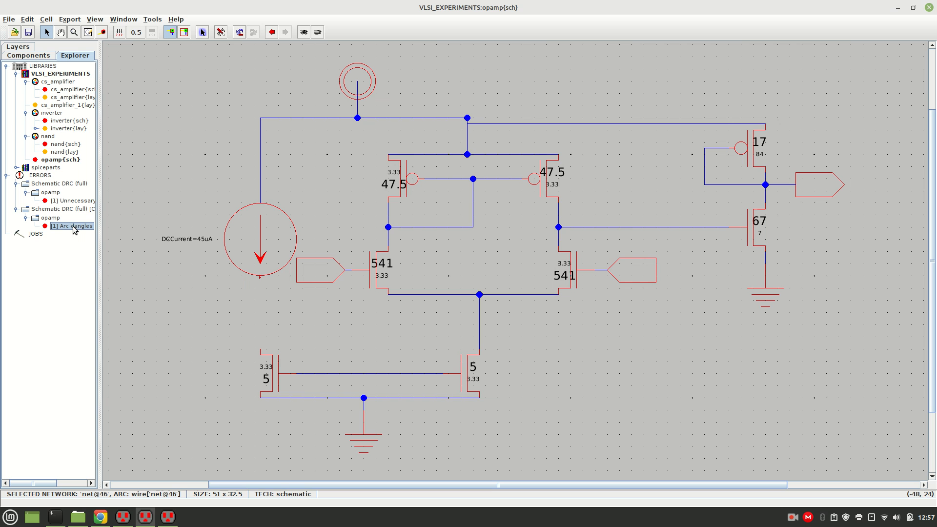
click(187, 286)
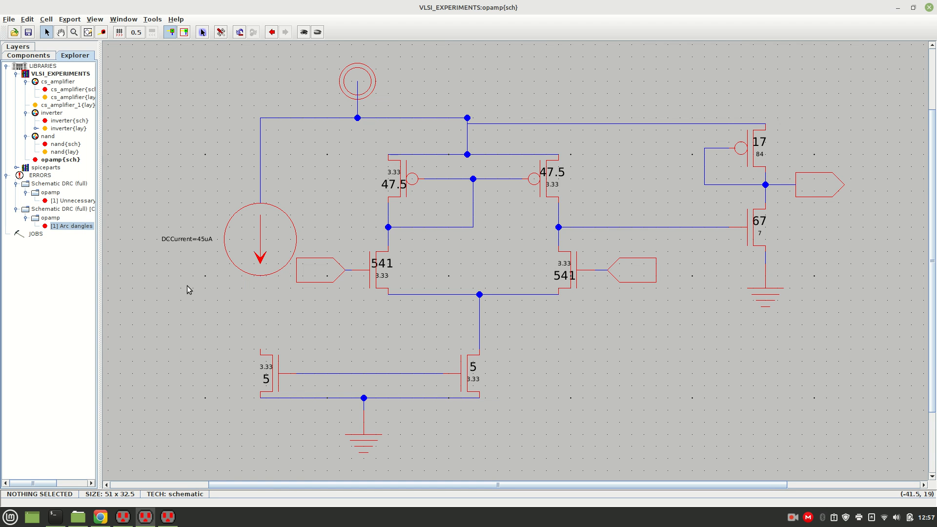
Wire the drain of the lower-left nMOS back to the minus end of the DC current source.
click(262, 351)
right_click(261, 277)
click(286, 317)
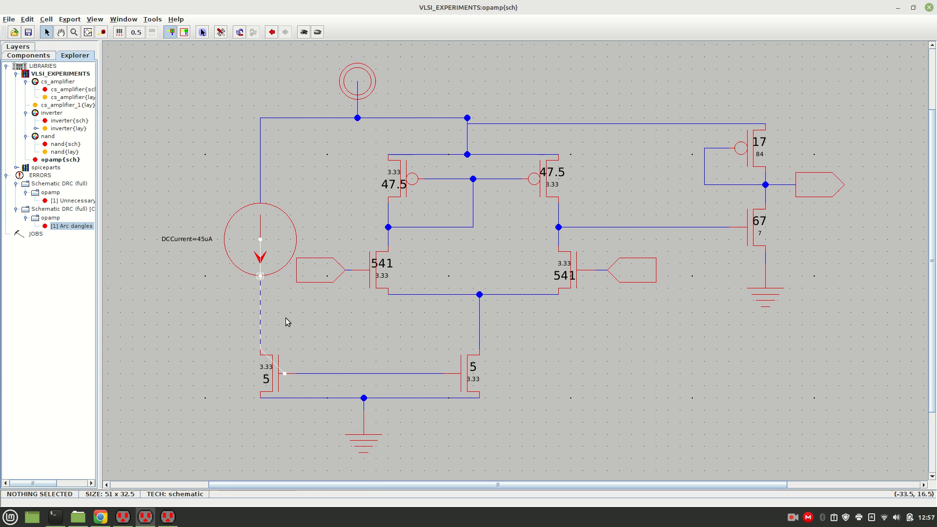
Recheck the rewired schematic with the hierarchical DRC and locate the reported pin beneath the DC current source.
click(152, 19)
mouse_move(164, 31)
click(235, 32)
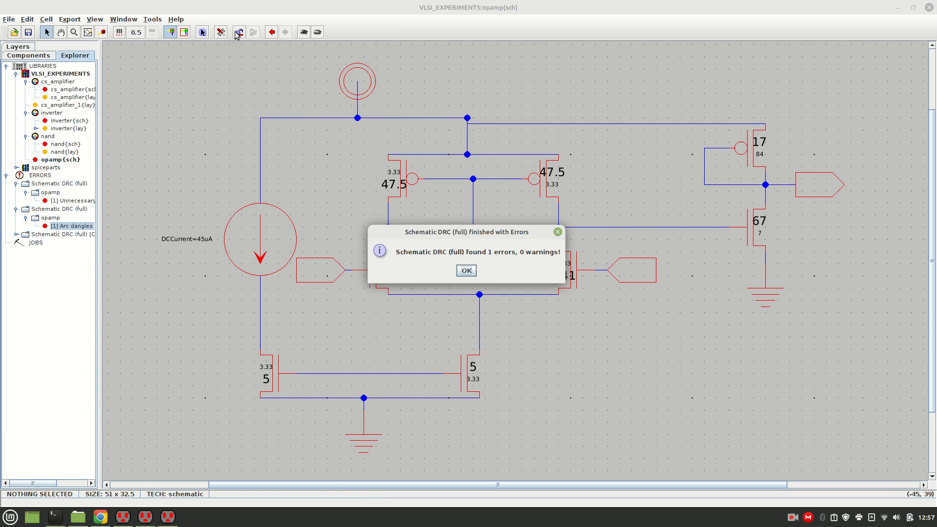
click(466, 270)
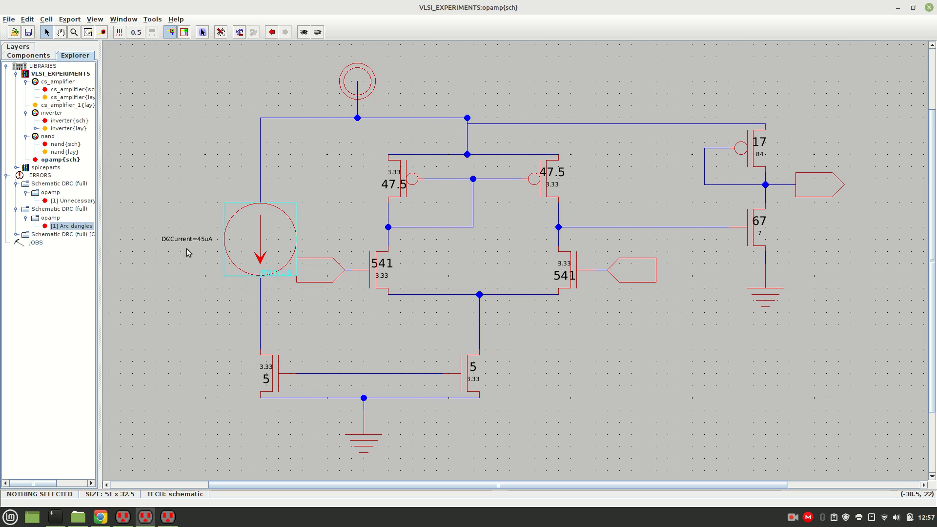
click(16, 235)
click(27, 243)
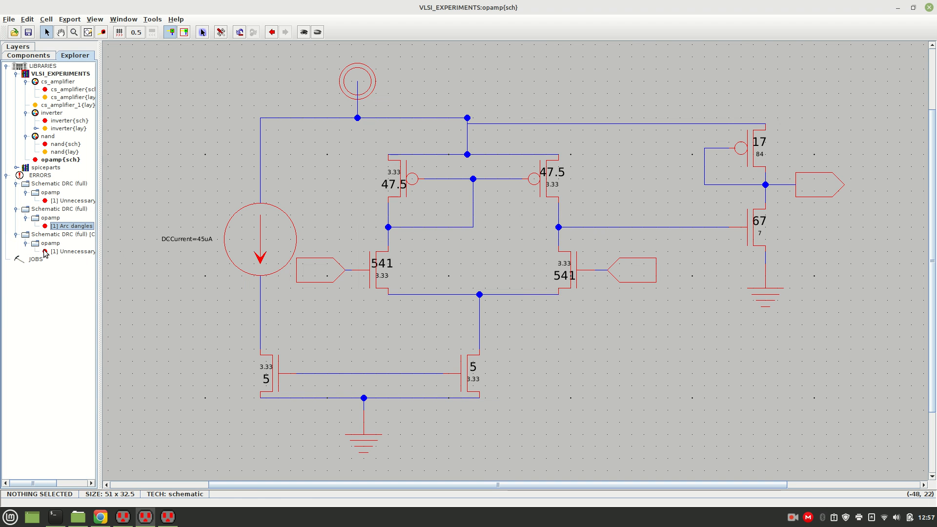
click(57, 253)
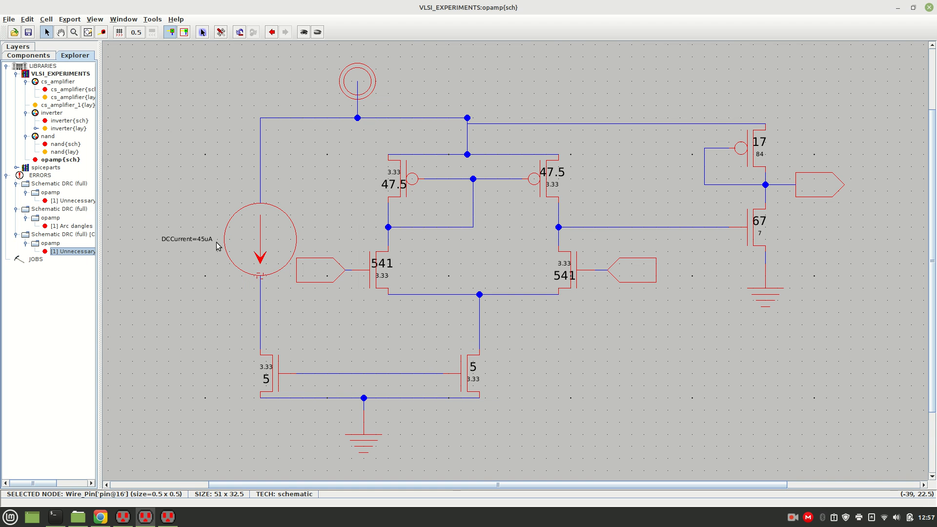
mouse_move(96, 249)
mouse_down()
mouse_move(168, 241)
mouse_move(92, 241)
mouse_up()
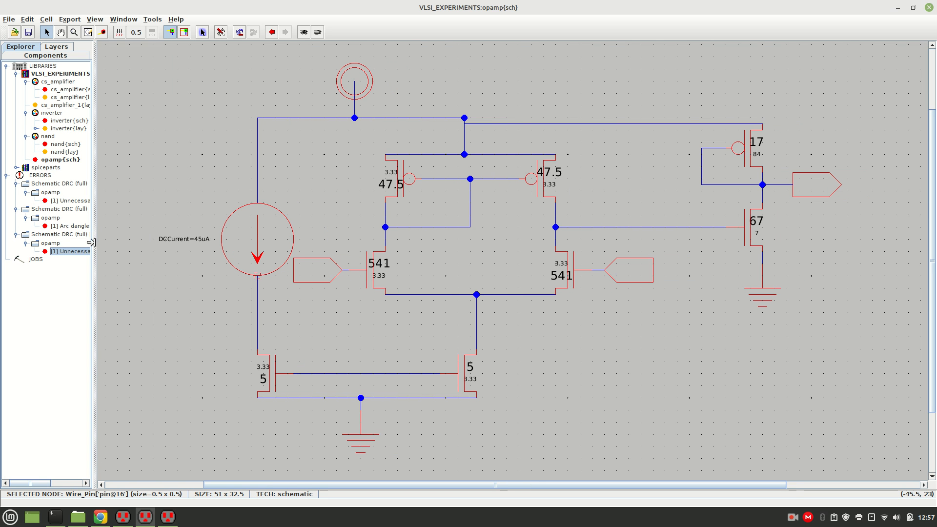
Try moving the DC current source up and to the left of its wire, and undo the move.
click(258, 268)
drag(258, 267, 250, 247)
click(163, 182)
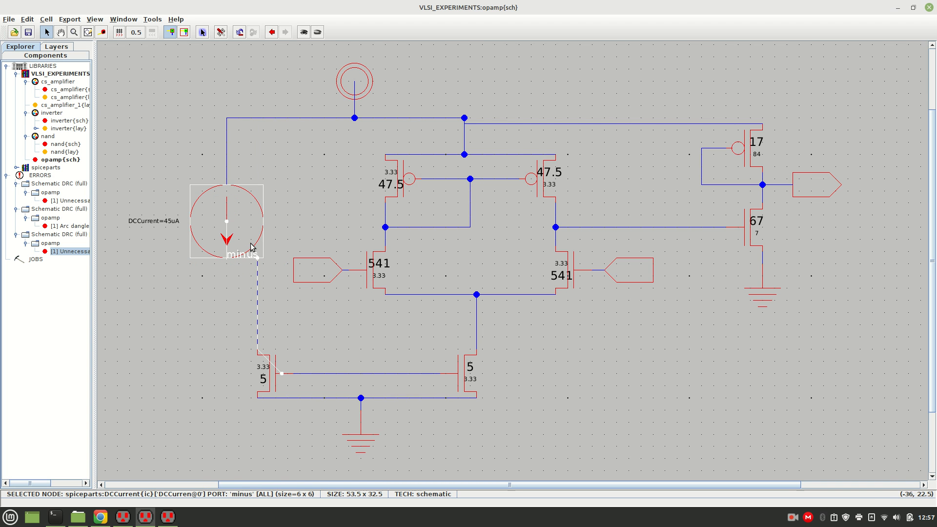
click(258, 303)
click(204, 289)
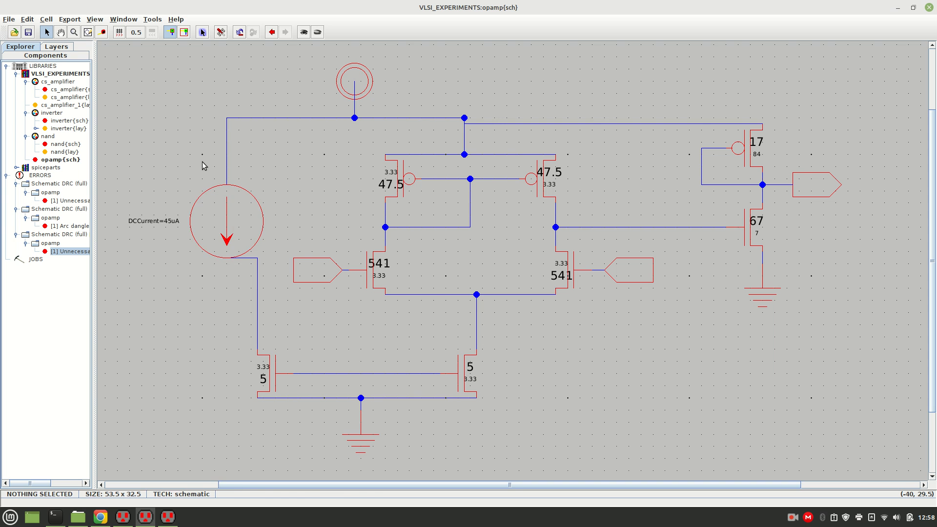
key(ctrl+z)
key(ctrl+z)
Delete the DC current source together with the vertical wires above and below it.
click(186, 212)
click(225, 245)
key(Delete)
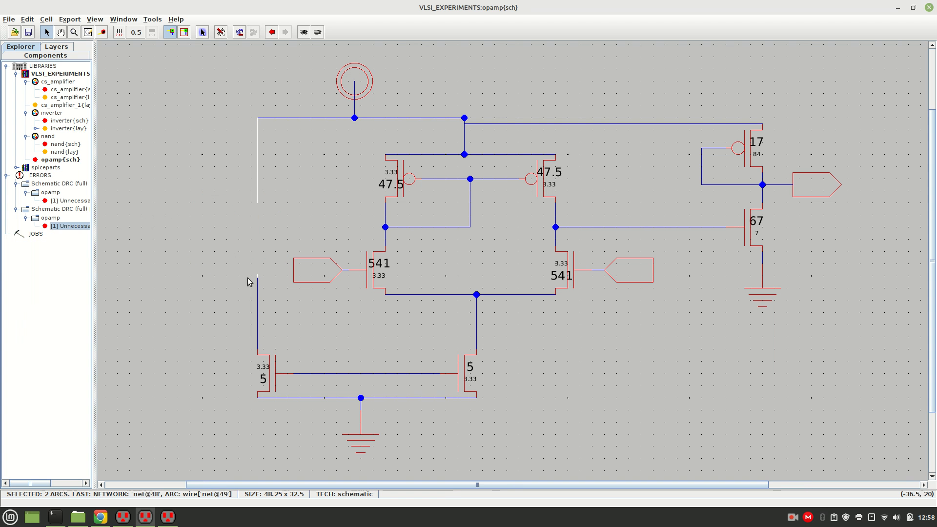
key(Delete)
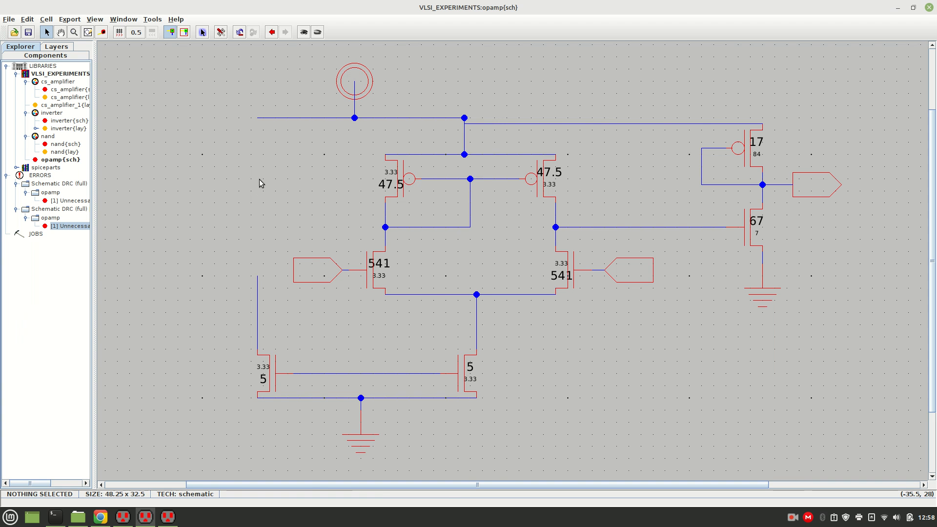
click(258, 317)
key(Delete)
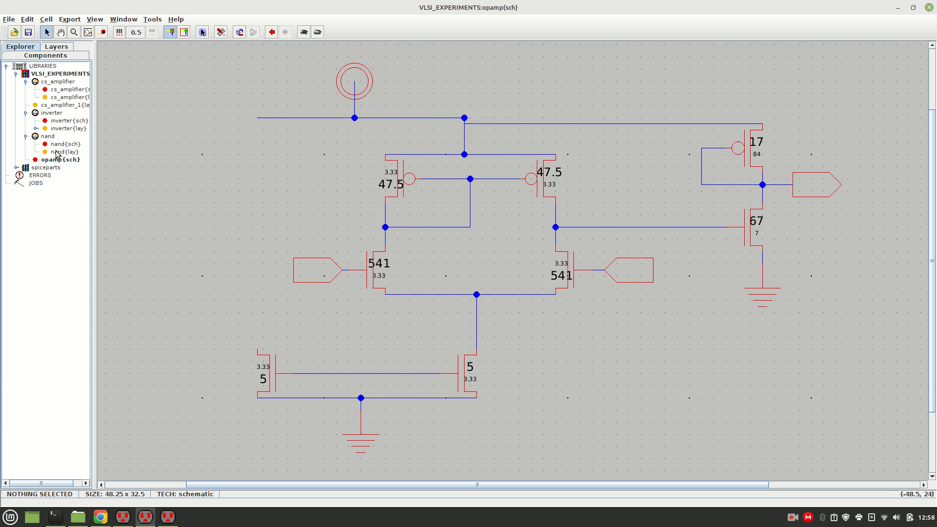
Place a new DCCurrent Spice source in the gap between the supply rail and the lower-left nMOS.
click(18, 54)
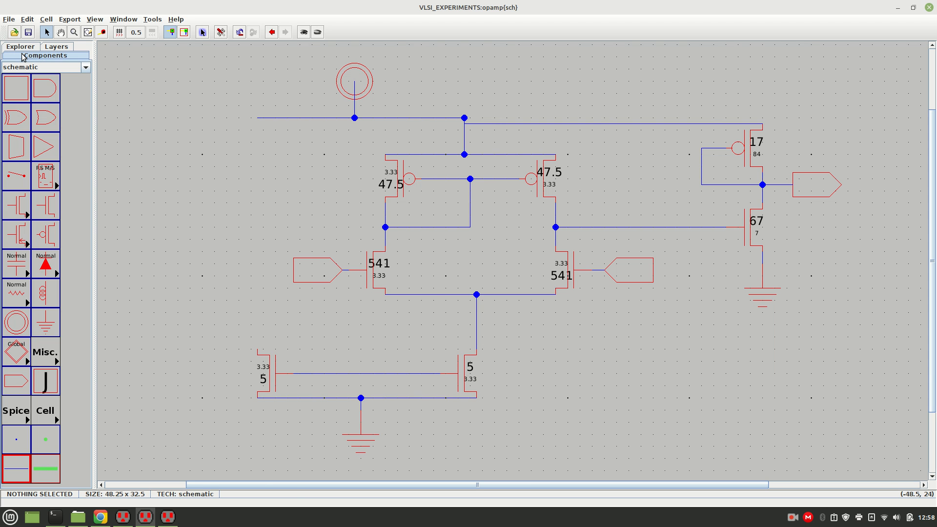
click(22, 414)
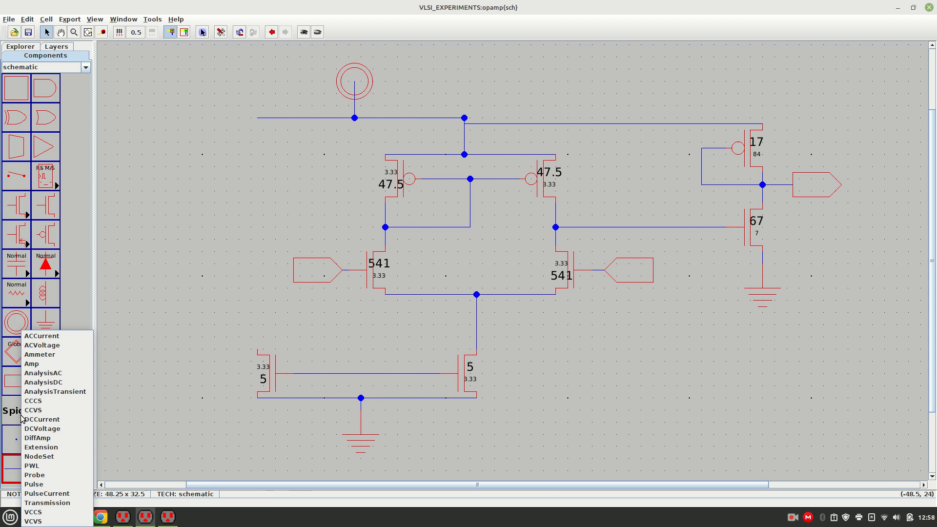
click(53, 419)
click(233, 238)
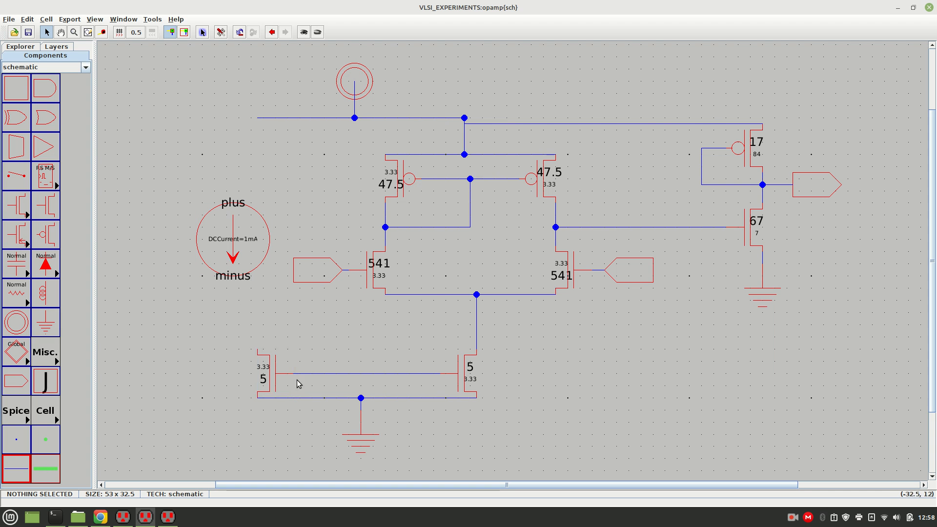
Shift the lower nMOS pair and its ground to the left and align the DC current source directly above the left nMOS.
drag(272, 379, 322, 418)
drag(273, 379, 231, 379)
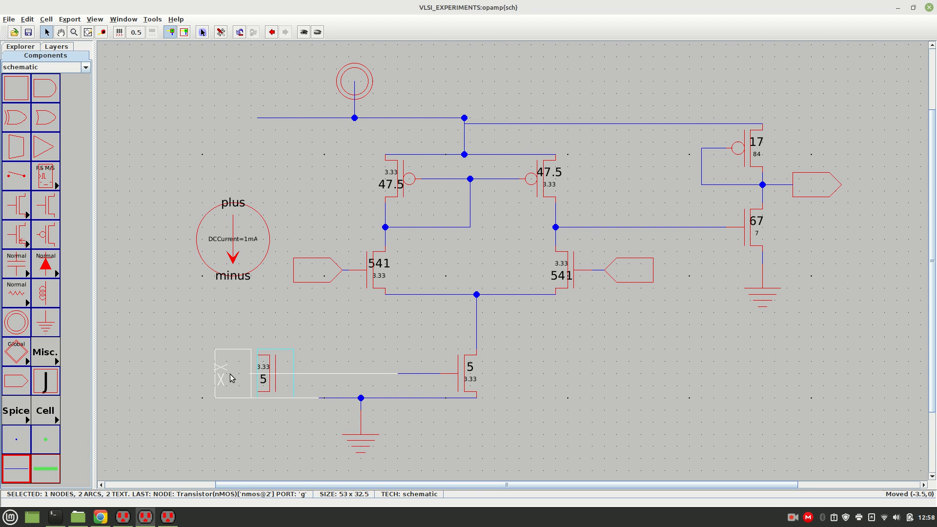
click(272, 358)
drag(224, 371, 237, 370)
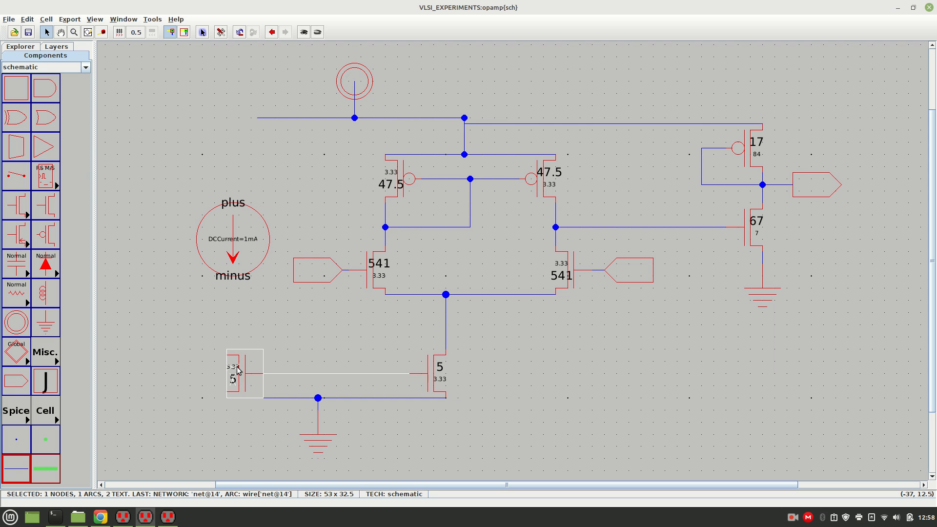
click(215, 326)
drag(233, 247, 227, 246)
click(205, 155)
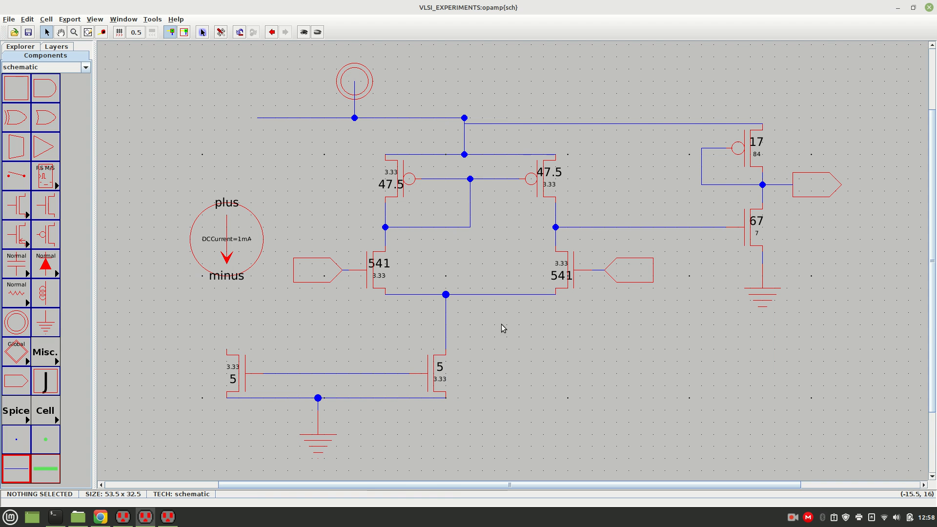
Wire the drain of the lower-left nMOS up to the minus terminal of the DC current source.
click(228, 353)
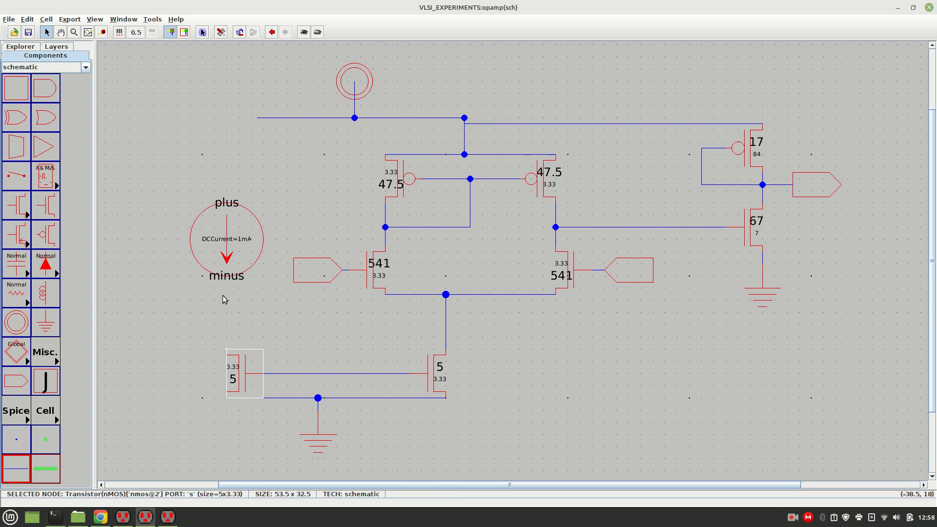
right_click(227, 279)
Try wiring the current source's plus terminal to the offset left end of the supply rail, and undo the bent wire.
click(226, 205)
right_click(256, 119)
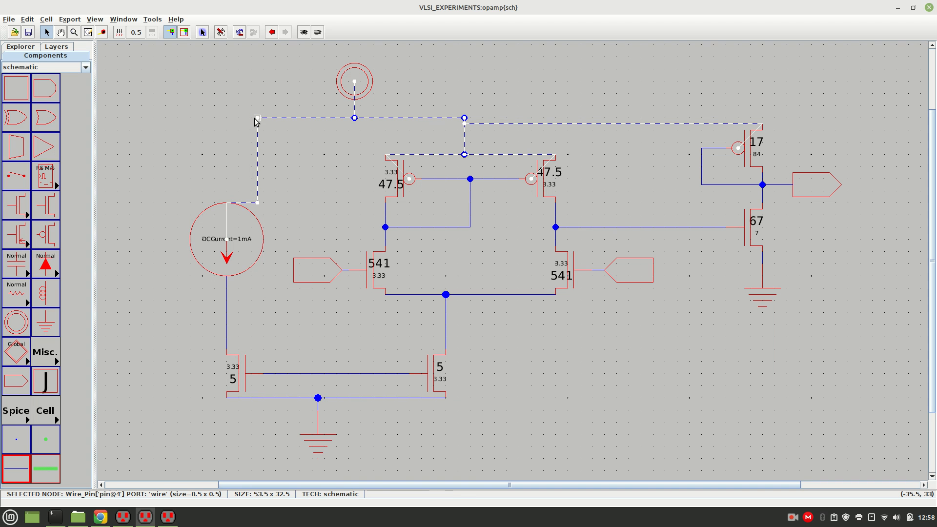
key(ctrl+z)
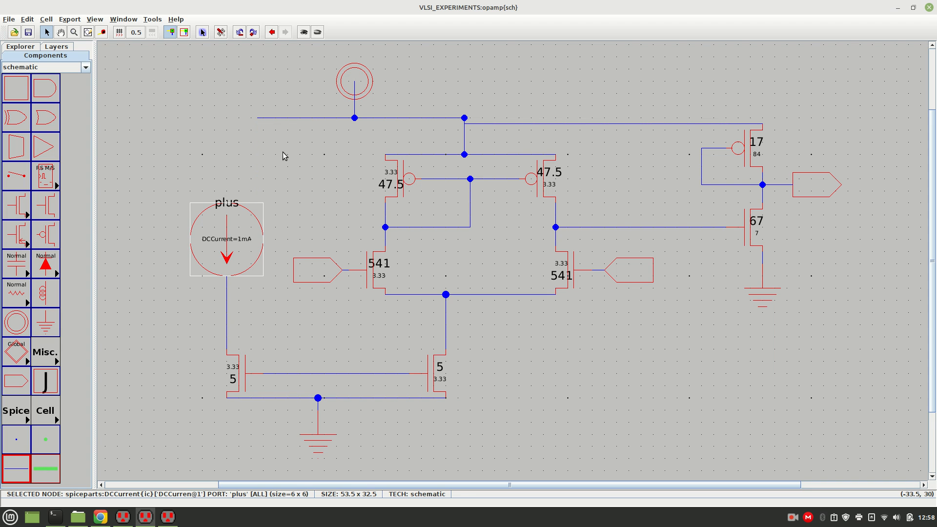
Try extending the supply rail left beyond the current source and wiring it to the plus terminal, and delete the misaligned segments.
click(261, 121)
drag(261, 122, 220, 119)
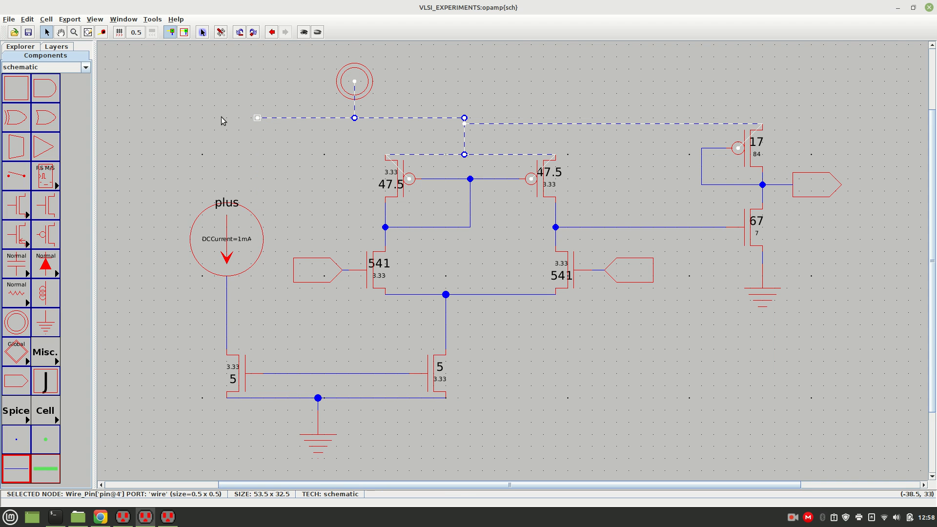
click(259, 147)
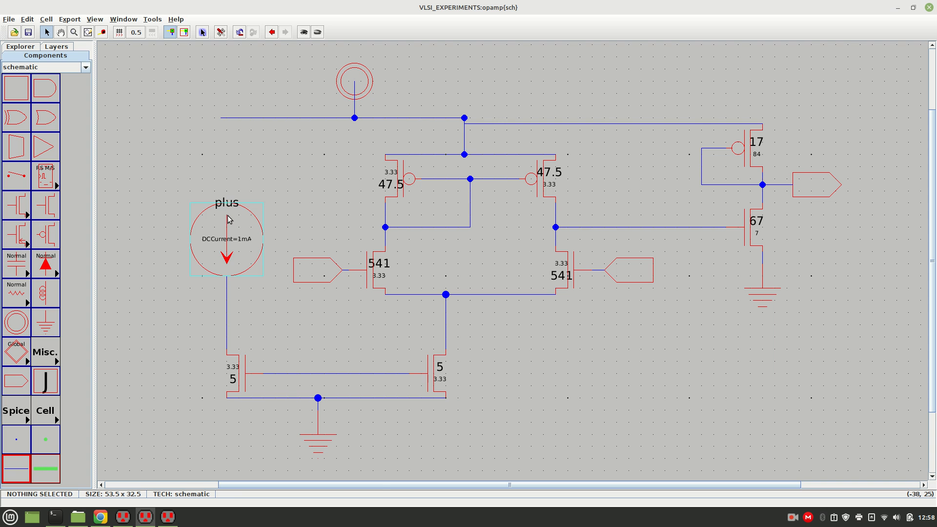
click(228, 207)
right_click(220, 119)
click(197, 75)
click(223, 119)
key(Delete)
click(226, 122)
key(Delete)
Extend the supply rail left until level with the current source's plus terminal, and wire the rail end straight down to it.
click(257, 122)
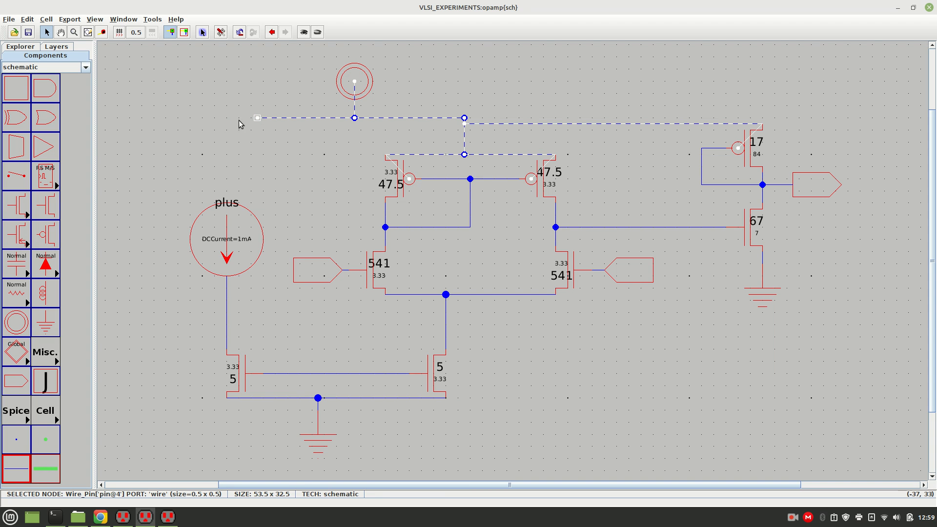
right_click(226, 116)
click(248, 135)
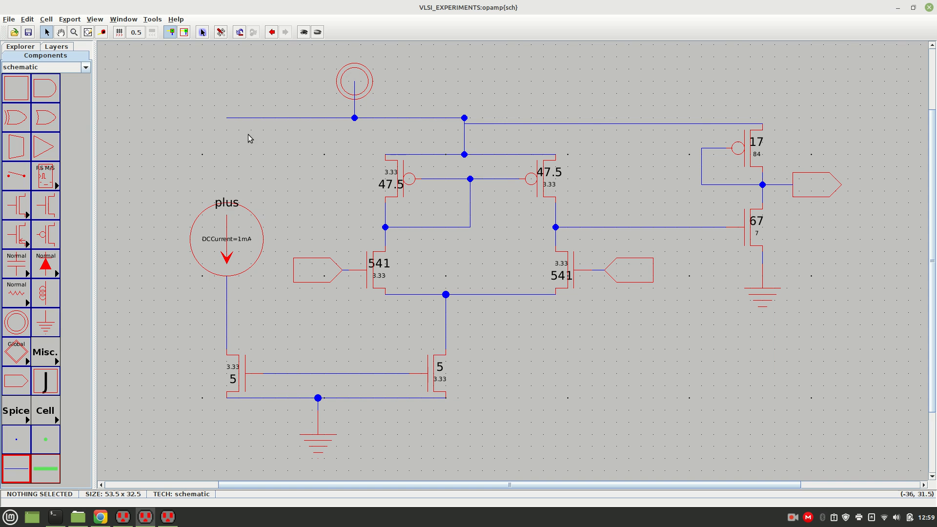
click(227, 204)
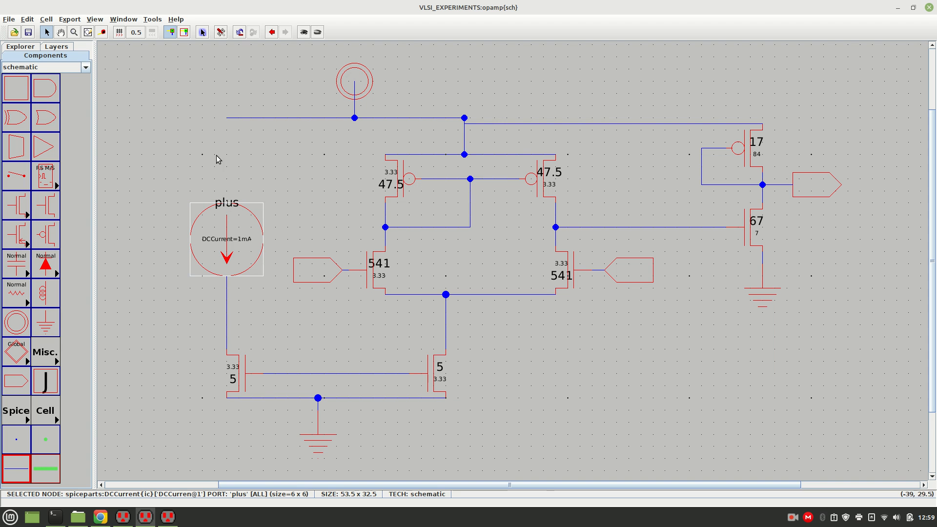
right_click(226, 119)
click(273, 146)
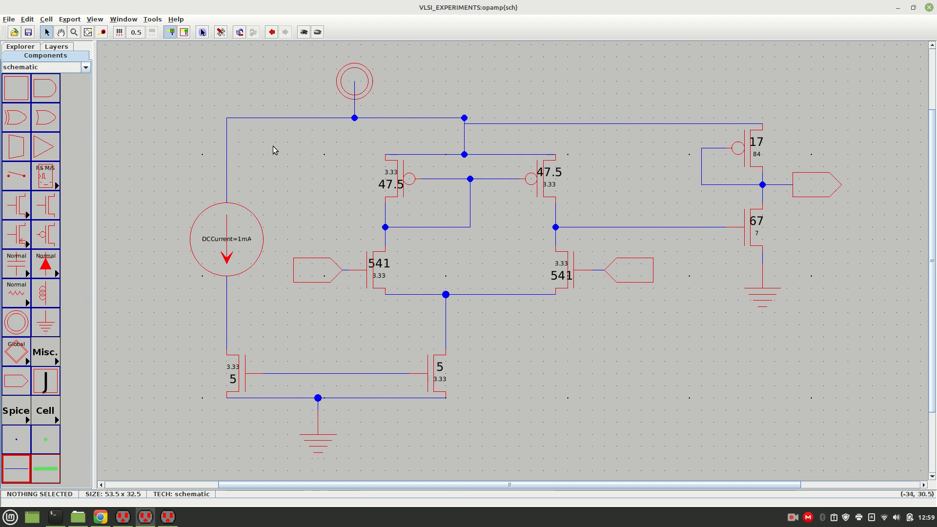
double_click(243, 242)
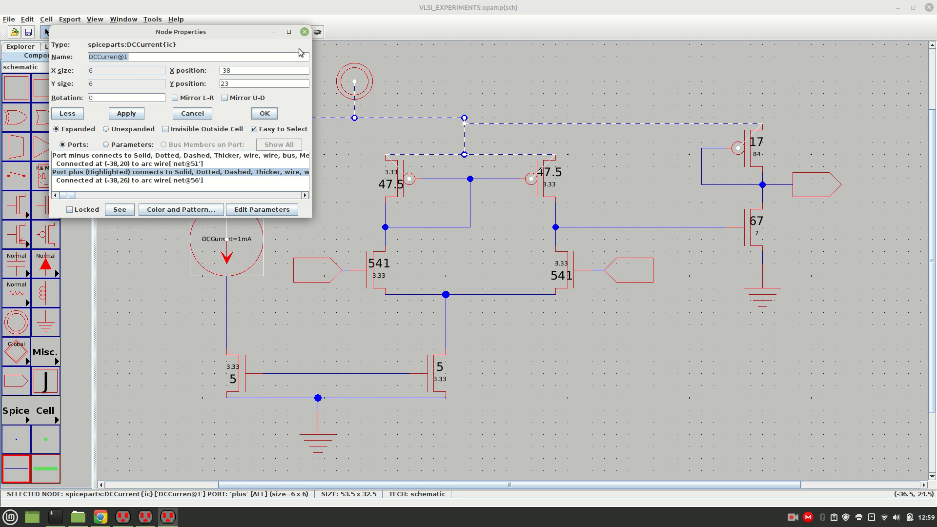
click(305, 31)
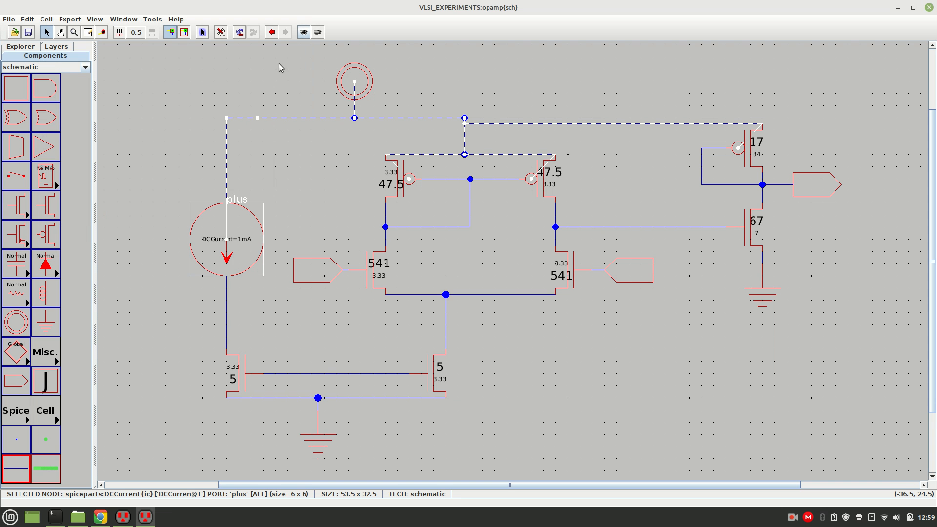
double_click(244, 242)
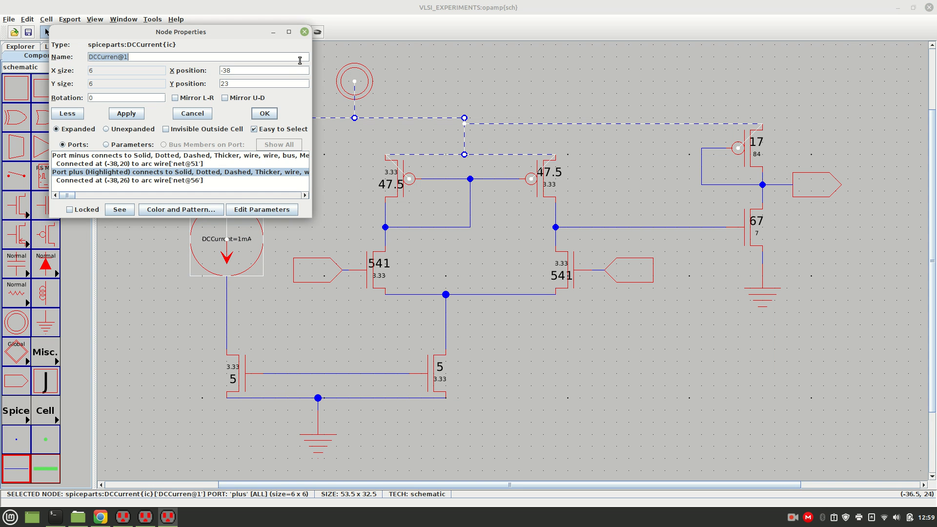
click(305, 31)
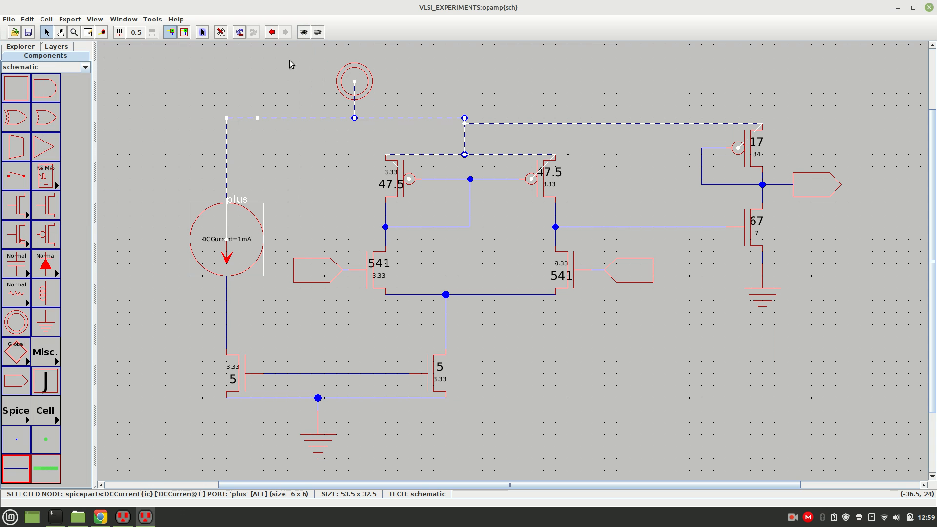
Set the DCCurrent parameter of the current source to 45uA.
click(247, 243)
double_click(246, 240)
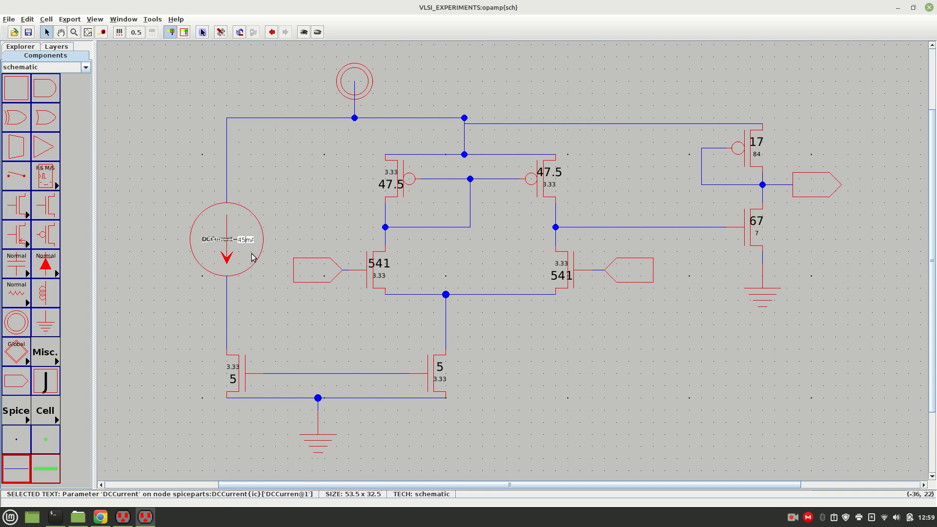
text(45)
key(Delete)
key(Return)
click(305, 212)
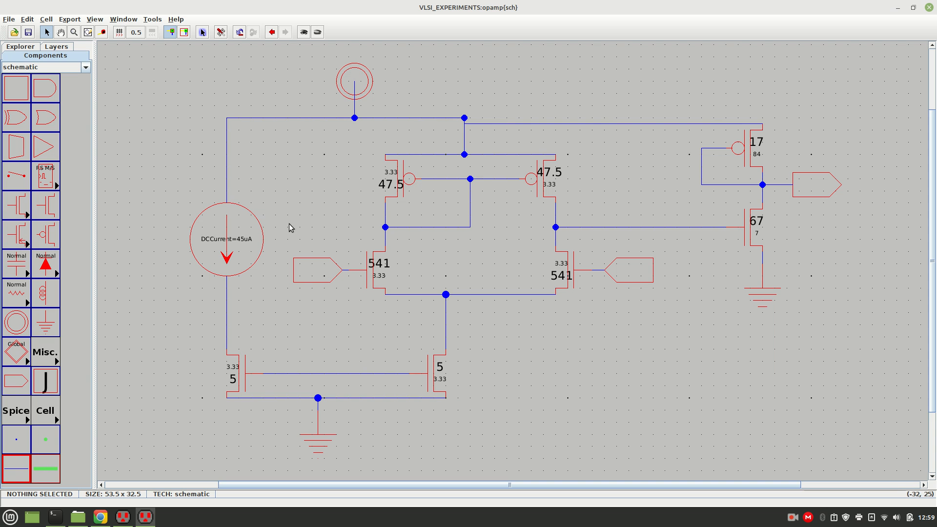
Diode-connect the lower-left nMOS by wiring a branch from its drain wire across and down to the shared gate line.
click(227, 320)
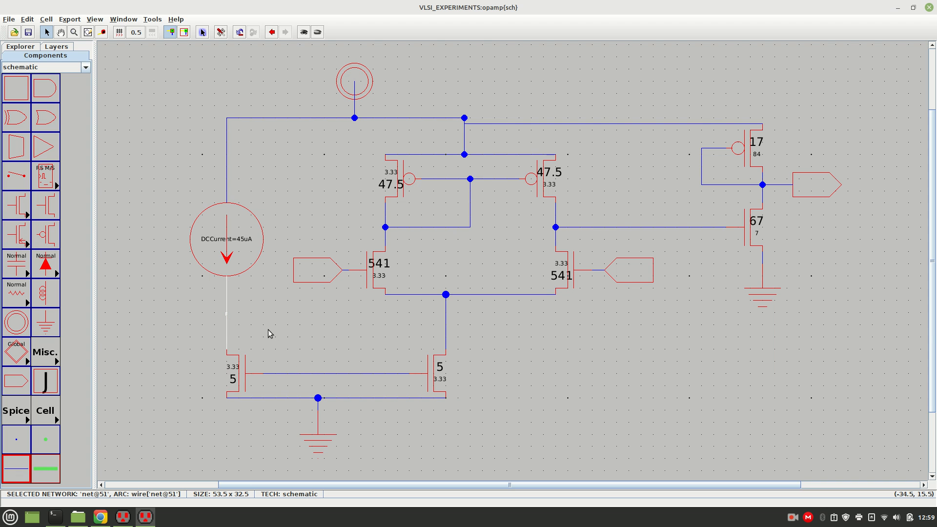
right_click(273, 326)
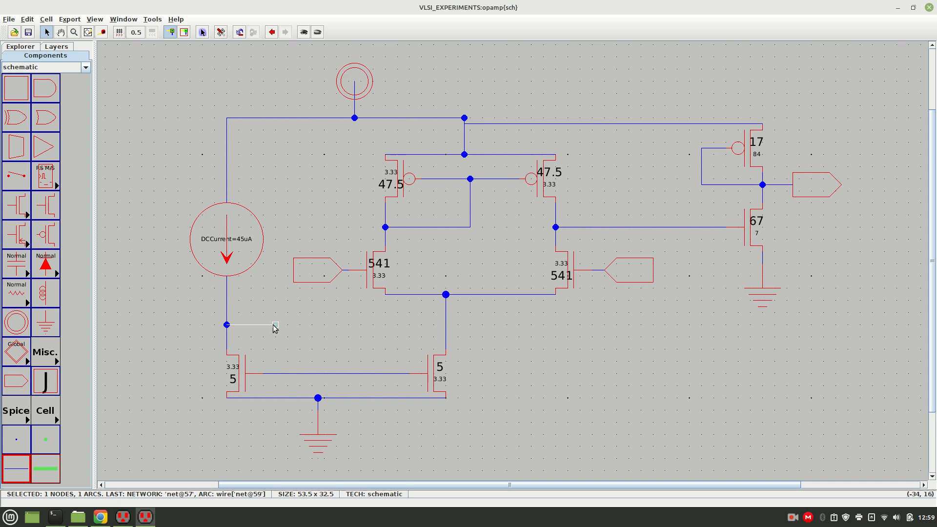
right_click(279, 373)
click(304, 338)
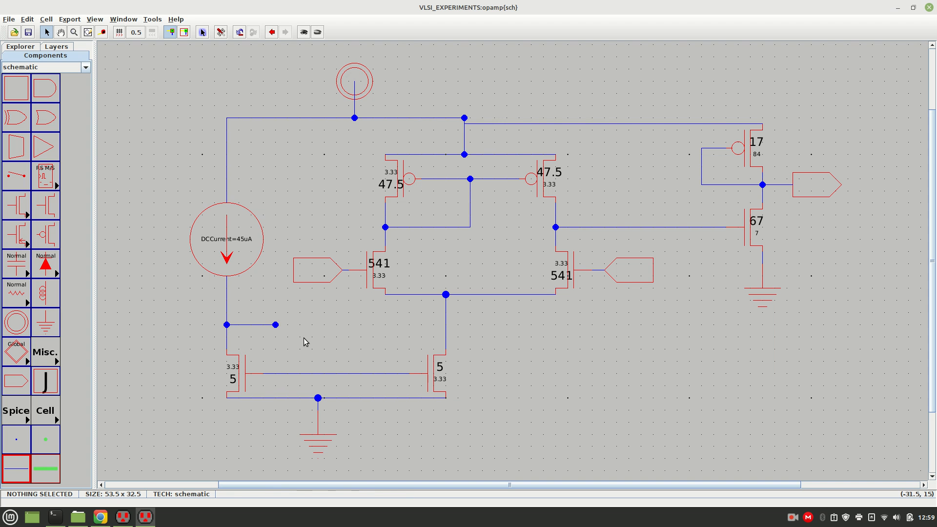
click(278, 325)
right_click(279, 373)
click(319, 358)
Check the rewired op-amp schematic with the hierarchical DRC.
click(153, 20)
mouse_move(170, 32)
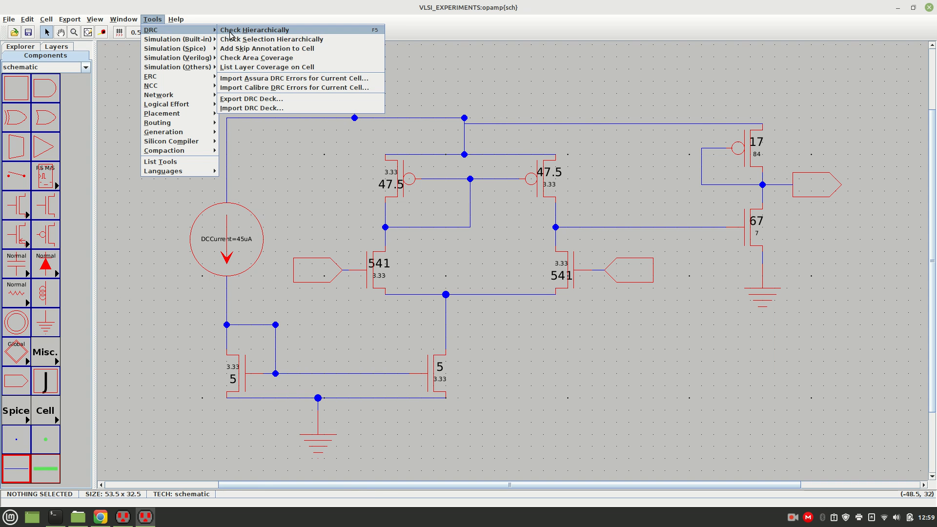
click(231, 31)
click(466, 270)
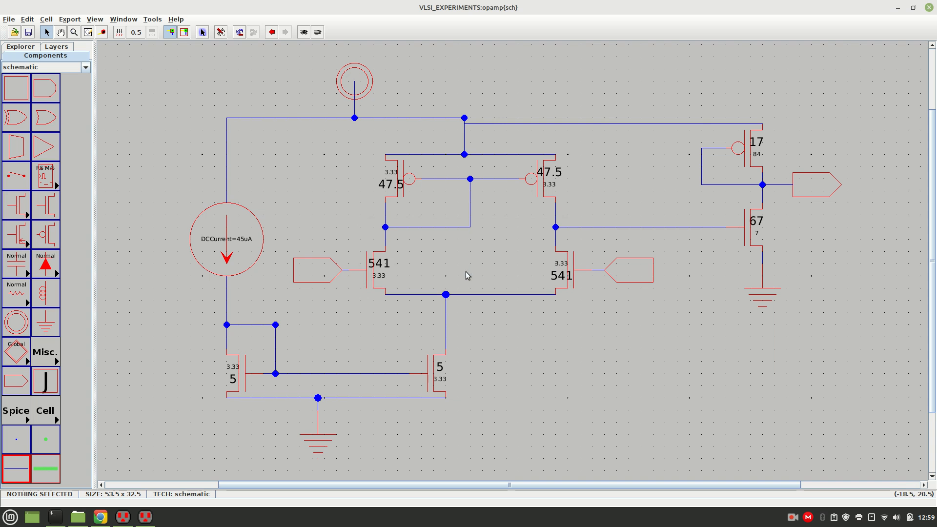
Locate the unnecessary pin on the supply rail from the schematic DRC error entry for opamp, and delete it.
click(21, 47)
click(6, 175)
click(17, 184)
click(23, 192)
click(47, 201)
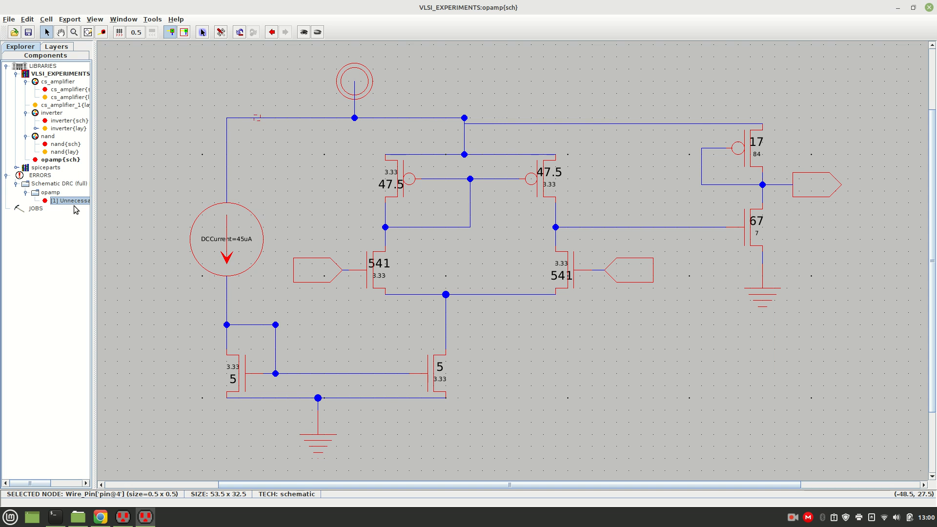
key(Delete)
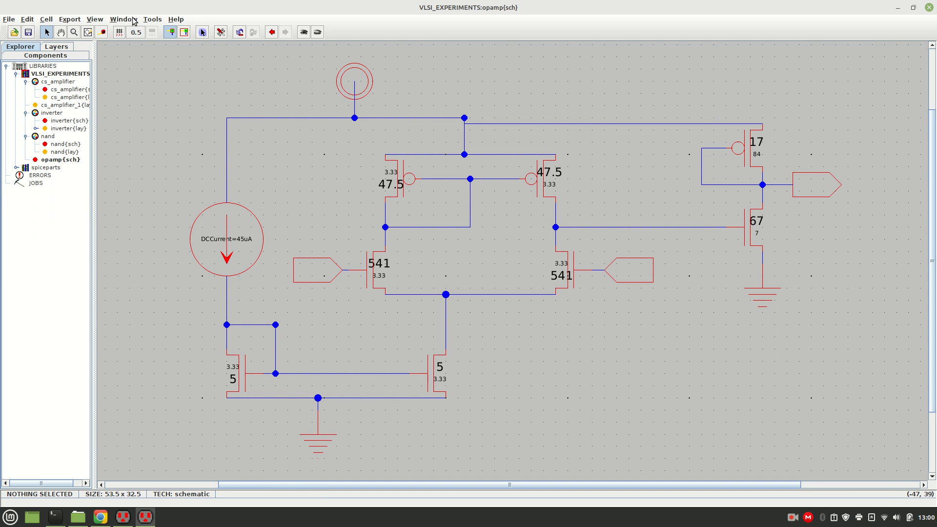
Rerun the hierarchical DRC on the schematic with the extra rail pin removed.
click(152, 19)
mouse_move(161, 30)
click(230, 32)
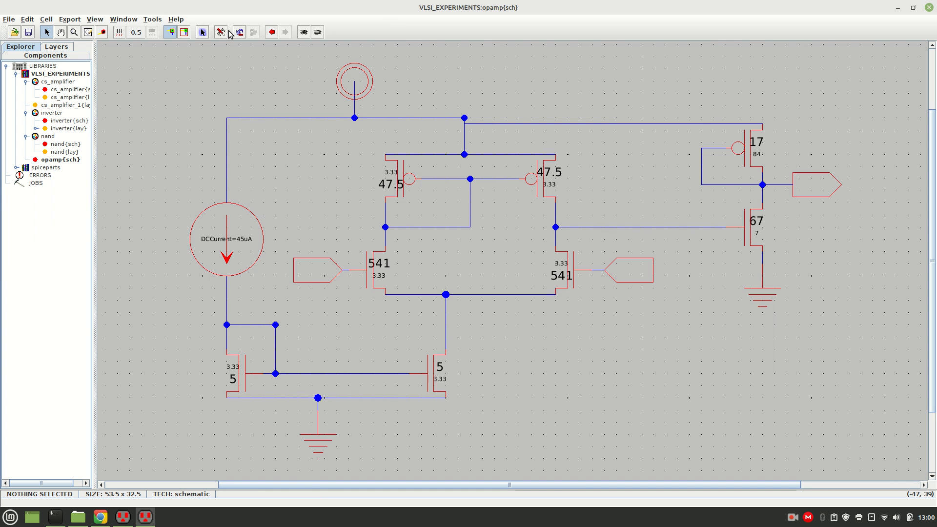
click(159, 21)
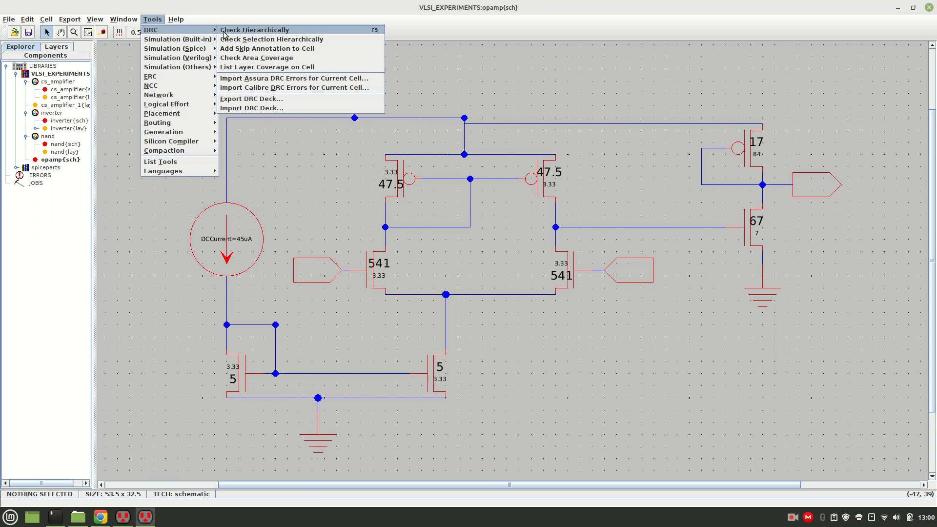
click(223, 31)
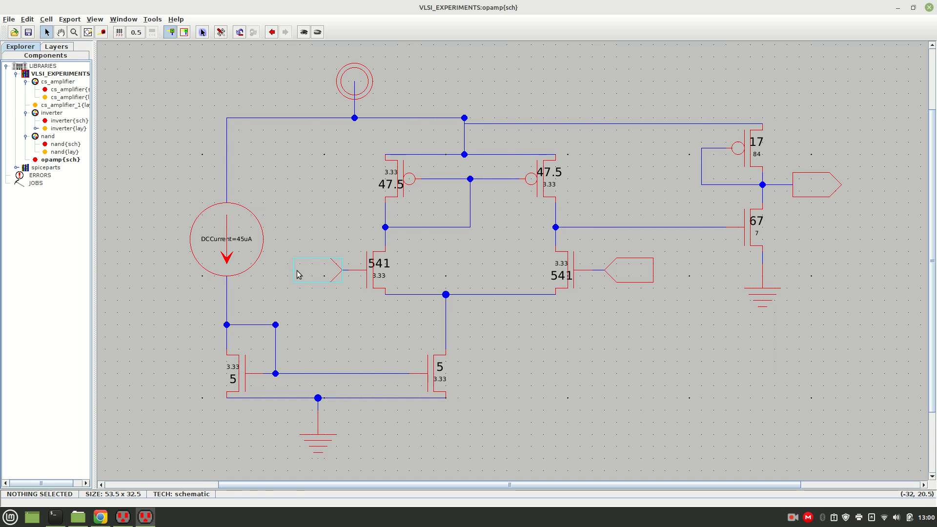
Create an export named vin1 with the input characteristic on the off-page connector of the left differential-pair nMOS.
click(313, 274)
key(ctrl+e)
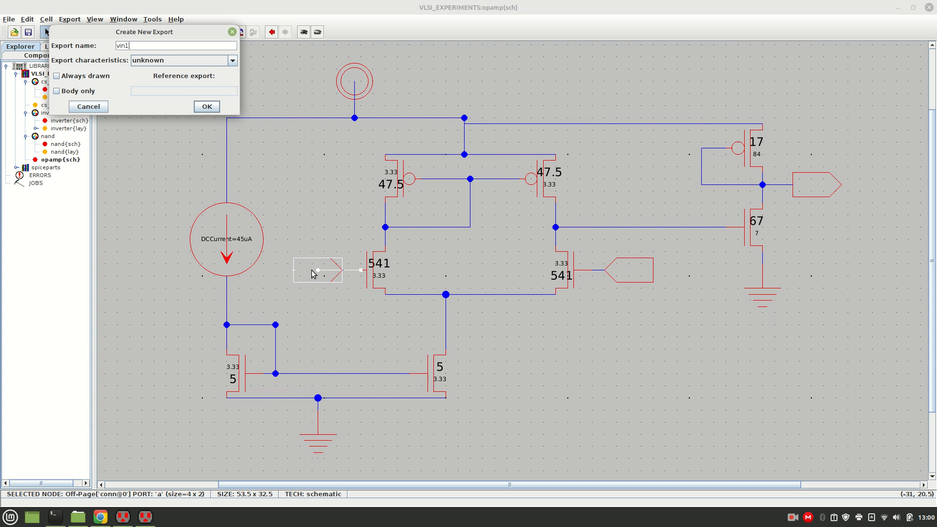
click(236, 60)
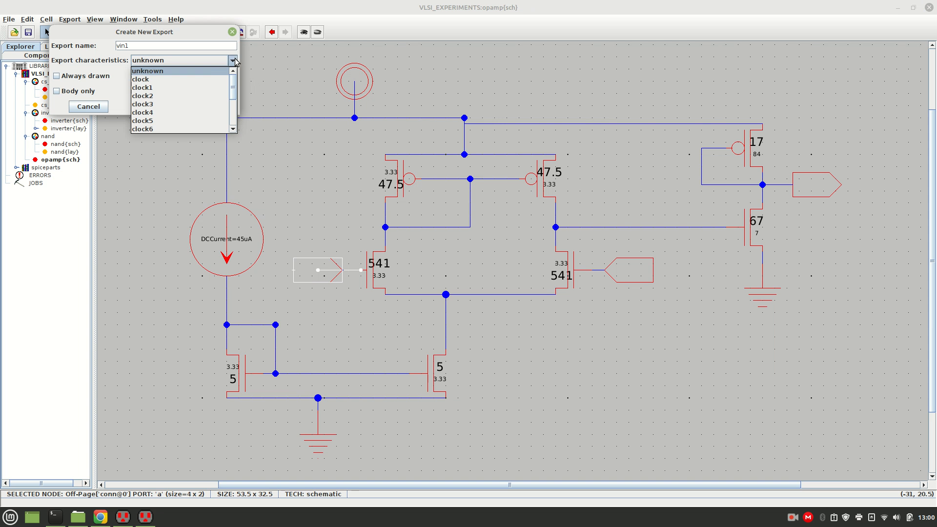
scroll(235, 106, down, 1)
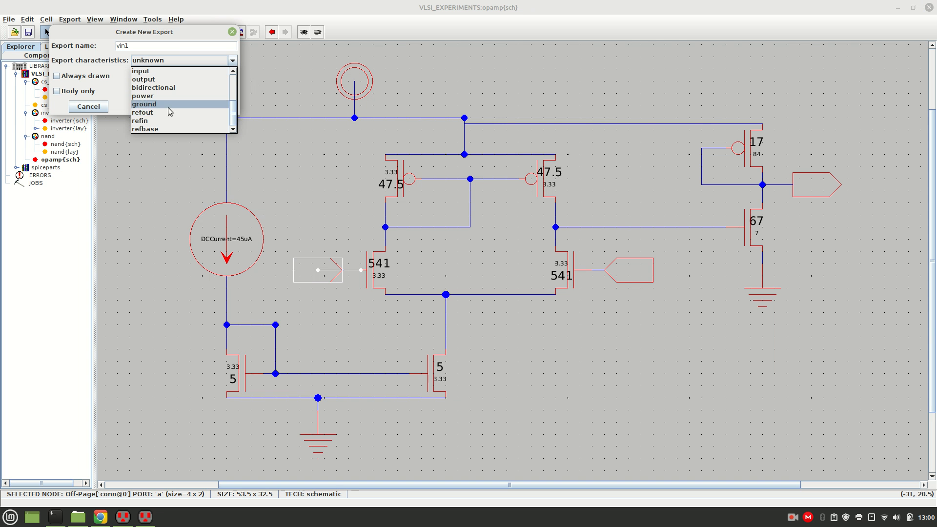
click(169, 72)
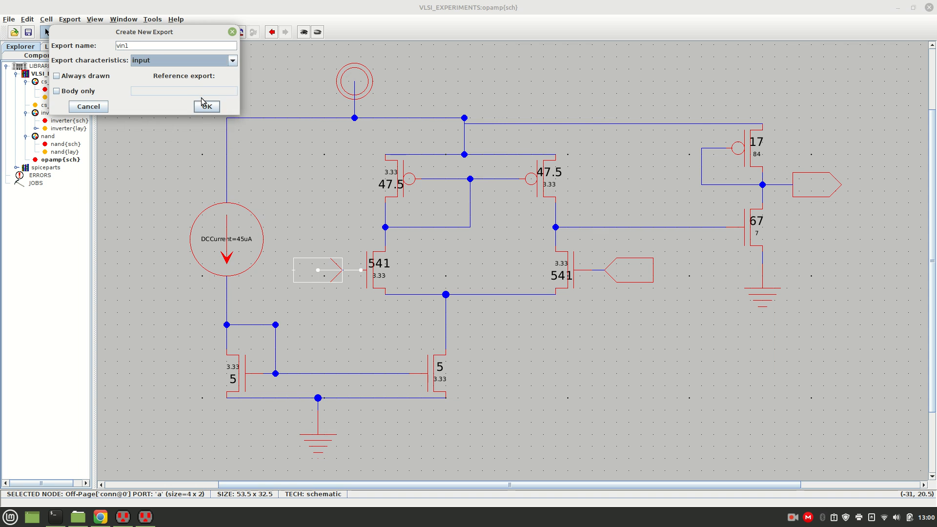
click(205, 104)
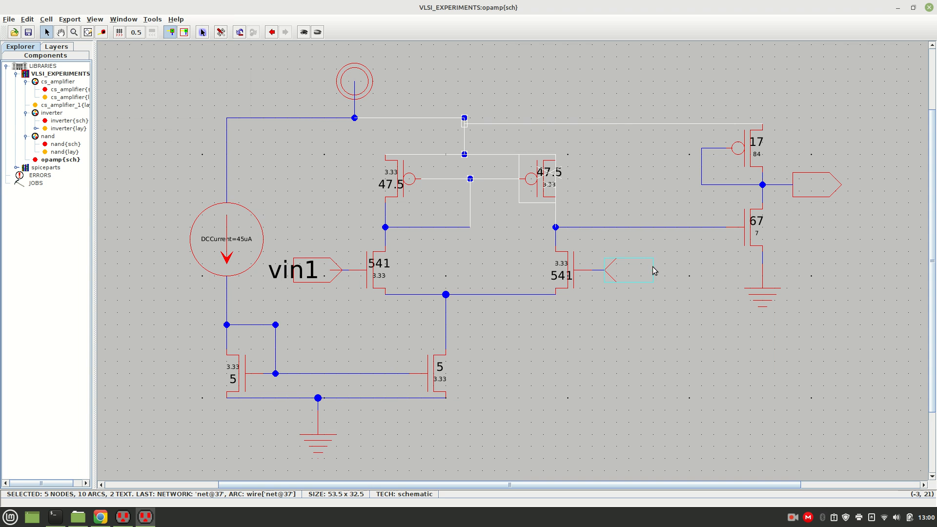
Create an export named vin2 with the input characteristic on the off-page connector of the right differential-pair nMOS.
click(626, 268)
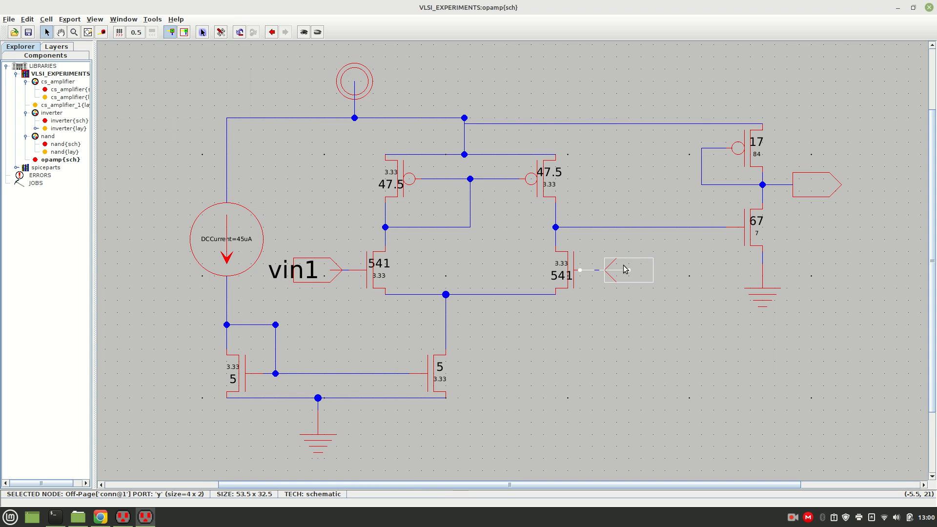
key(ctrl+e)
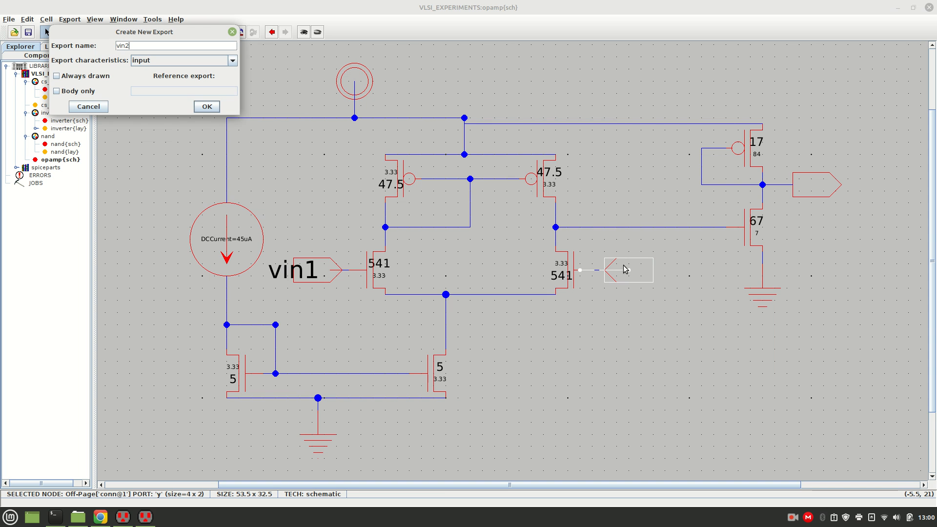
key(Return)
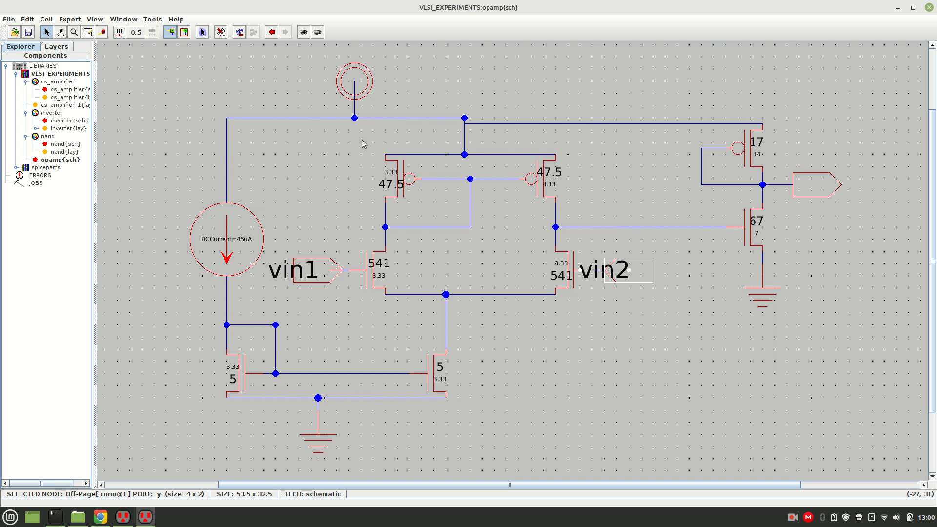
Create an export named vout with the output characteristic on the off-page connector of the output stage.
click(811, 190)
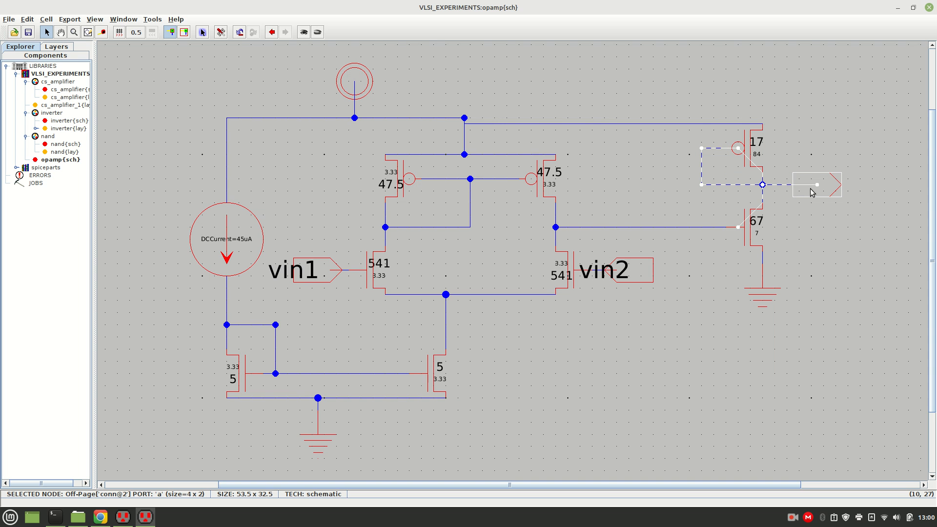
key(ctrl+e)
text(vout)
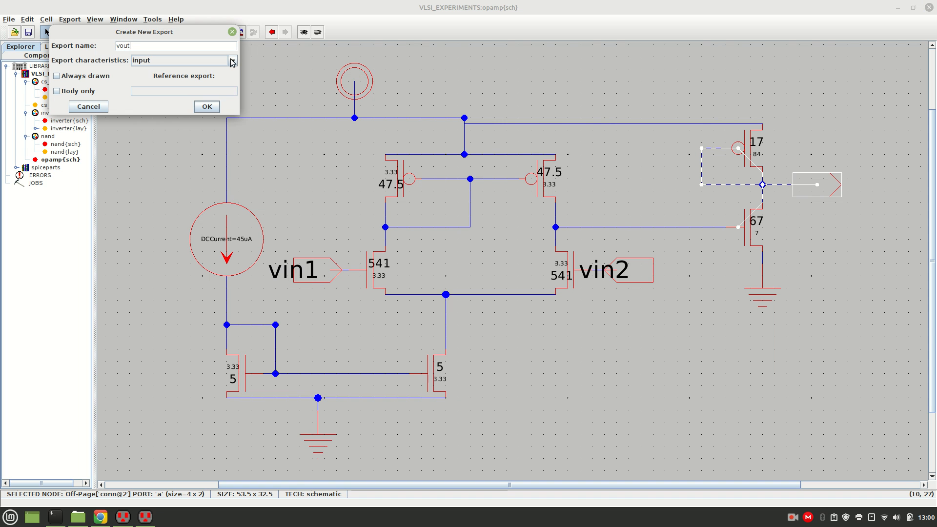
click(203, 61)
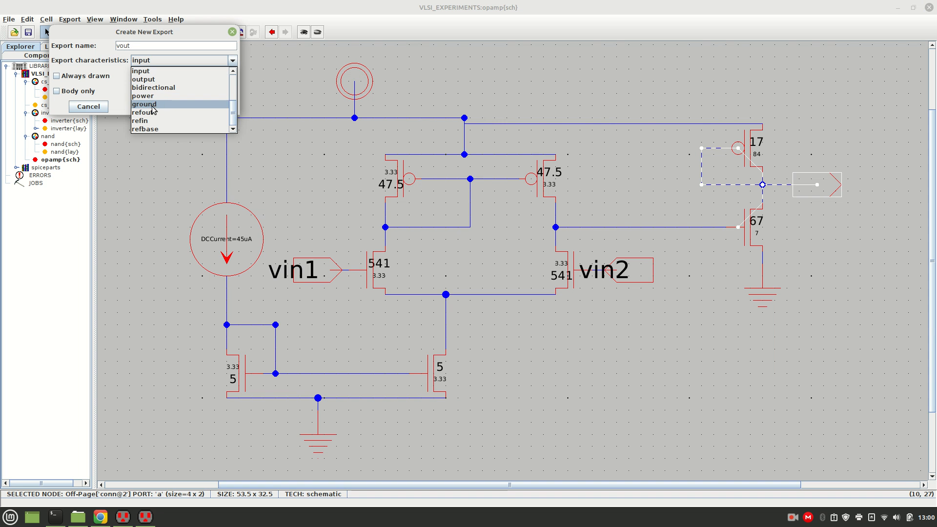
click(150, 80)
click(206, 104)
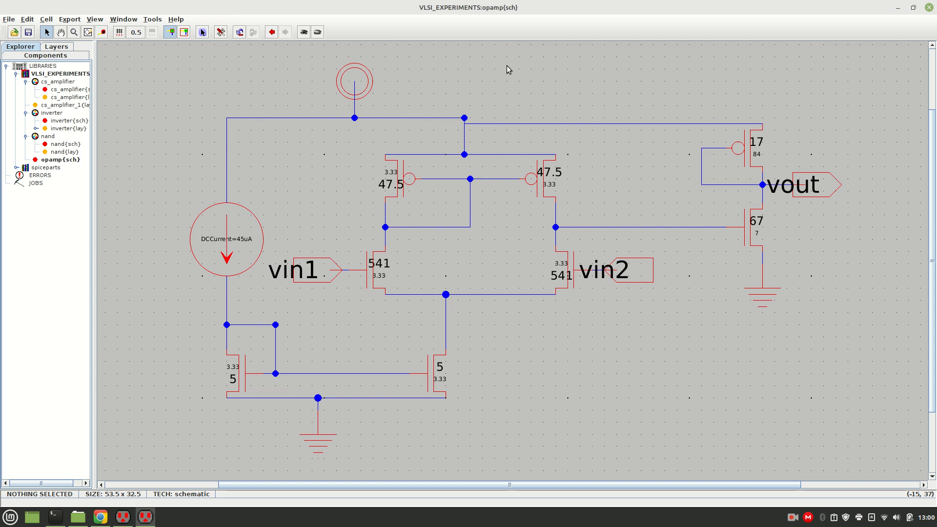
Delete the ground symbol under the nMOS current mirror and place an off-page connector below the mirror's source rail.
click(320, 448)
key(Delete)
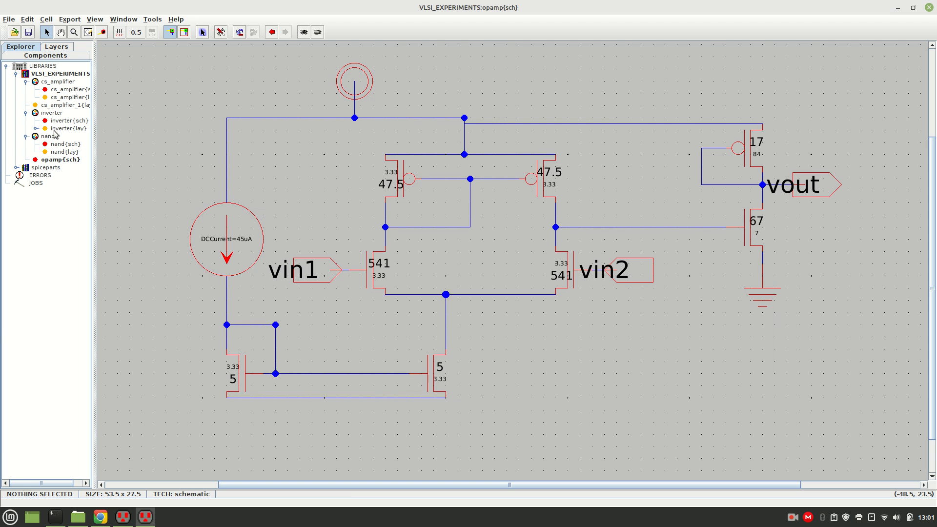
click(23, 56)
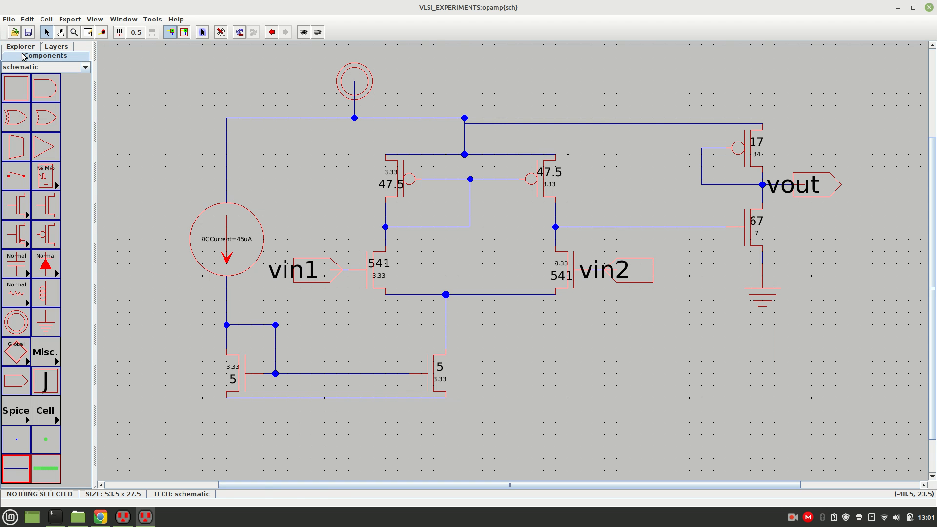
click(20, 388)
click(282, 428)
click(305, 430)
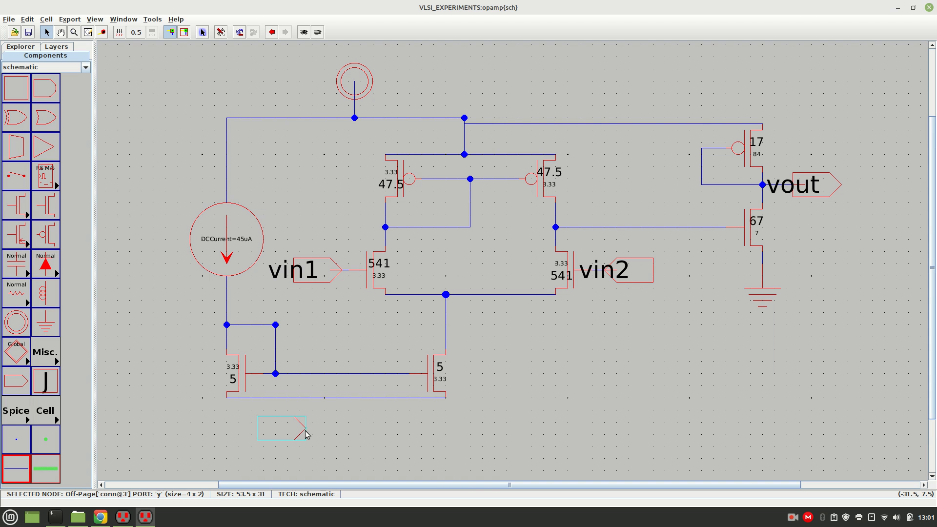
right_click(333, 398)
click(359, 440)
key(ctrl+z)
Wire the new off-page connector's tip across and up to the source rail of the nMOS current mirror.
click(305, 431)
right_click(325, 429)
click(327, 436)
click(323, 429)
right_click(322, 398)
click(365, 442)
Create an export named vss with the input characteristic on the off-page connector below the current mirror.
click(288, 432)
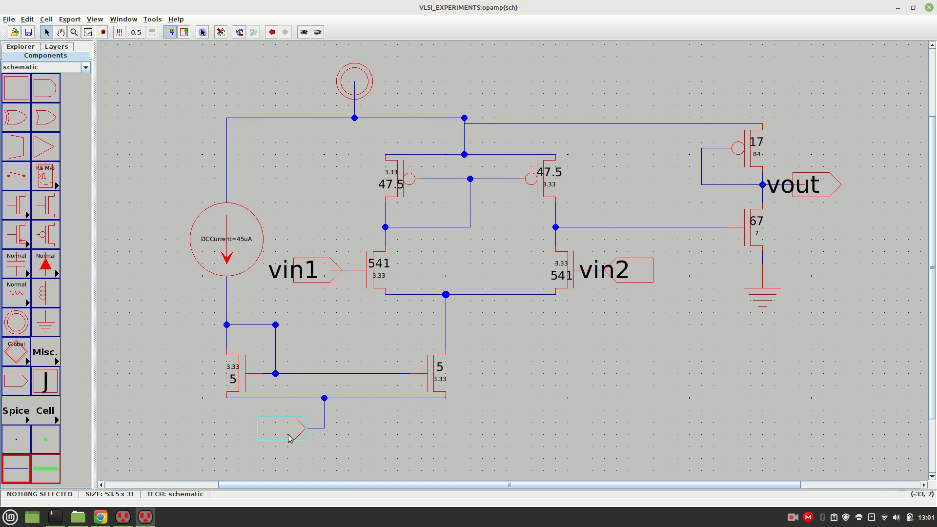
key(ctrl+e)
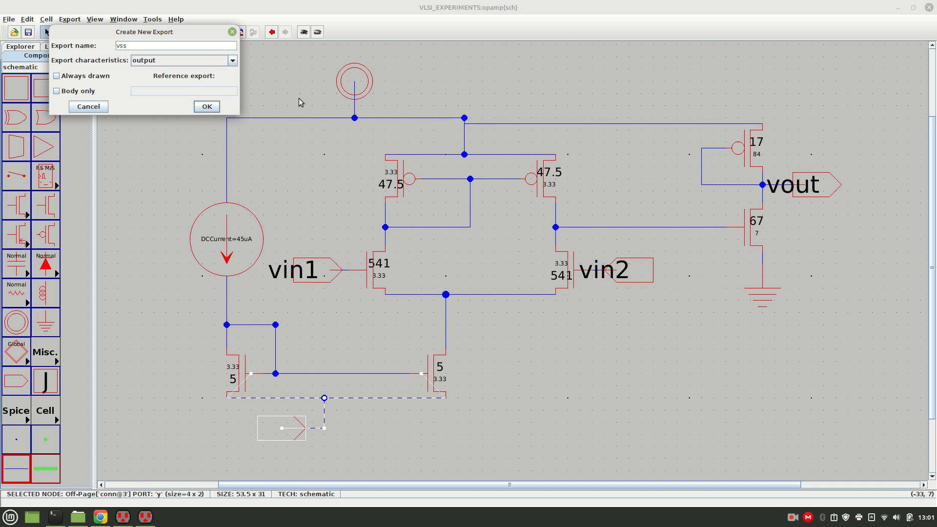
text(vss)
click(233, 60)
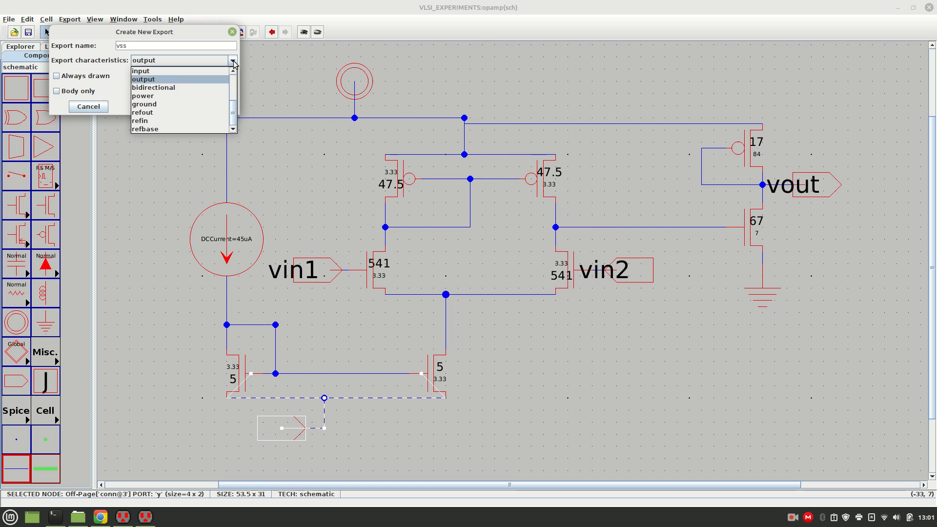
click(158, 73)
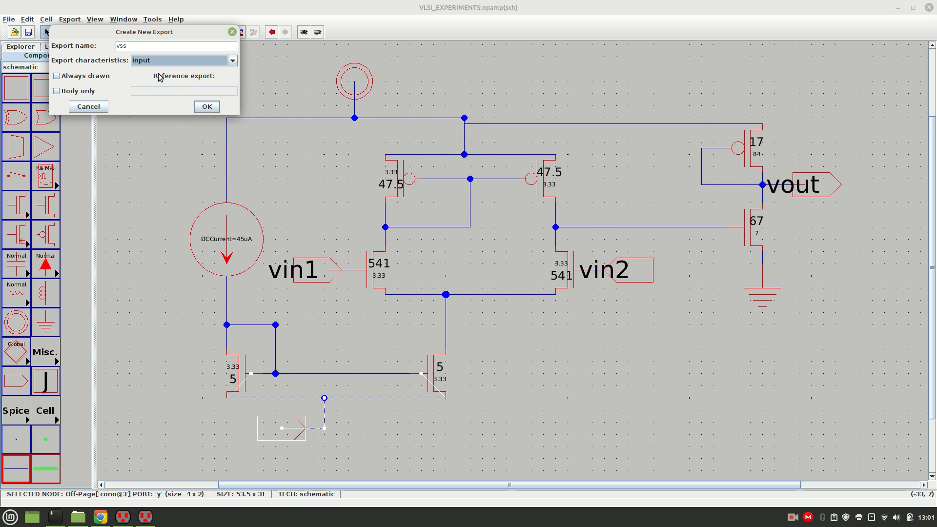
click(207, 107)
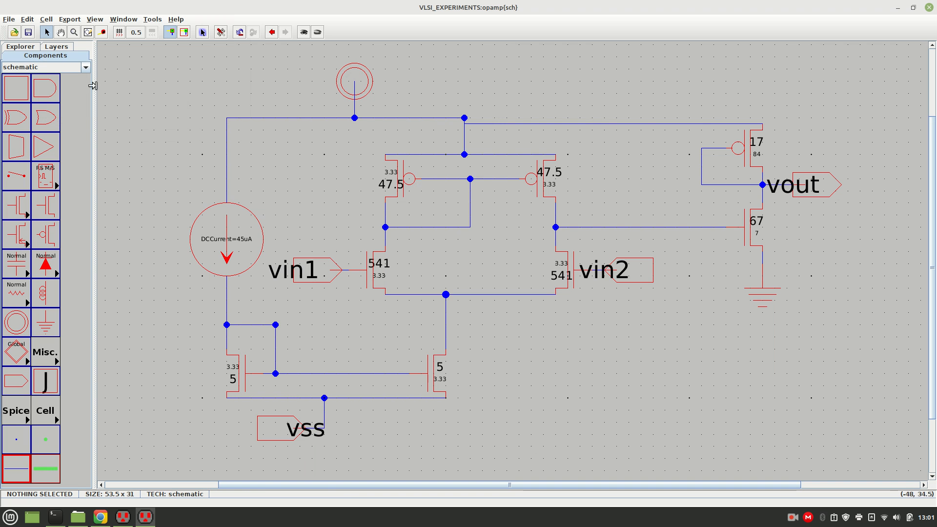
Run the hierarchical DRC on the op-amp schematic with the vss connector in place of the mirror's ground.
click(147, 21)
mouse_move(156, 27)
click(229, 34)
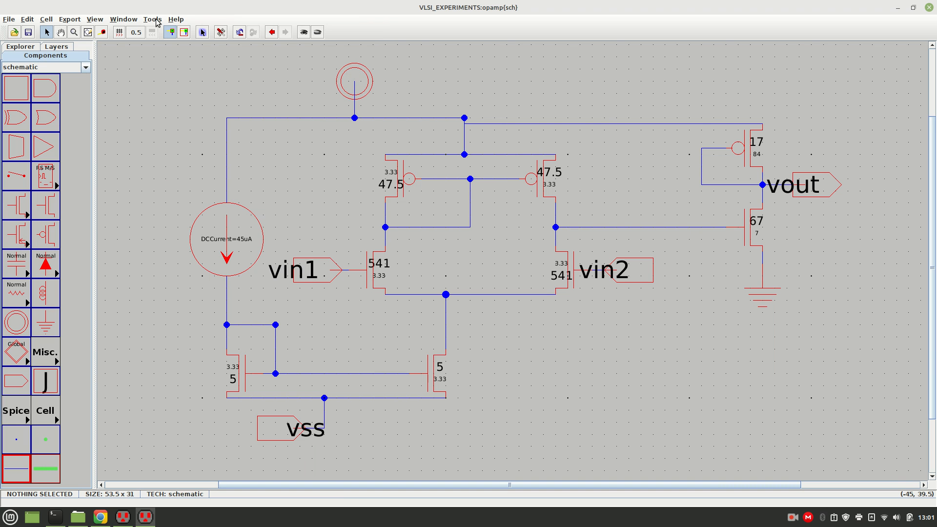
click(156, 20)
mouse_move(215, 32)
click(225, 31)
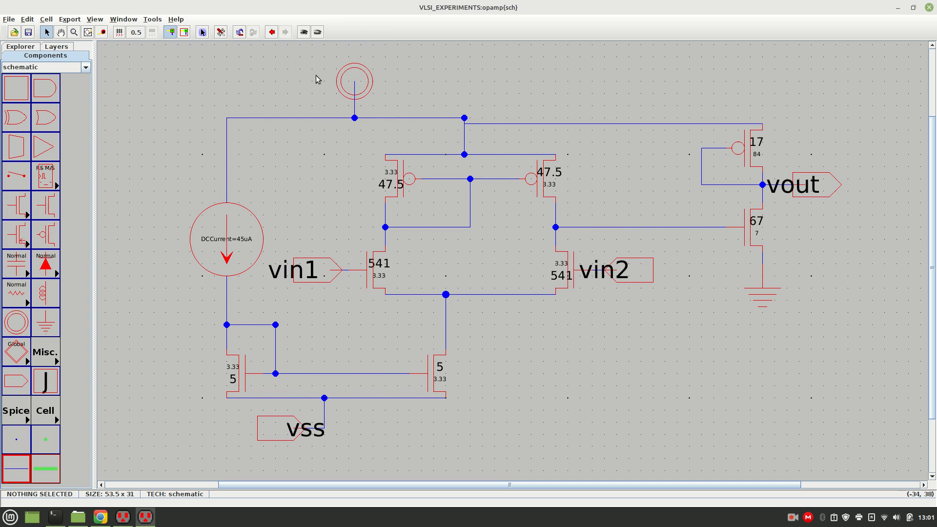
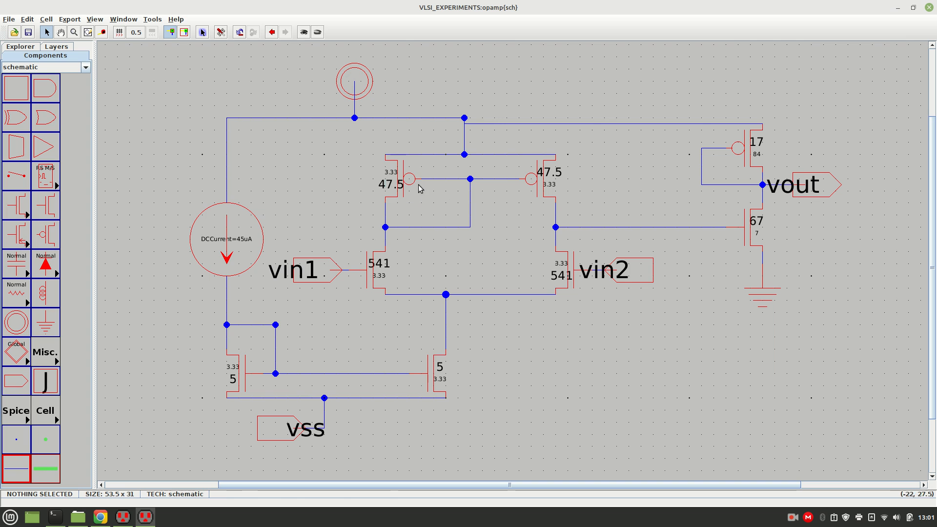
Attach a SPICE model to the left 47.5/3.33 pMOS load transistor and move its label clear to the upper left.
click(404, 179)
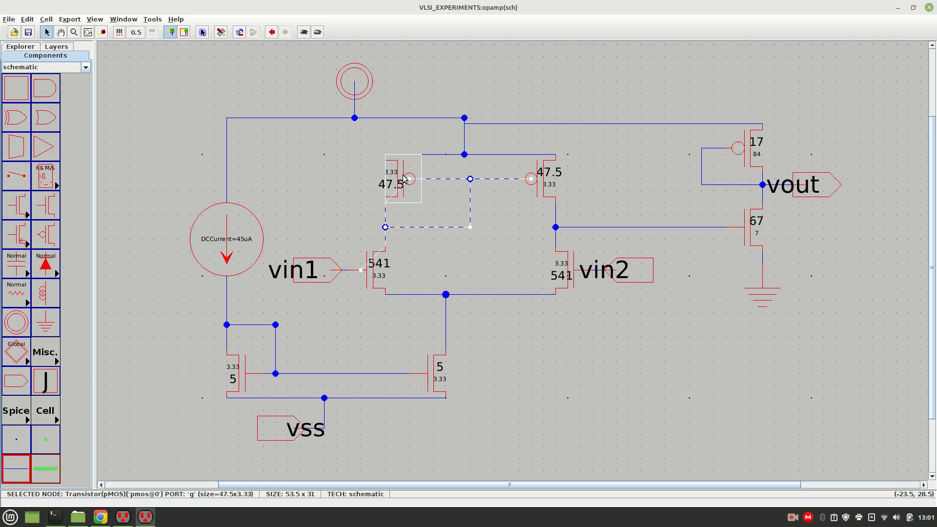
key(ctrl+e)
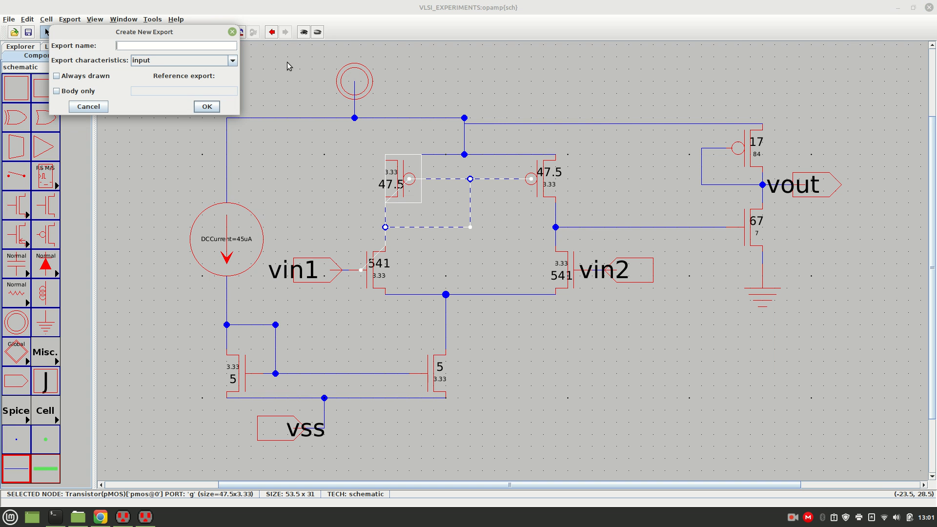
click(232, 31)
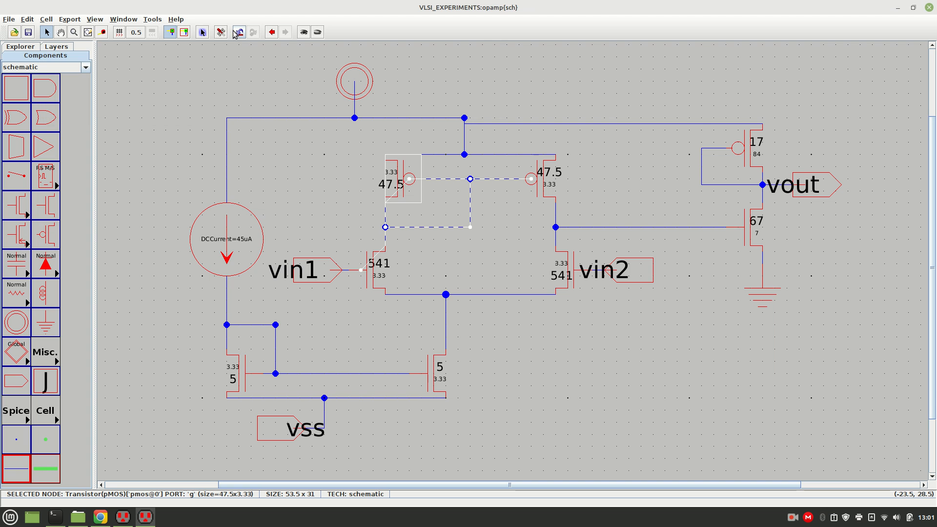
click(153, 19)
mouse_move(168, 50)
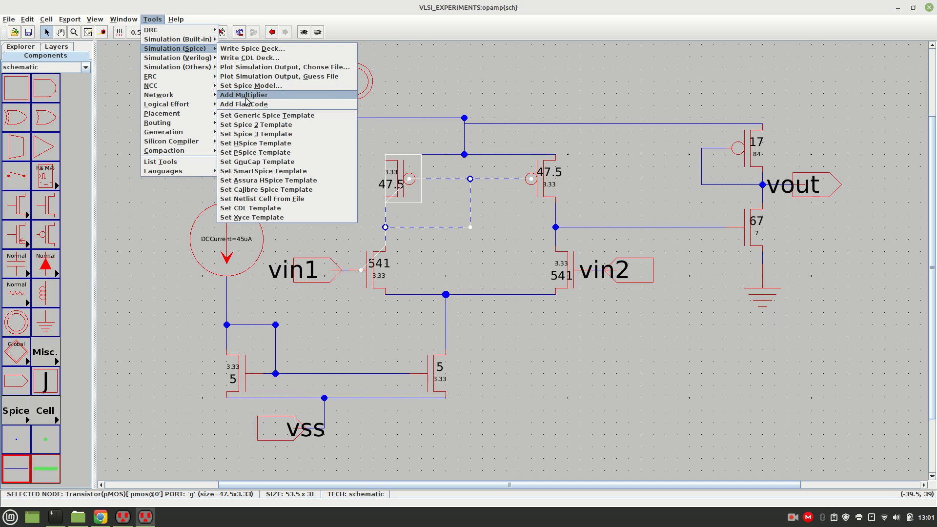
click(245, 86)
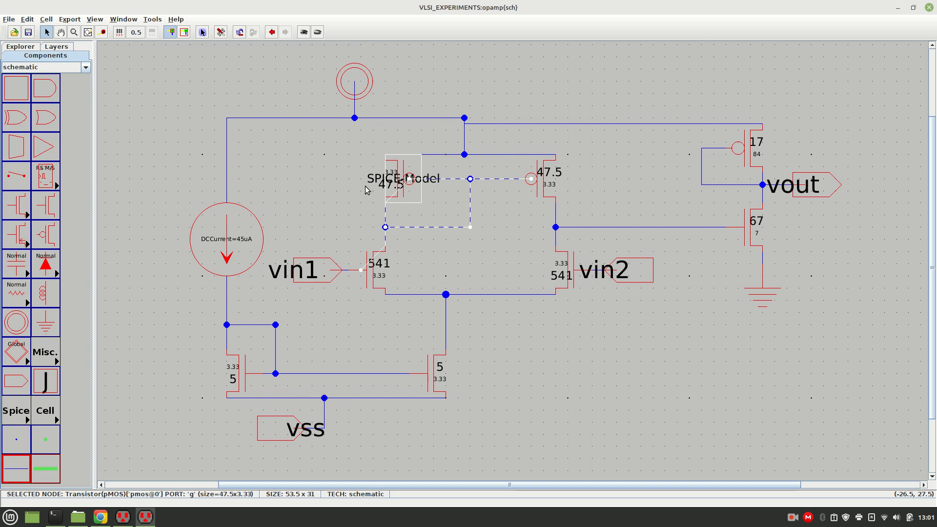
drag(372, 186, 308, 166)
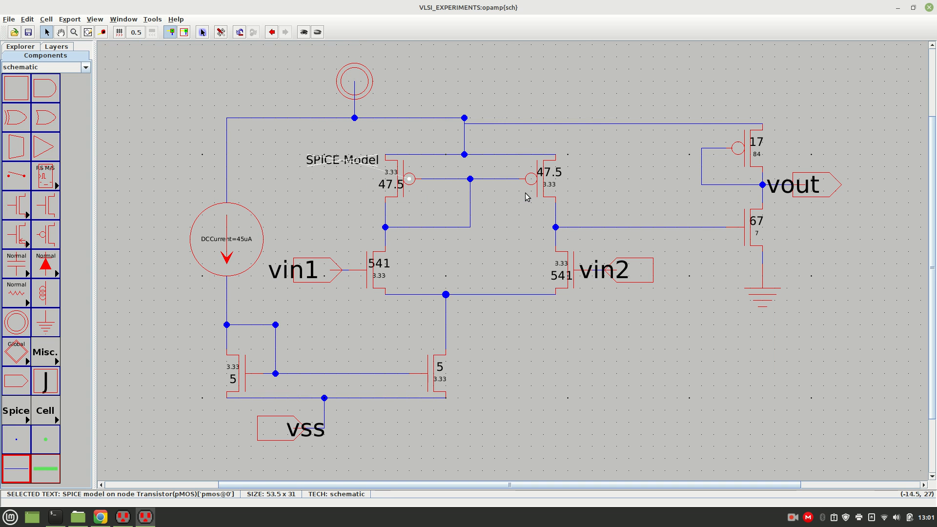
Attach a SPICE model to the right 47.5/3.33 pMOS load transistor and move its label up beside the transistor.
click(543, 184)
click(550, 85)
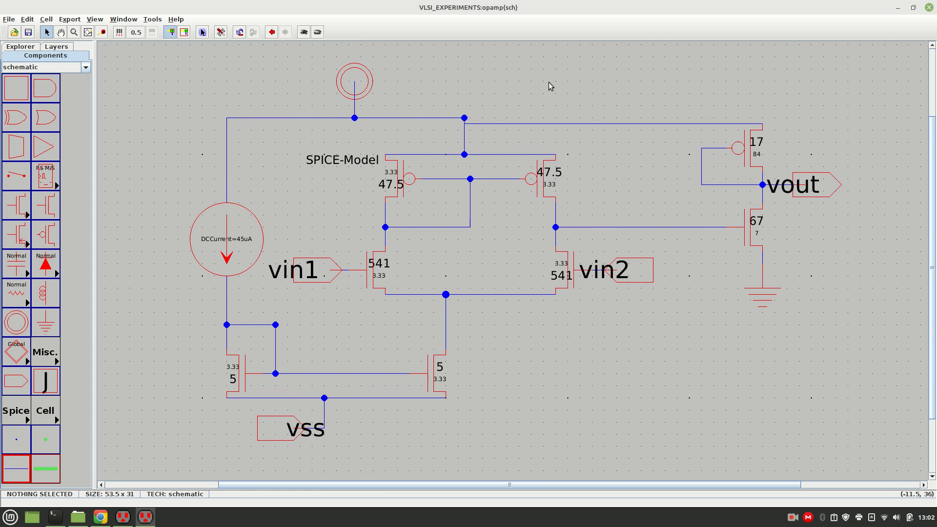
click(545, 183)
click(593, 177)
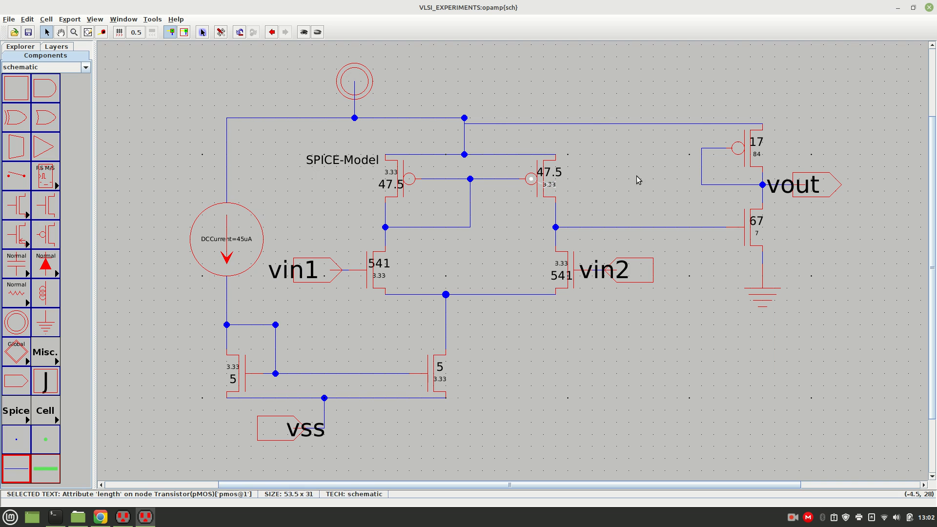
click(533, 179)
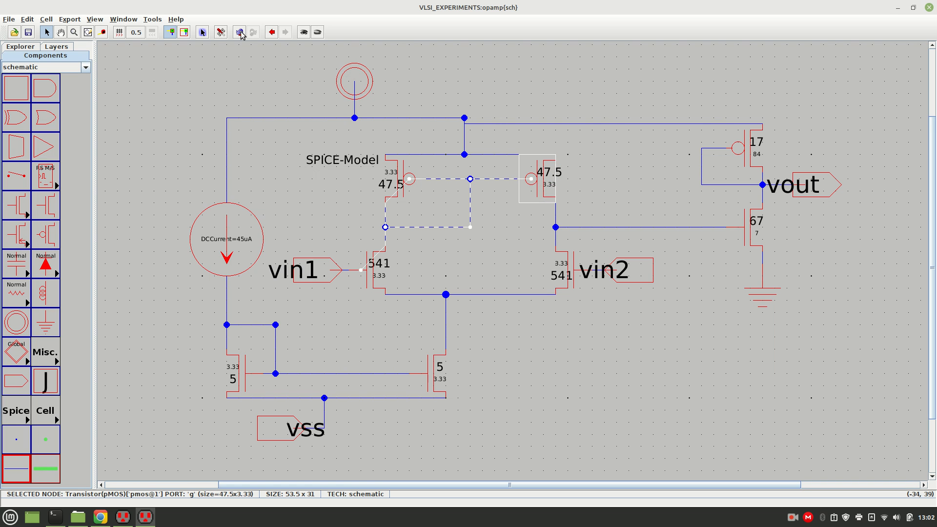
click(157, 19)
mouse_move(167, 67)
mouse_move(171, 48)
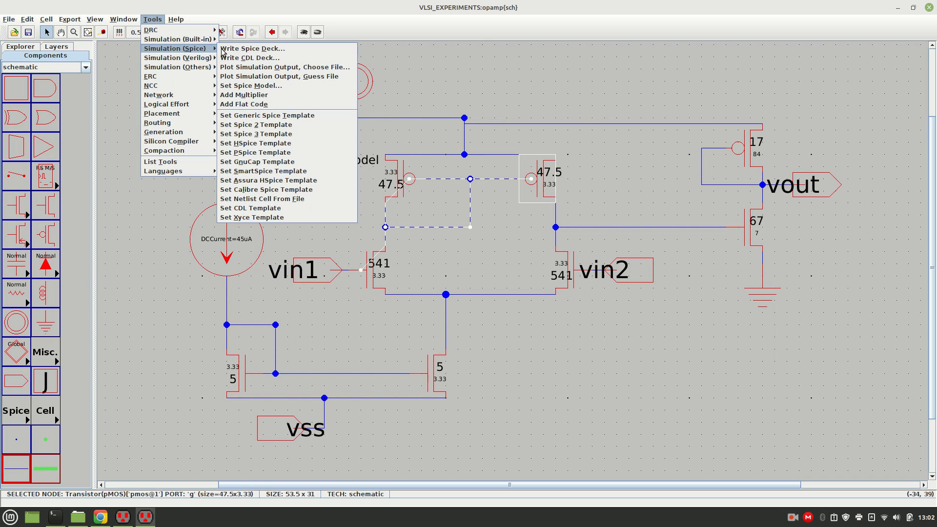
click(257, 86)
click(577, 91)
drag(569, 181, 618, 160)
click(654, 174)
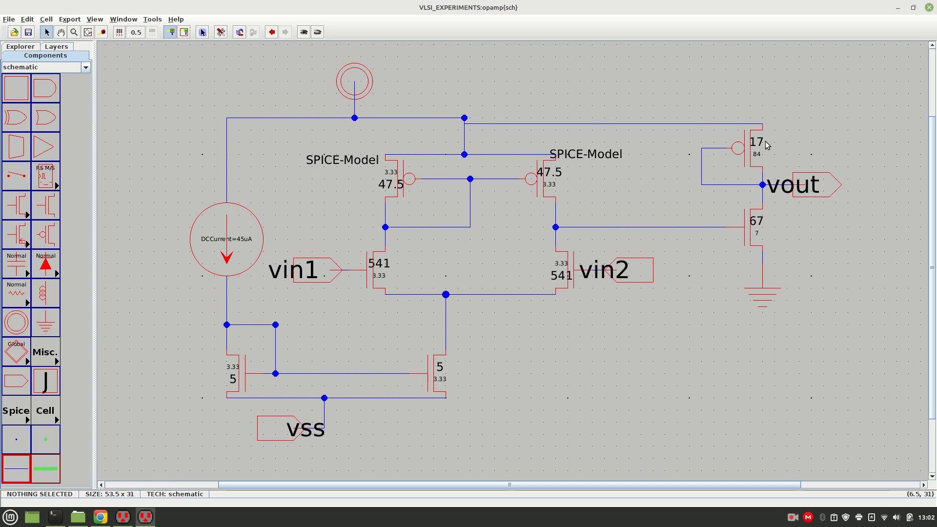
Attach a SPICE model to the output-stage pMOS transistor above vout.
click(748, 157)
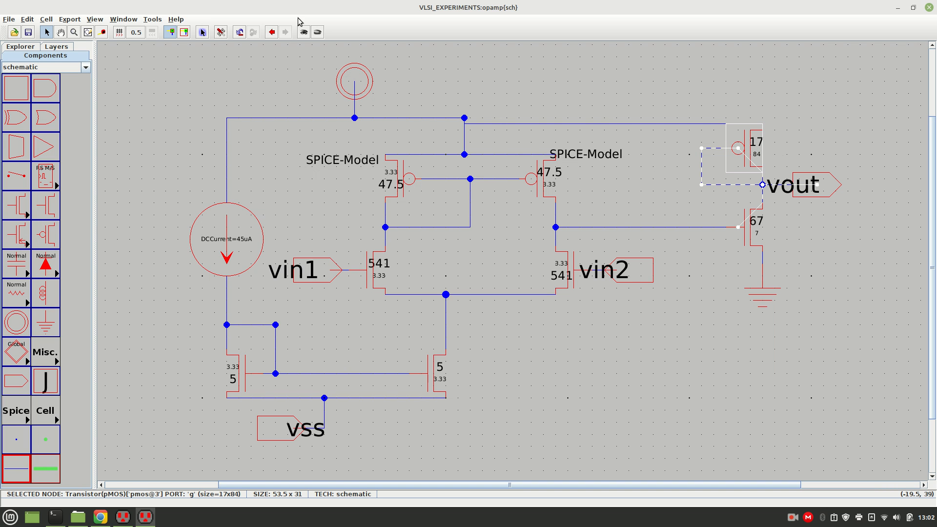
click(159, 21)
mouse_move(186, 58)
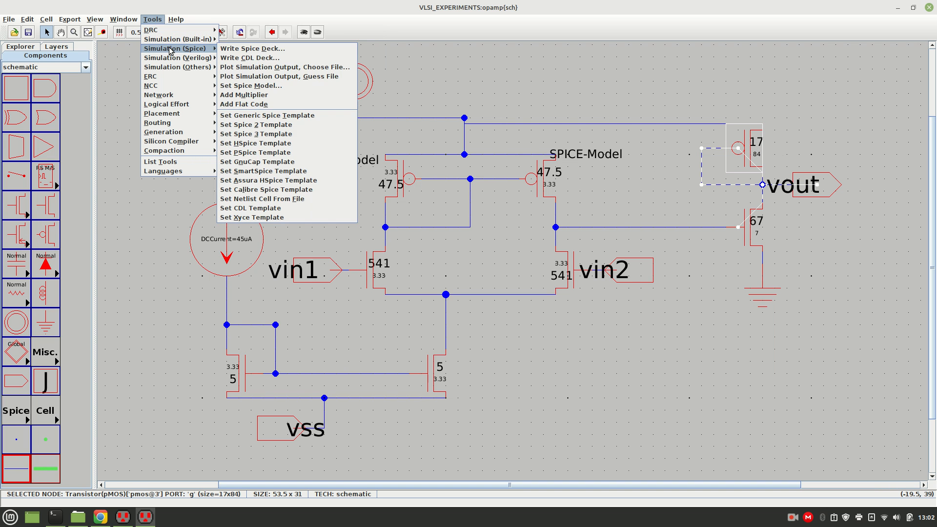
click(244, 87)
click(687, 197)
Attach a SPICE model to the output-stage nMOS transistor below vout.
click(749, 235)
click(151, 19)
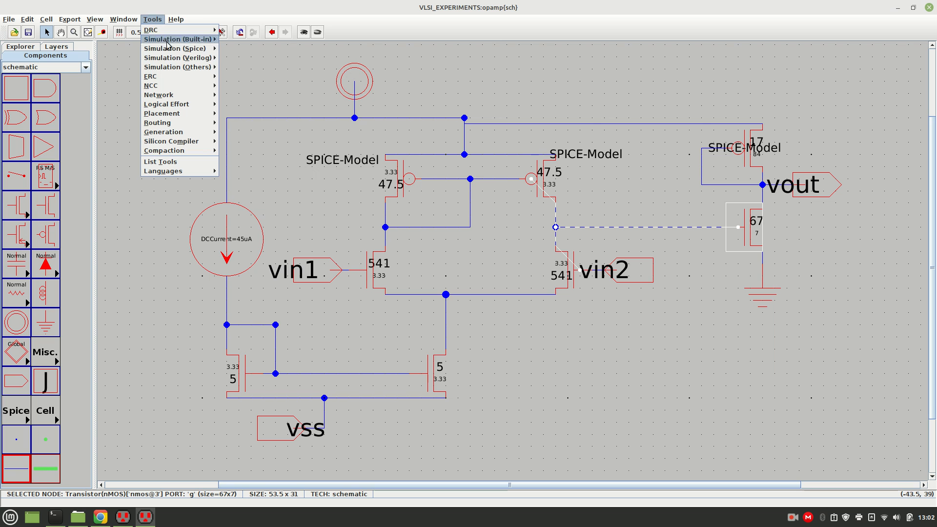
mouse_move(185, 57)
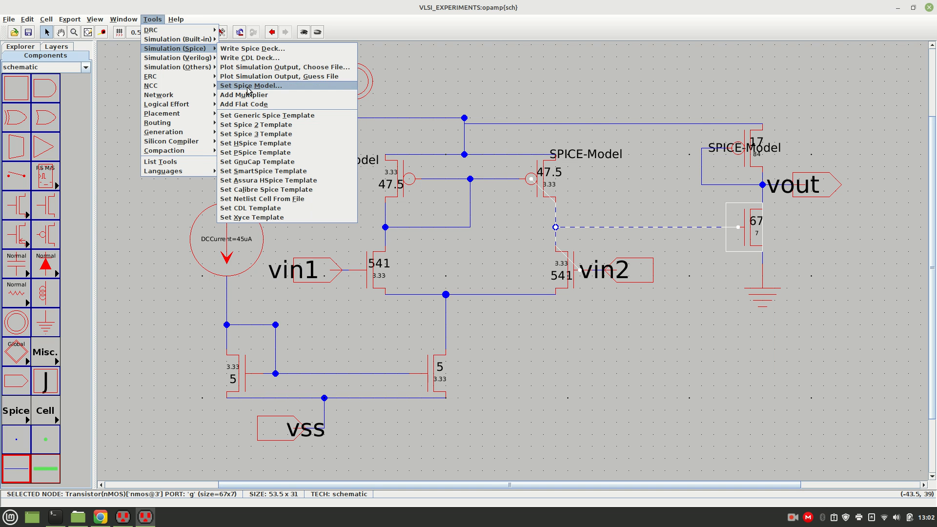
click(245, 87)
click(490, 89)
Attach a SPICE model to the nMOS input transistor driven by vin2.
click(568, 262)
click(152, 20)
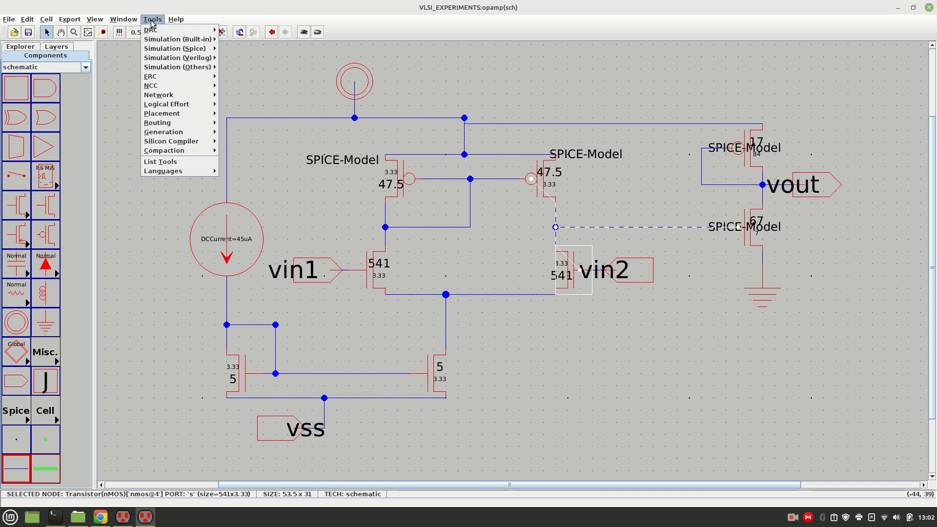
mouse_move(173, 51)
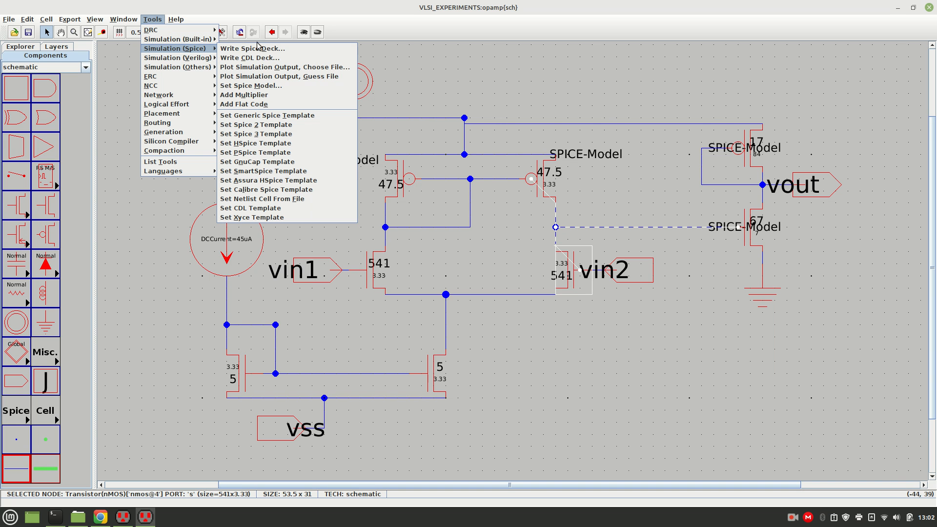
click(254, 86)
click(409, 81)
Attach a SPICE model to both transistors of the nMOS current mirror.
click(426, 369)
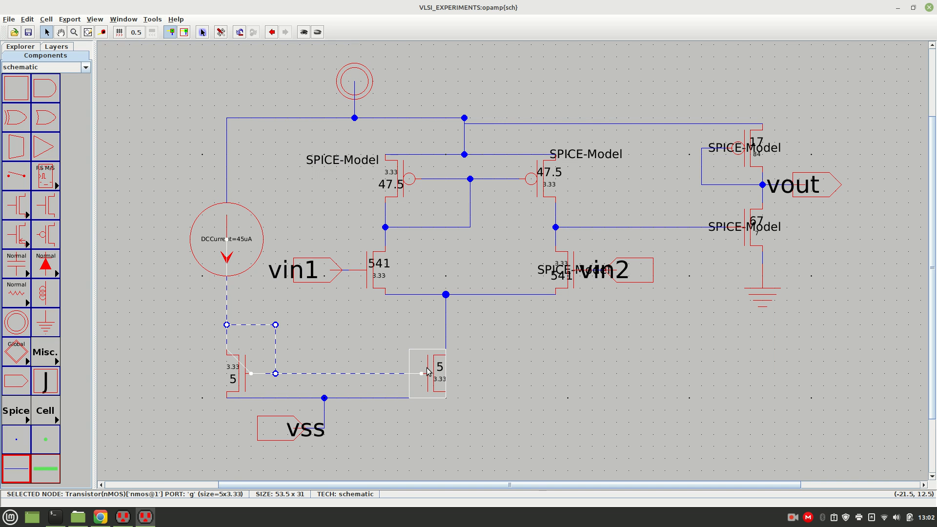
click(149, 20)
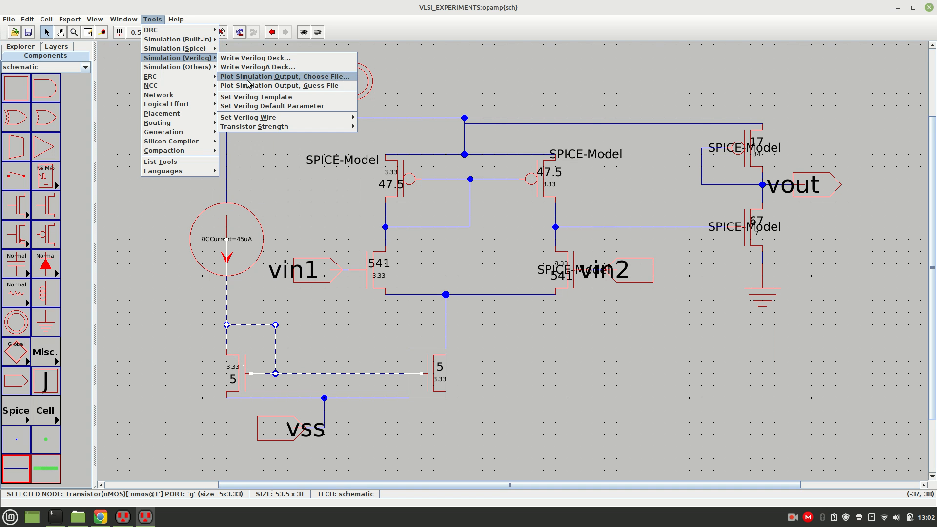
mouse_move(188, 49)
click(237, 86)
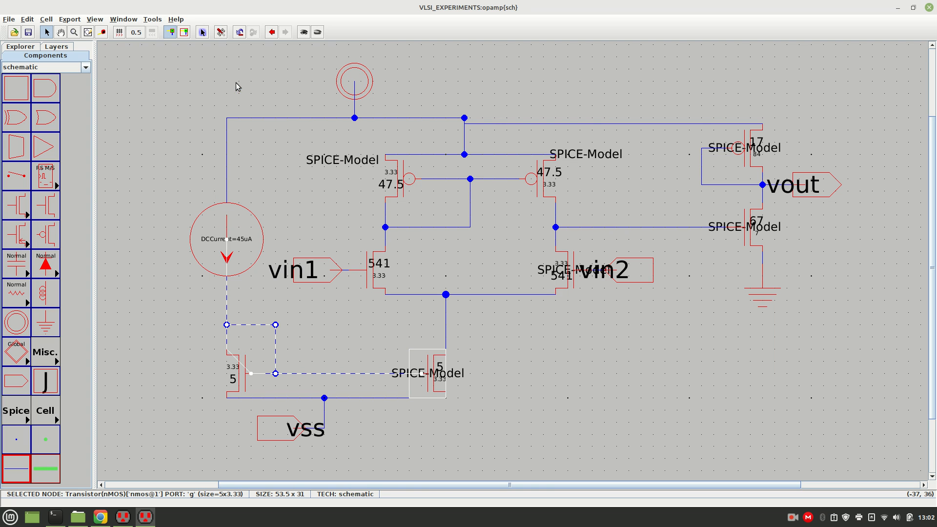
click(243, 373)
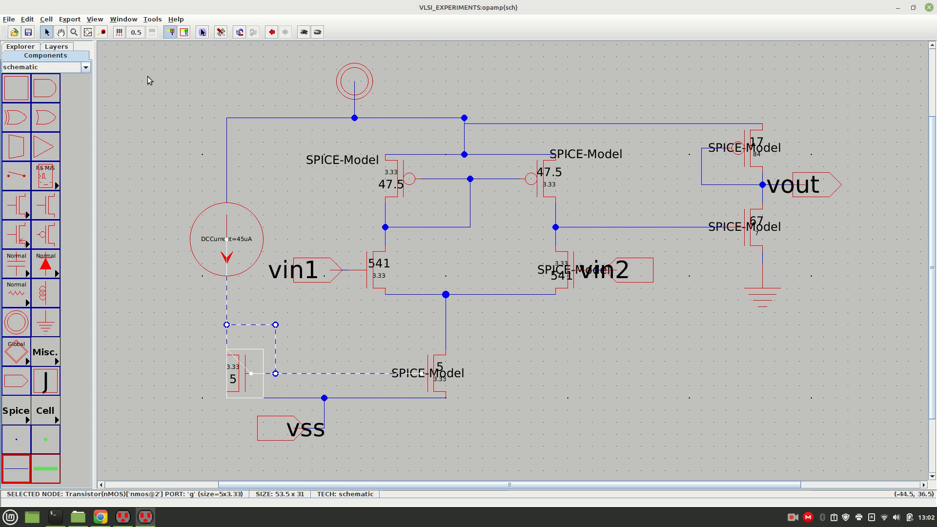
click(153, 19)
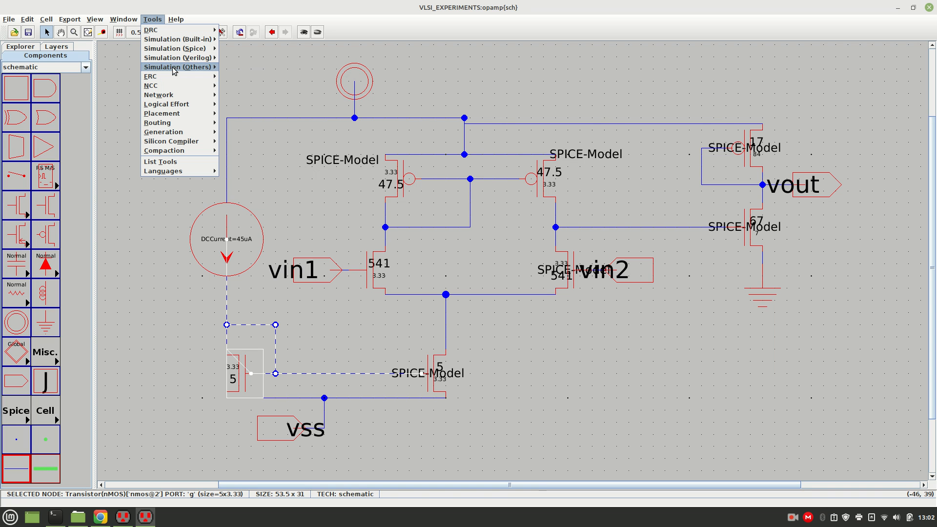
mouse_move(174, 49)
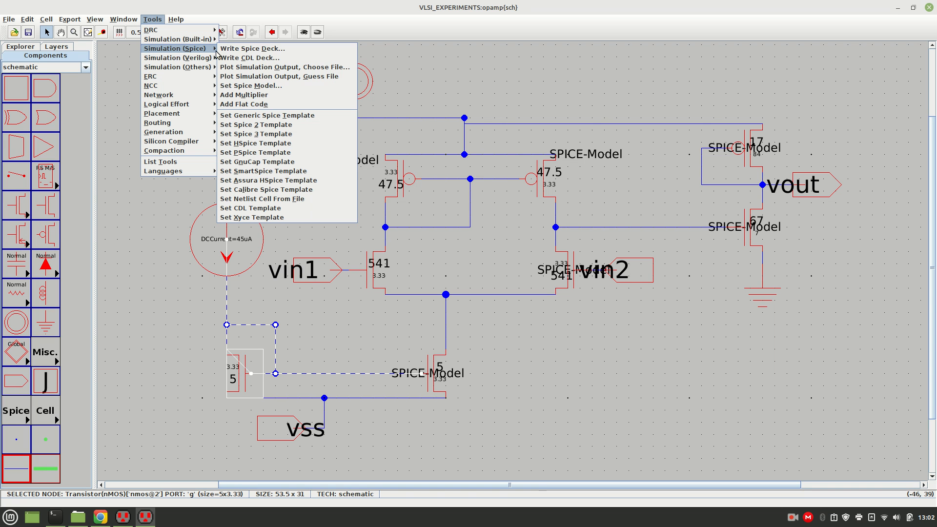
click(257, 87)
click(383, 95)
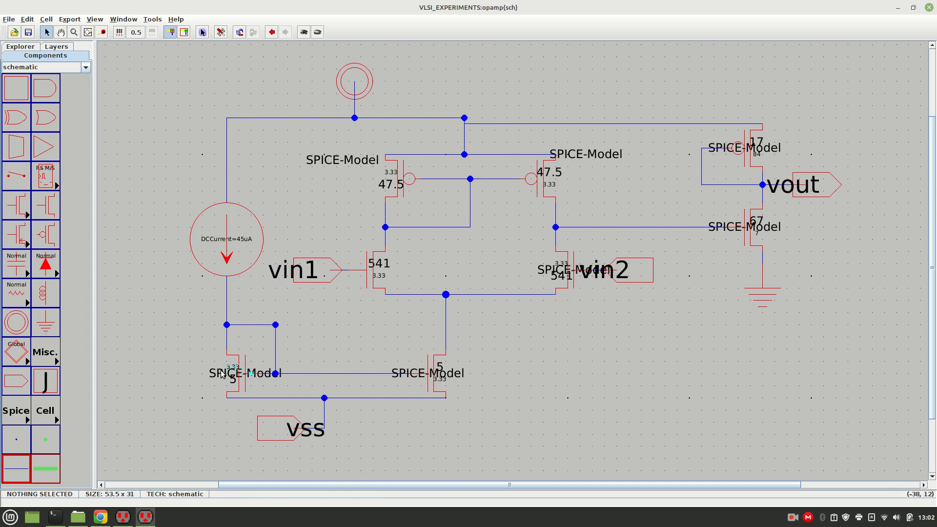
Move the SPICE model labels of the mirror, vin2 and output-stage transistors clear of their symbols and size values.
drag(222, 374, 167, 367)
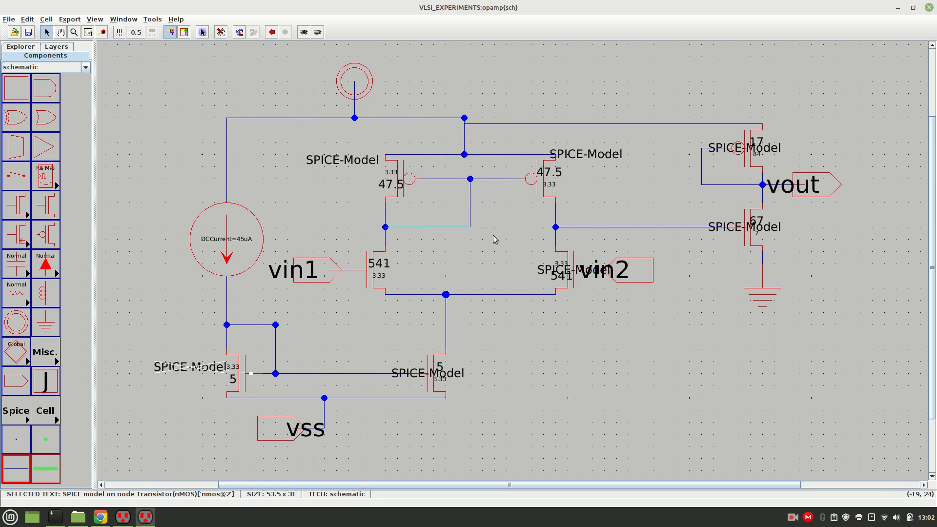
drag(547, 270, 480, 264)
drag(756, 217, 822, 216)
drag(762, 145, 810, 150)
key(ctrl+z)
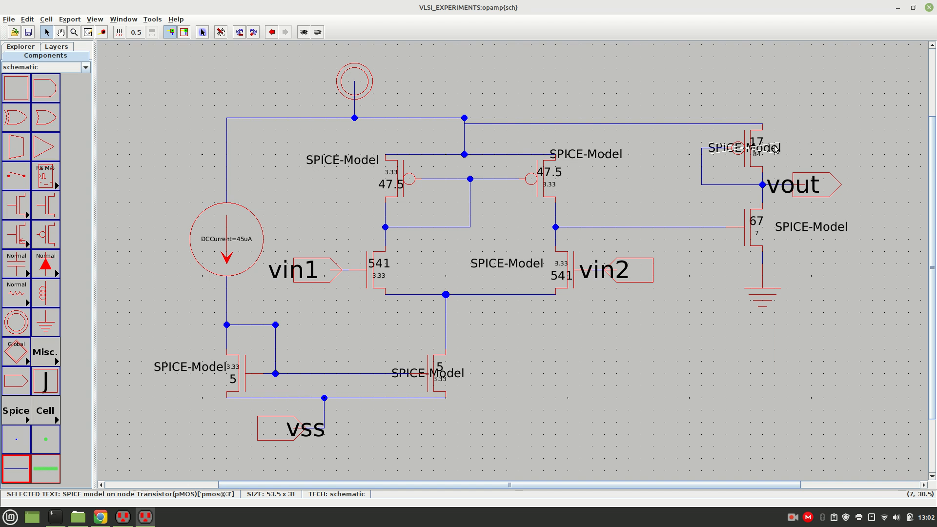
key(ctrl+y)
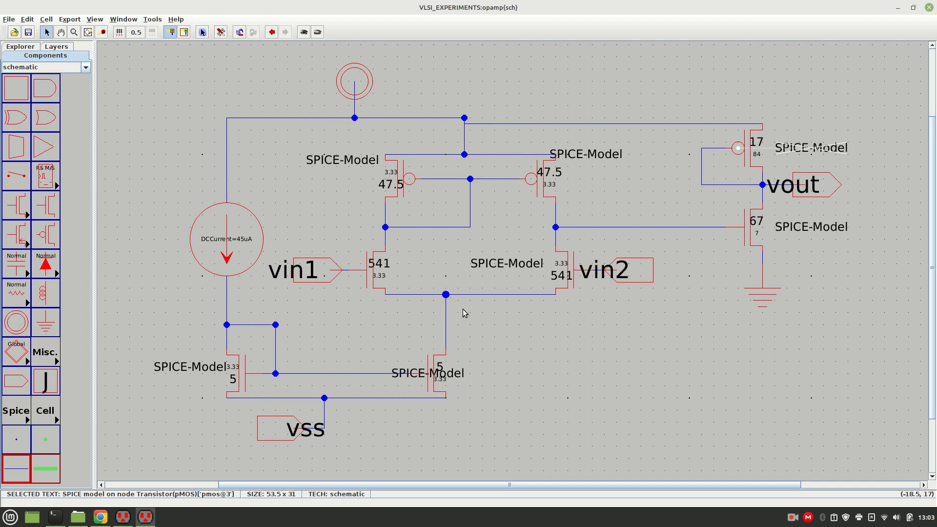
drag(464, 372, 516, 373)
click(515, 332)
Set the SPICE model name to pmos on both pMOS load transistors and the output-stage pMOS.
double_click(315, 161)
text(pmos)
key(Return)
double_click(590, 155)
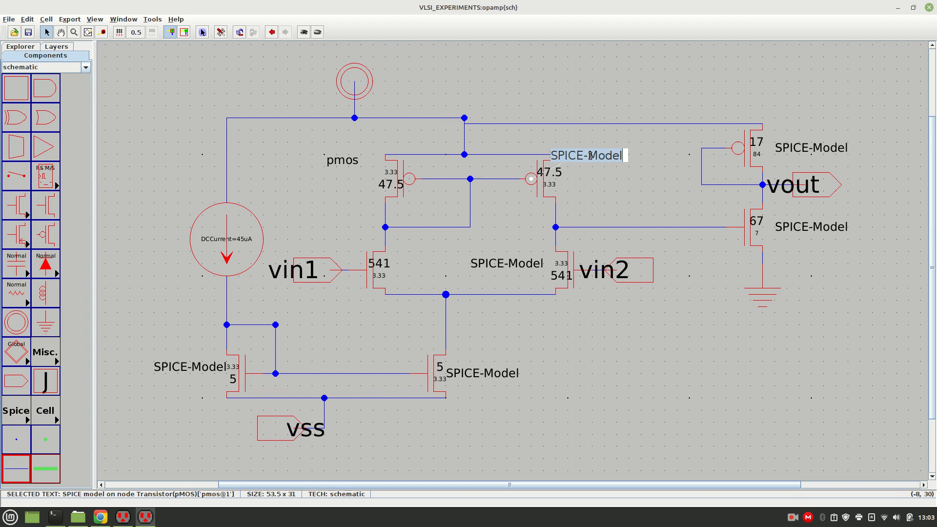
text(pmos)
key(Return)
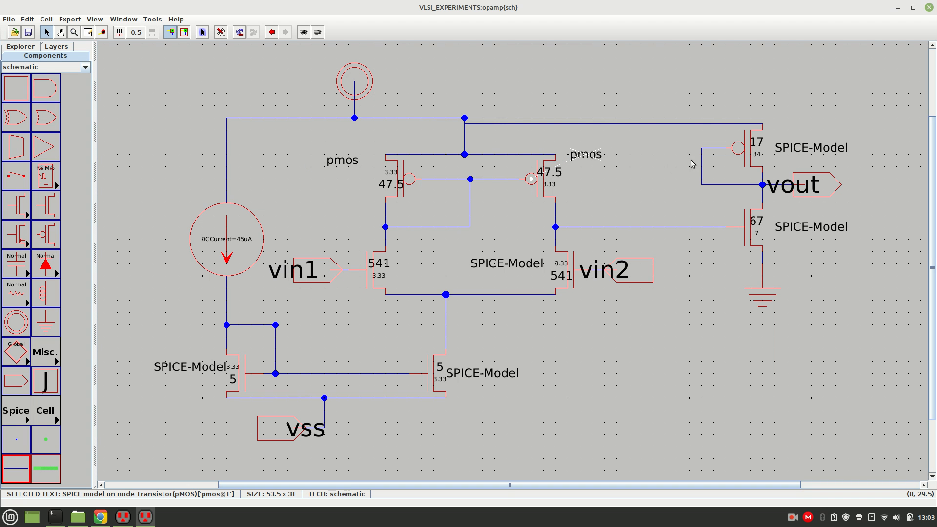
double_click(814, 151)
text(pmos)
key(Return)
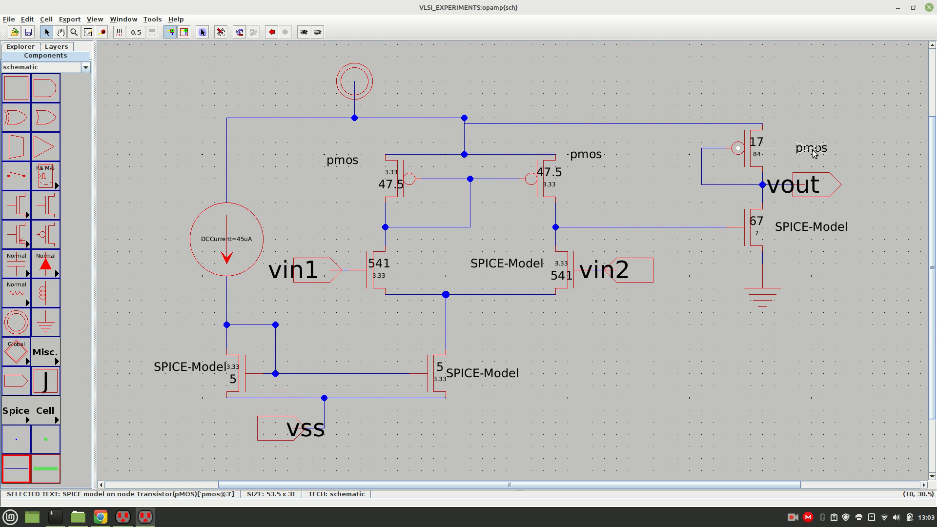
Set the SPICE model name of the output-stage nMOS transistor to nmos.
double_click(824, 223)
text(nsmos)
key(Return)
double_click(804, 228)
text(nmos)
key(Return)
Set the SPICE model name to nmos on both current-mirror transistors and the vin2 input transistor.
double_click(482, 372)
text(nmos)
key(Return)
double_click(503, 262)
text(nmos)
key(Return)
double_click(189, 367)
text(nmos)
key(Return)
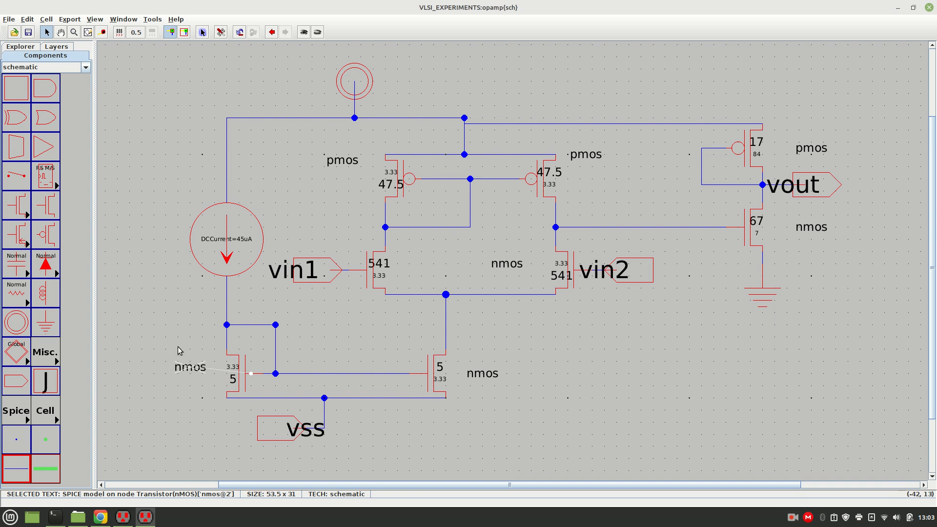
Attach a SPICE model to the nMOS input transistor driven by vin1.
click(328, 213)
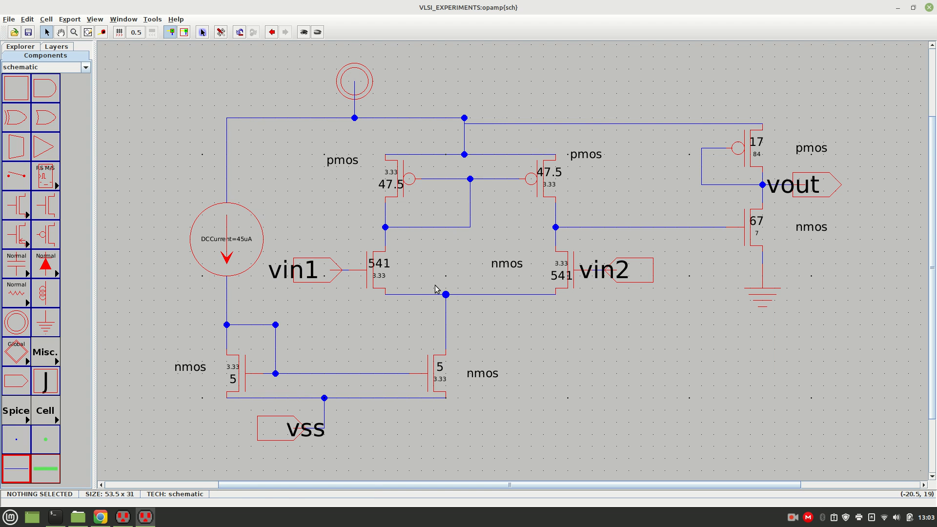
click(372, 267)
click(375, 290)
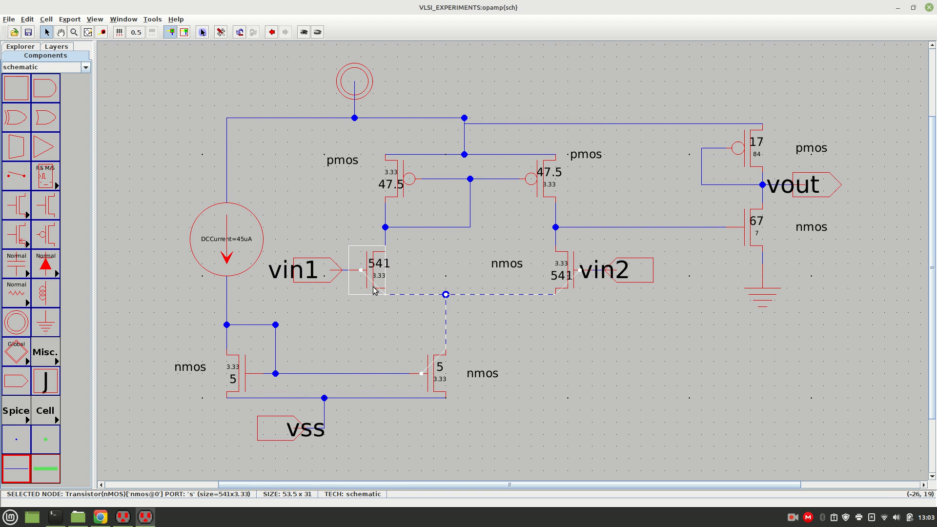
click(153, 19)
mouse_move(178, 51)
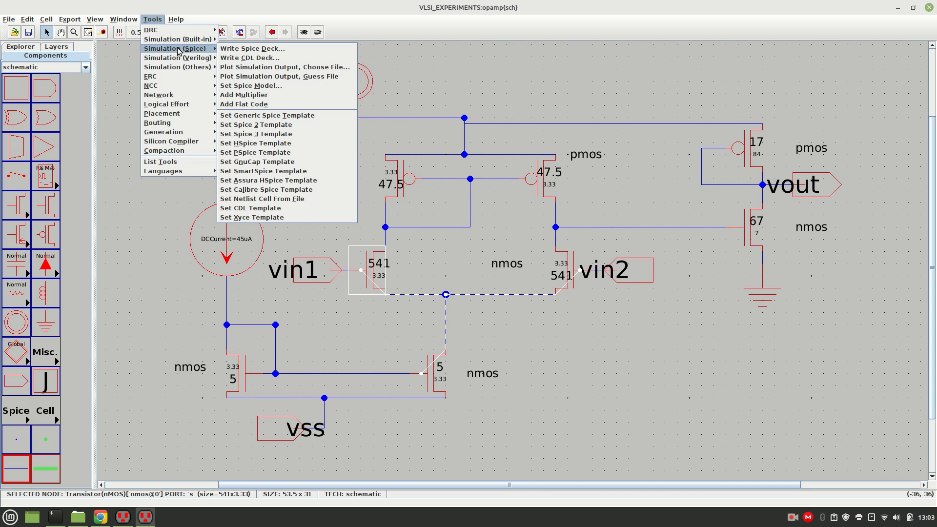
click(251, 85)
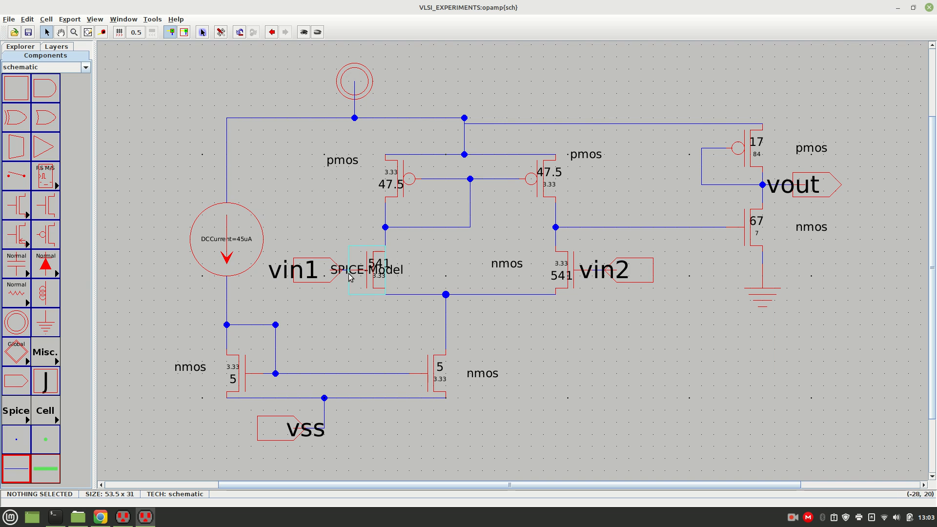
Set the SPICE model name of the vin1 input transistor to nmos, with the label placed beside the transistor.
drag(350, 276, 441, 265)
double_click(440, 265)
text(nmos)
key(Return)
key(Escape)
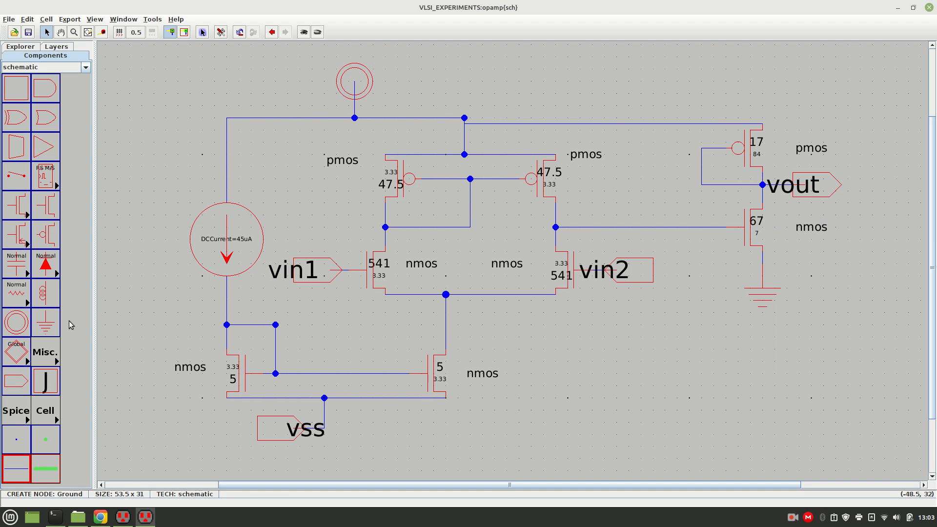
Place a SPICE code text node in the empty area below the vin2 export.
click(45, 355)
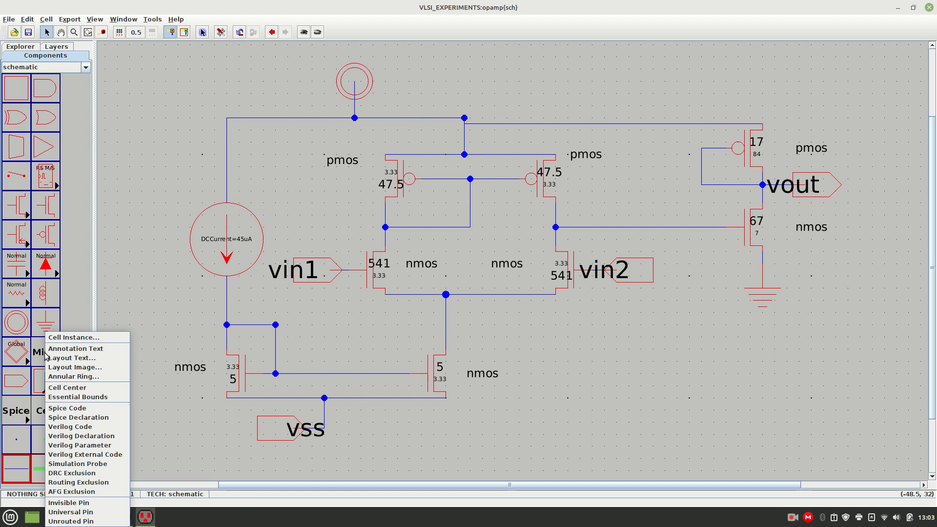
click(73, 399)
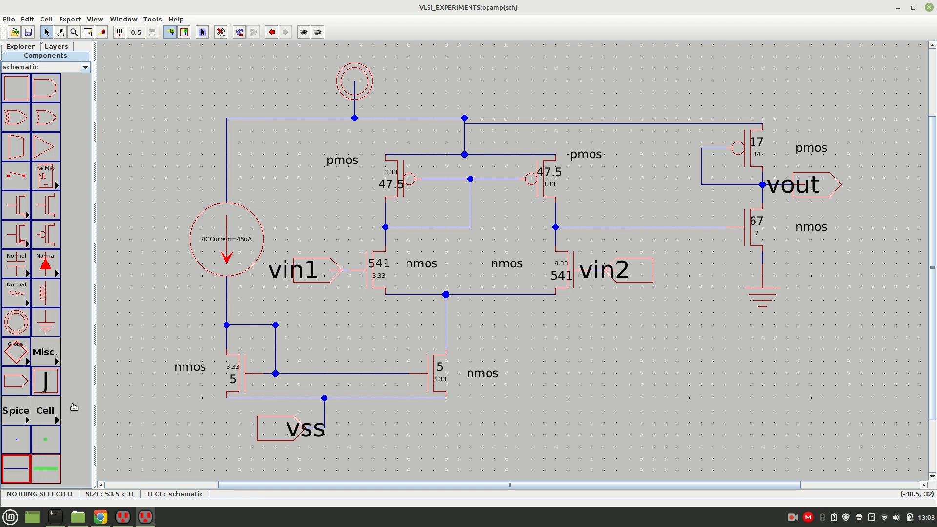
click(696, 357)
drag(699, 356, 662, 386)
click(726, 395)
click(663, 388)
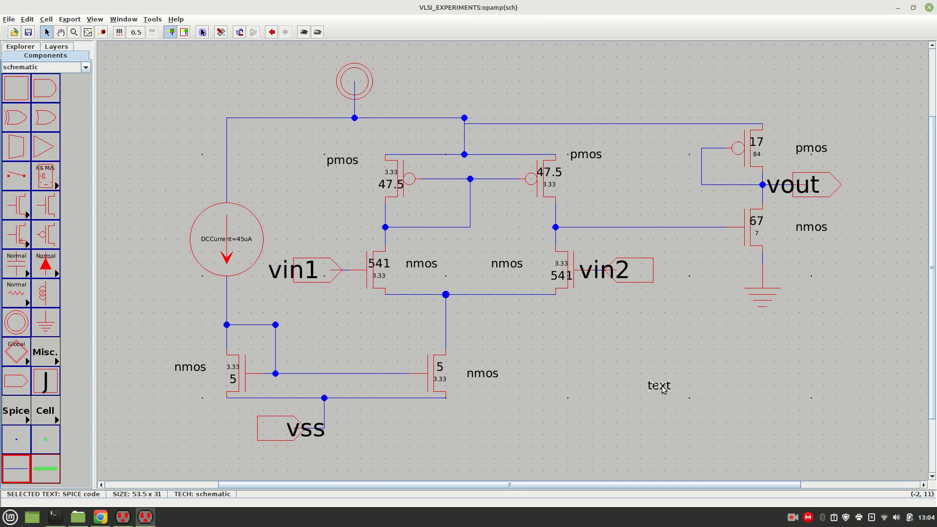
Replace the placeholder SPICE code with the supply lines vdd vdd 0 dc 1.8 and vss vss 0 dc -1.8.
double_click(664, 389)
click(434, 48)
key(ctrl+a)
key(BackSpace)
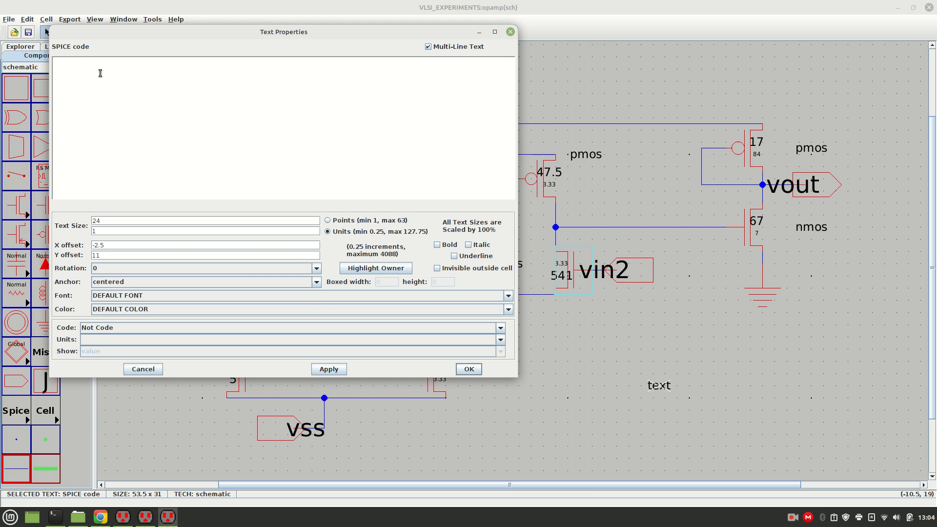
drag(206, 37, 433, 108)
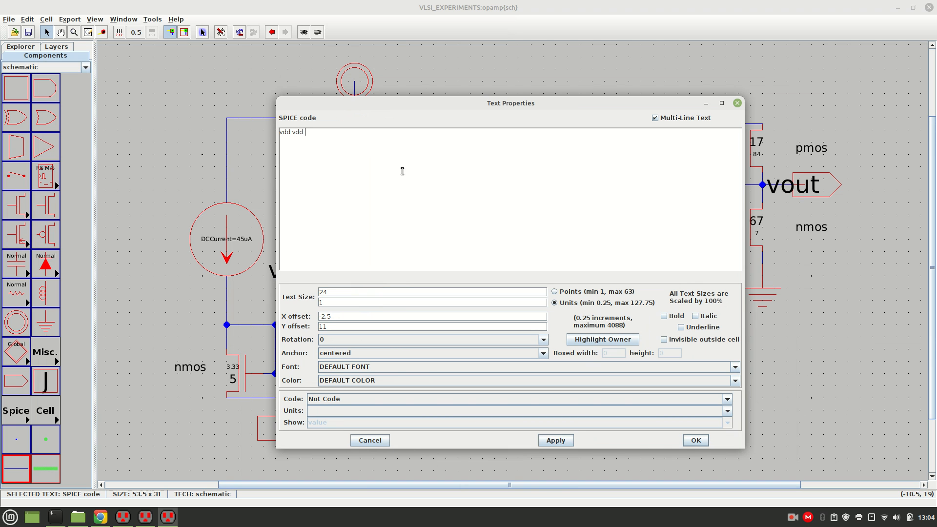
text(dc)
text(1.8)
key(Return)
text(vss vss 0 dc -1.8)
Add a *dc analysis comment with the source lines vin1 vin1 0 dc 1.8 and vin2 vin2 0 dc 1.8.
drag(355, 103, 522, 387)
drag(516, 262, 356, 121)
click(373, 163)
key(Return)
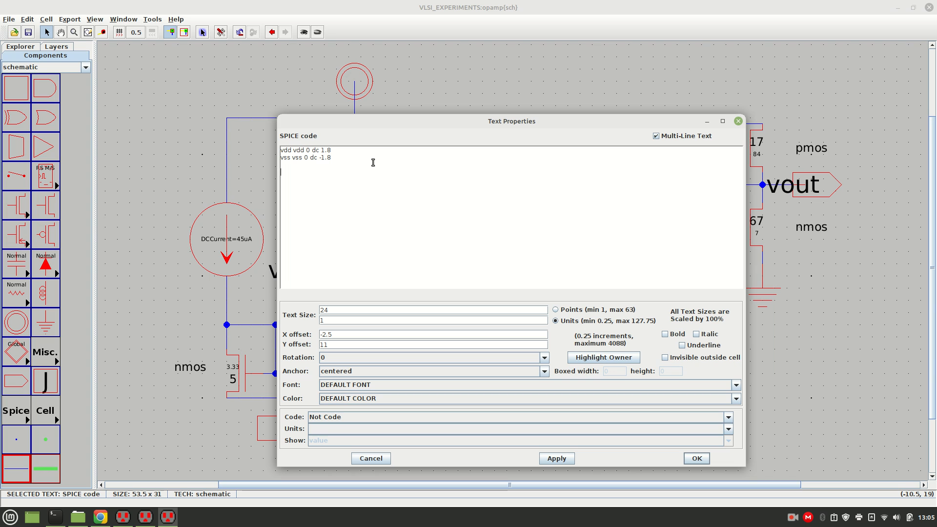
text(dc )
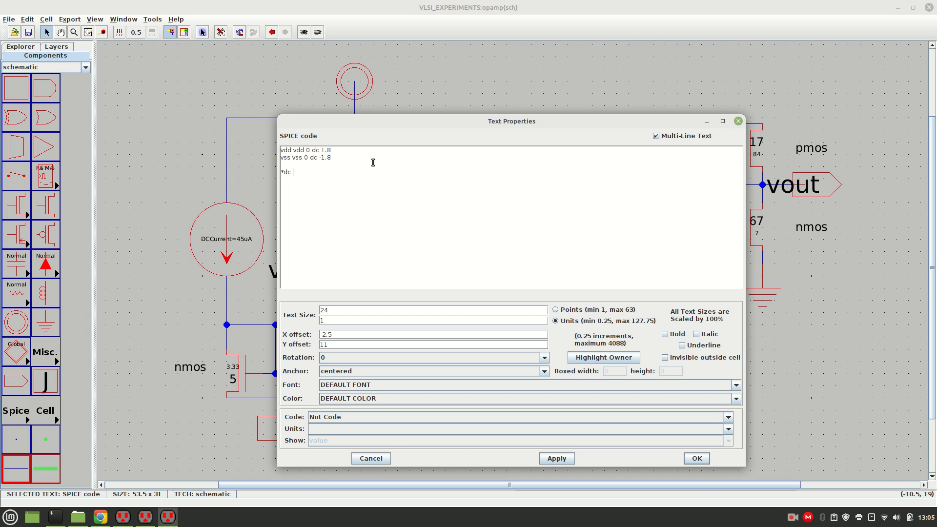
text(analysis)
text(vin)
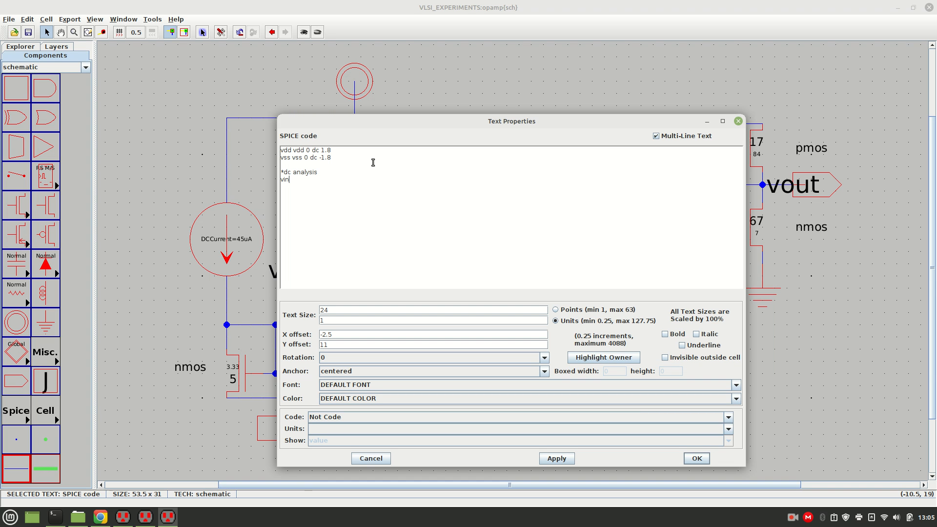
text(1)
text( b)
text(in1 )
text(0 dc )
text(1.8)
text(vin2 v)
text(in2)
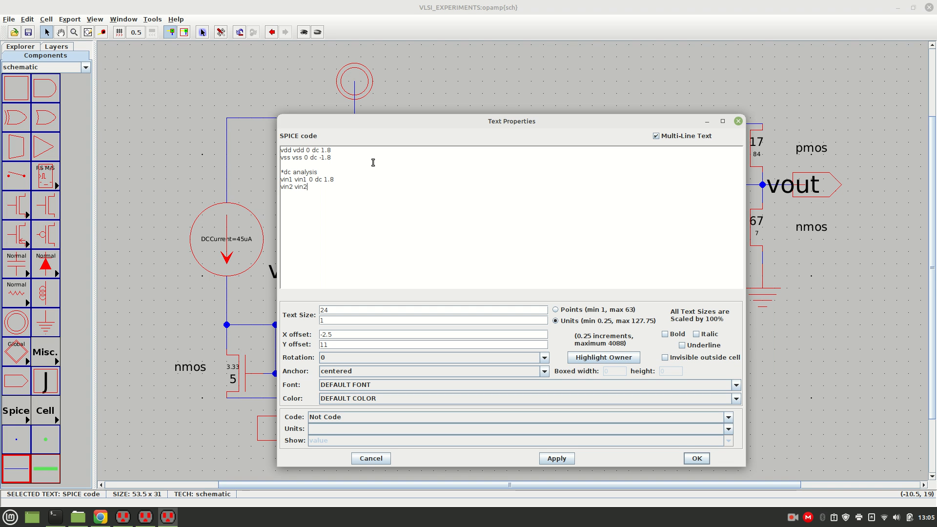
text( 0 dc 1.8)
Add the sweep command .dc vin1 -1.8 1.8 0.1 to the DC analysis section.
drag(435, 124, 528, 326)
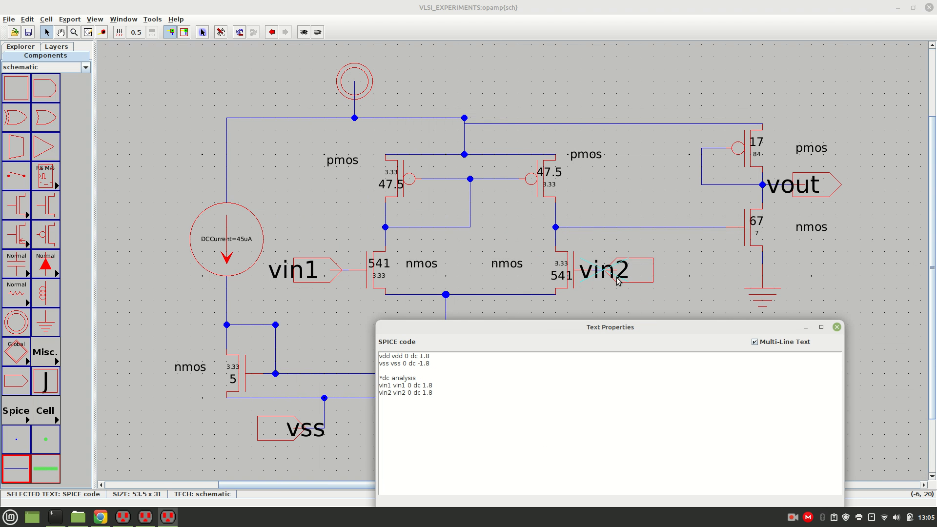
drag(514, 325, 439, 160)
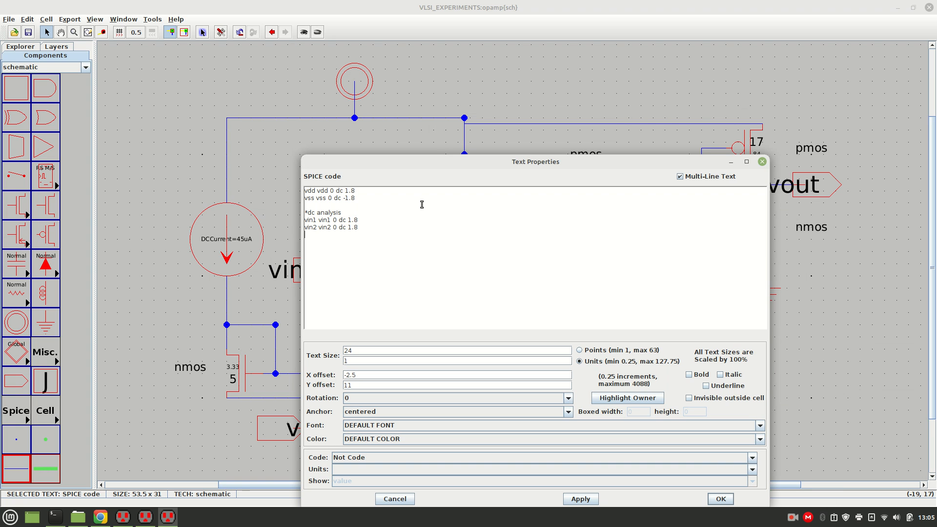
text(dc vin)
text(1 -1.8 1.8 0.1)
Start a *Transient Analysis section with the source line vin1 vin1 0 ac sin(cutoff 10m 1k).
key(Return)
text(*Transieb)
key(BackSpace)
text(ent Analysis)
text(vin1 vin1)
text( 0)
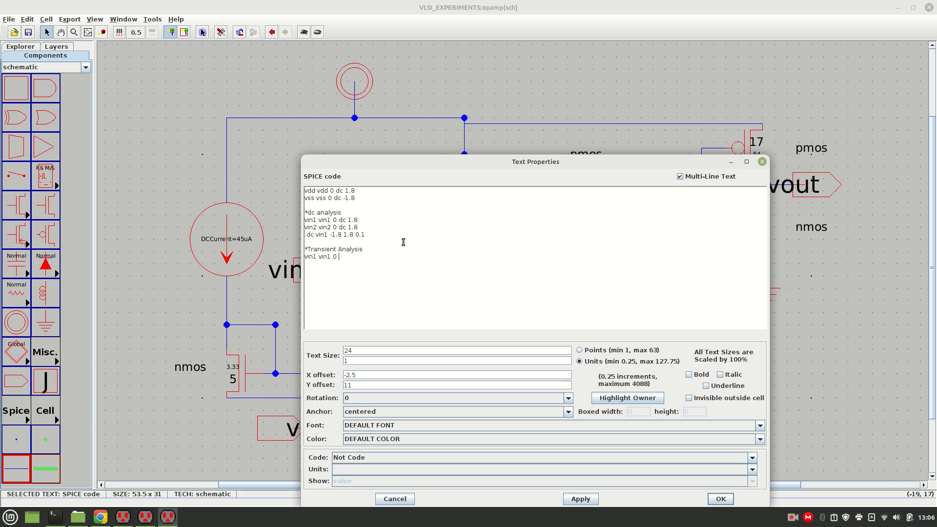
text( ac)
text( sin)
text(())
text(cut)
text(off)
text( 10m)
text( 1k)
Complete the transient section with the lines vin2 vin2 0 dc cutoff and .tran 200u.
click(413, 258)
key(Return)
text(vin2 vin2)
text(0 dc cuto)
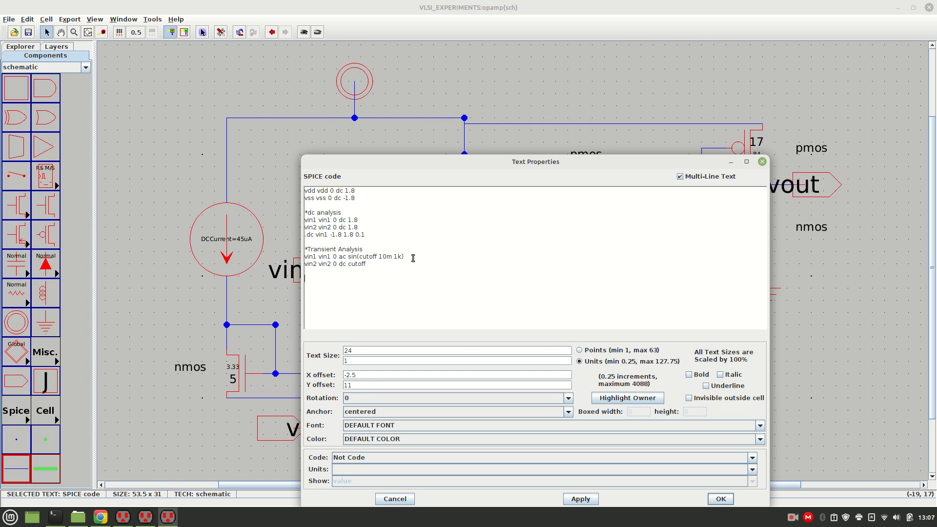
text(tra)
text(n )
text(2)
text(00)
text(u  )
text(*AC)
text( Analysis )
text(vin)
Start an *AC Analysis section with the source line vin1 vin1 0 ac sin(cutoff 10m 1k).
text(1)
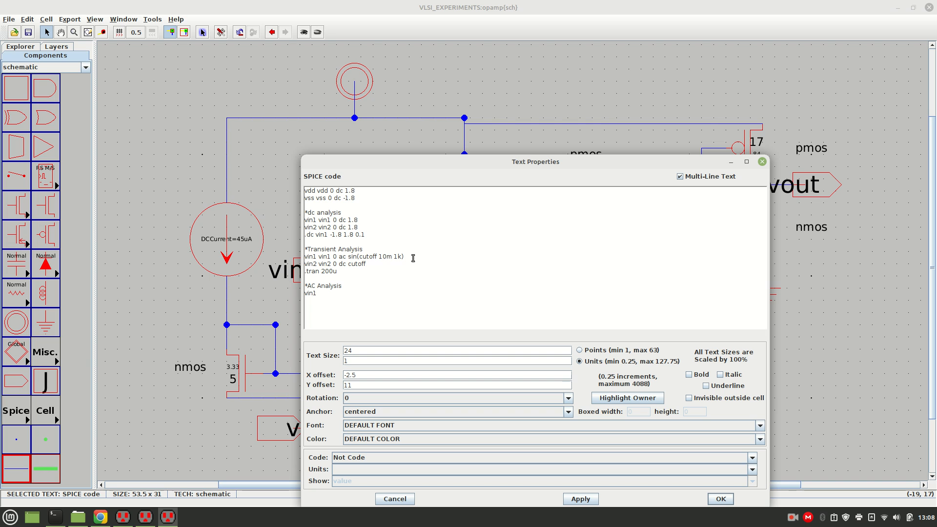
text( vin1 0 )
text(ac)
text( sin())
text(cutof)
text(f 10m )
text(1k)
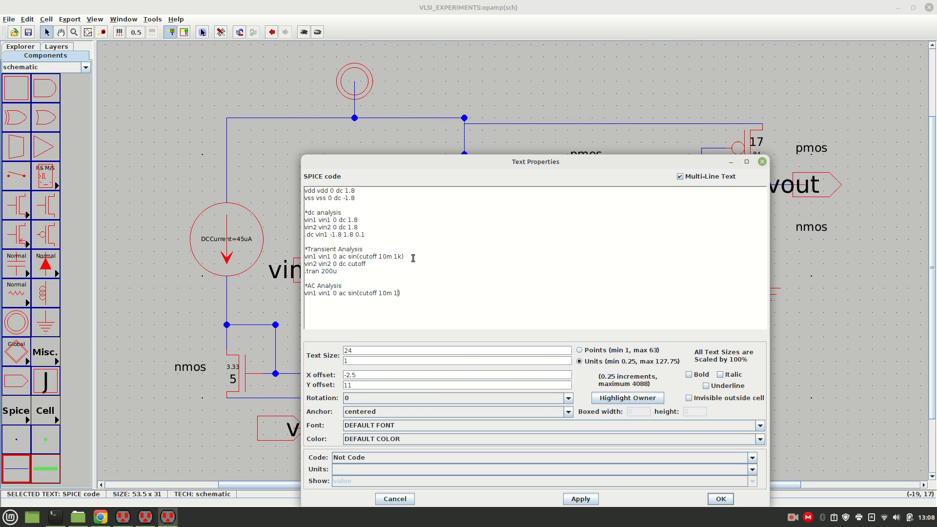
text(vin2)
text( vin2 )
text(0 dc)
text( cuto)
text(ac)
text( DEC 100 100 10)
text(G)
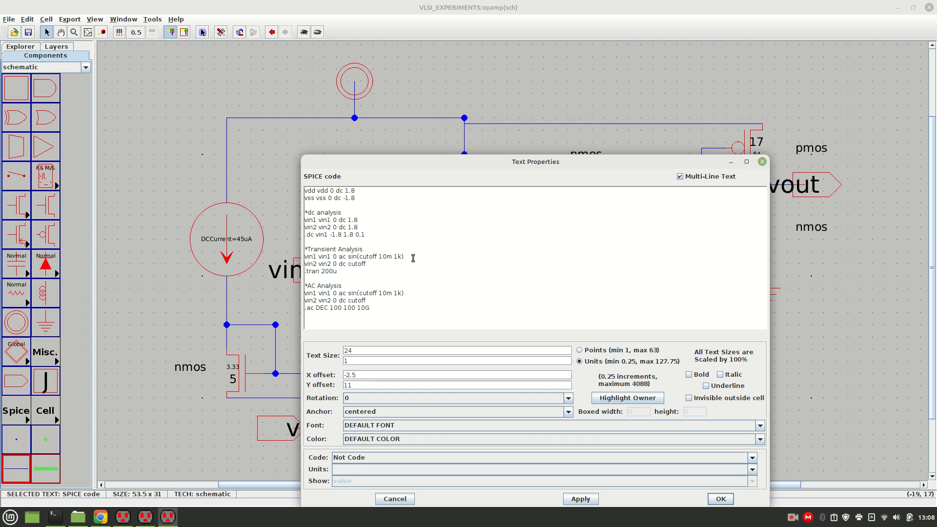
Add the model file line .include C5_models.txt at the end of the SPICE code.
key(Return)
text(.include C5_models.txt)
Comment out the vin1, vin2 and .tran lines of the transient section with asterisks.
key(Up)
key(Up)
key(Up)
key(Up)
key(Up)
key(Up)
key(Up)
key(Up)
key(Up)
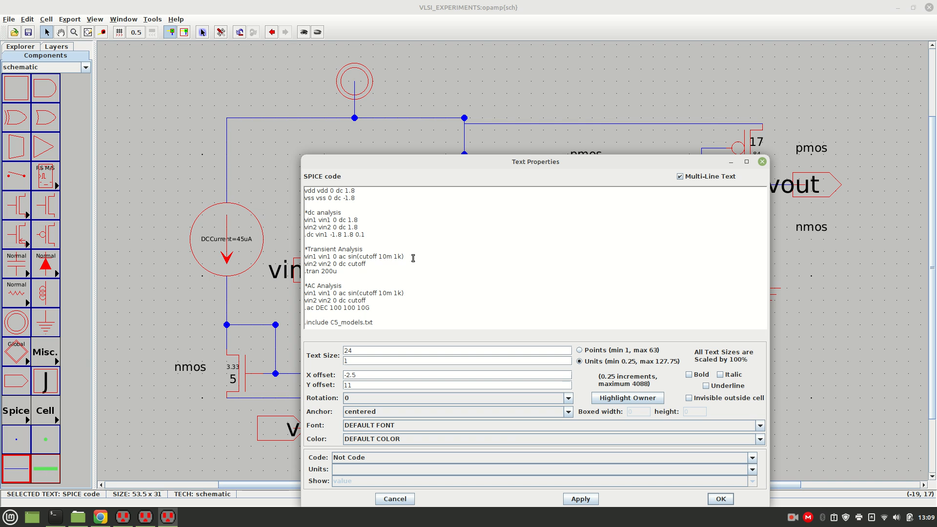
text(*)
key(Down)
key(Left)
text(*)
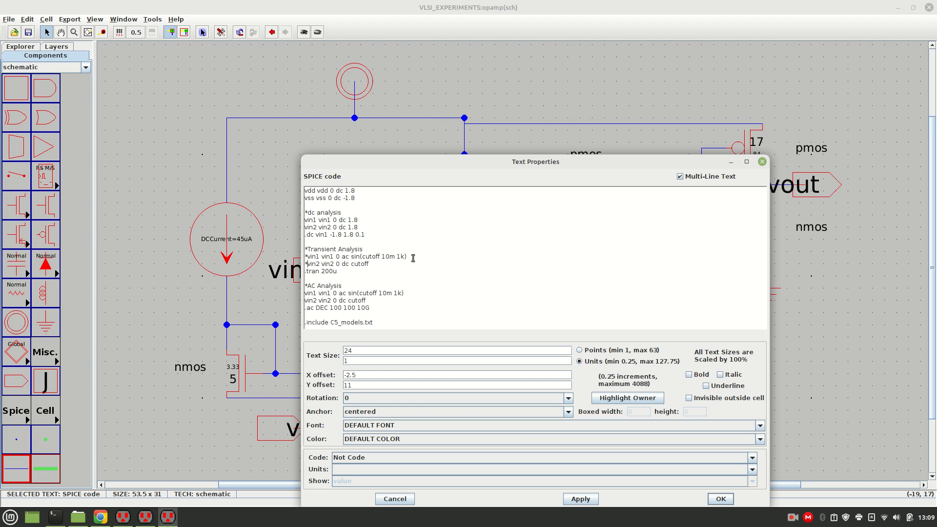
text(*)
text(*)
Comment out the vin1, vin2 and .ac lines of the AC section and apply the finished SPICE code.
key(Down)
key(Left)
text(*)
key(Down)
key(Left)
text(*)
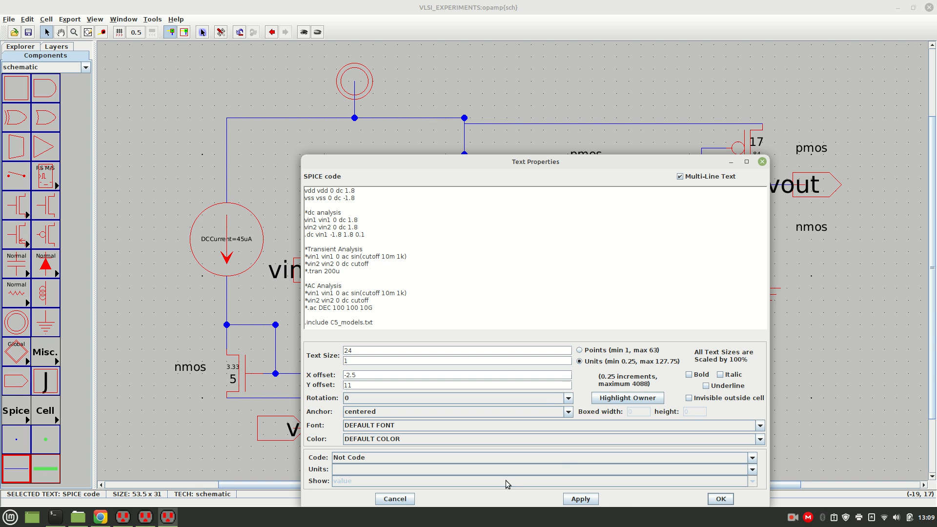
click(584, 499)
click(721, 498)
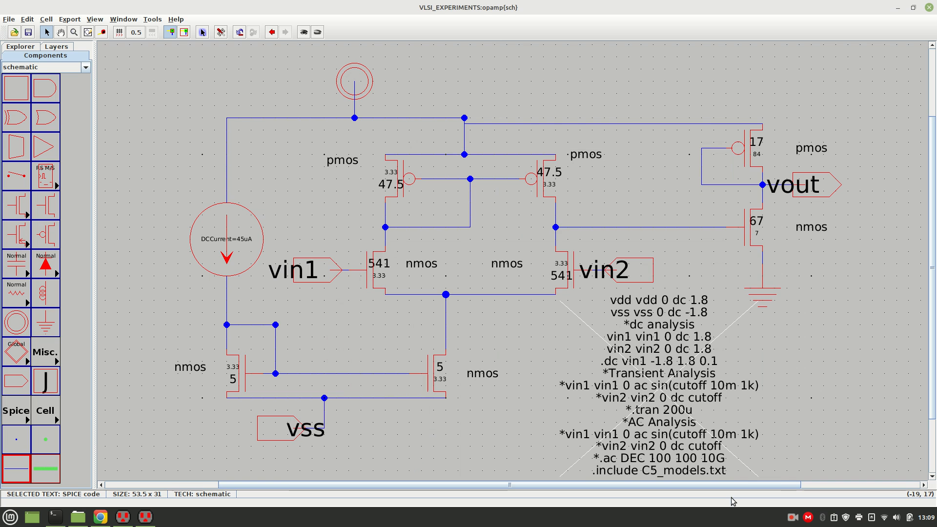
Move the SPICE code block slightly down, clear of the vin2 transistor, and run a DRC on the schematic.
drag(685, 389, 685, 414)
click(771, 390)
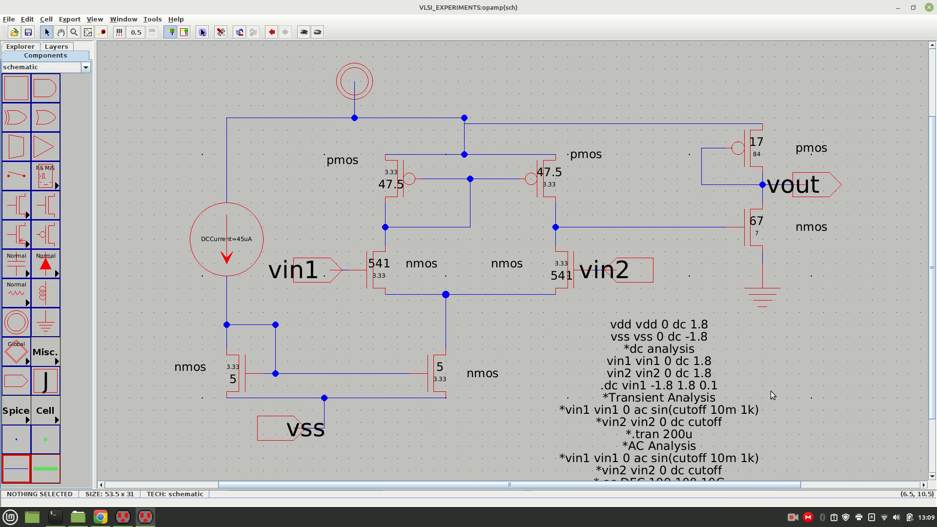
click(151, 19)
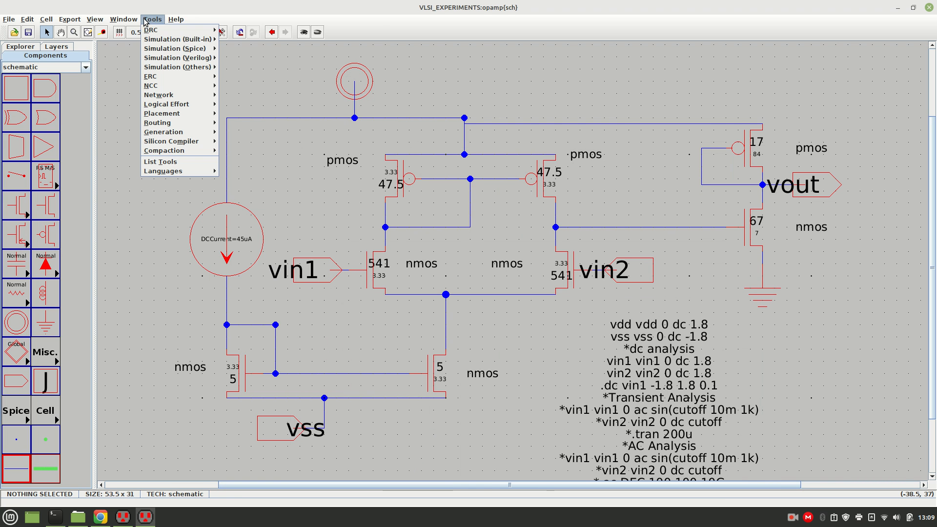
mouse_move(166, 30)
click(254, 30)
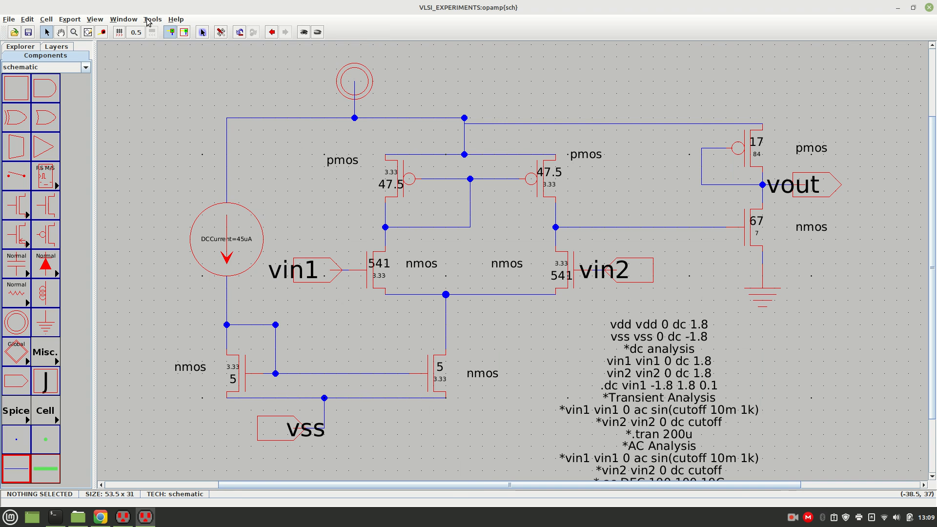
Write the SPICE deck of the op-amp schematic to simulate it in LTspice.
click(151, 19)
mouse_move(165, 48)
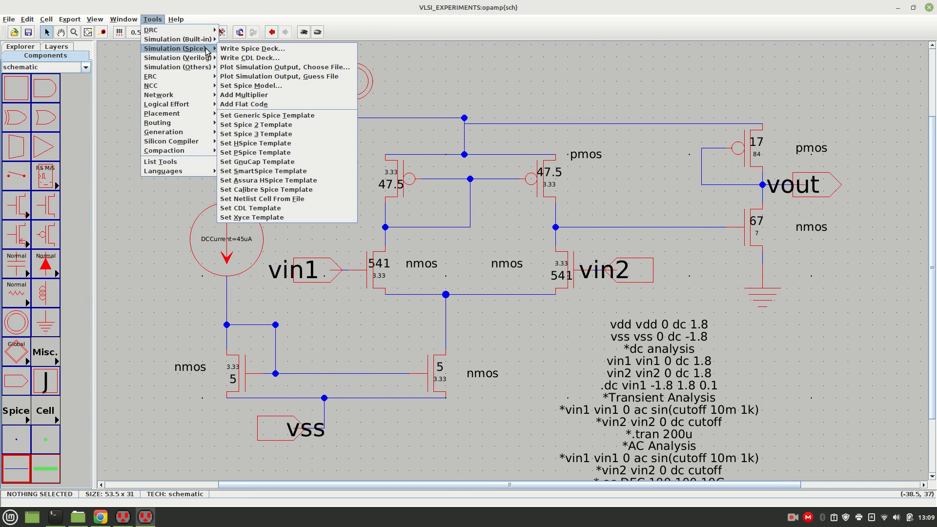
click(222, 53)
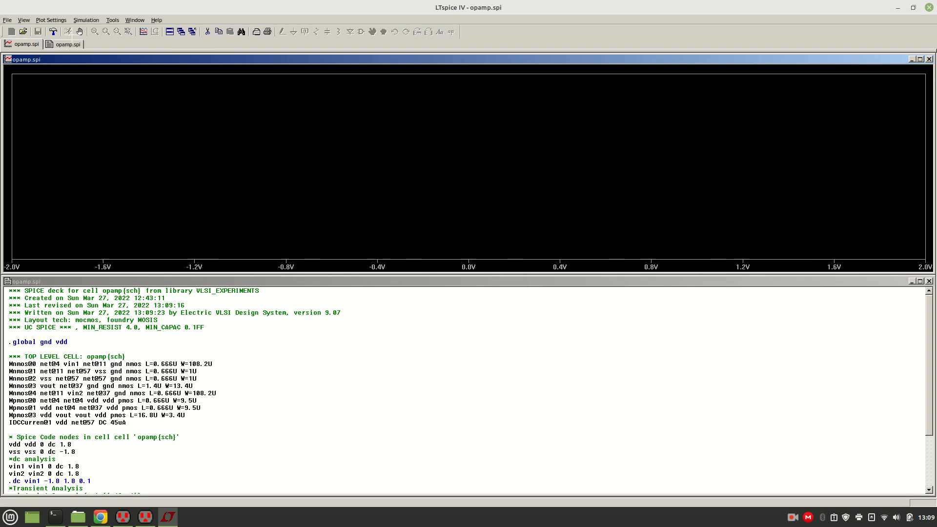
Add the traces V(vin1) and V(vout) to the DC sweep plot.
right_click(107, 126)
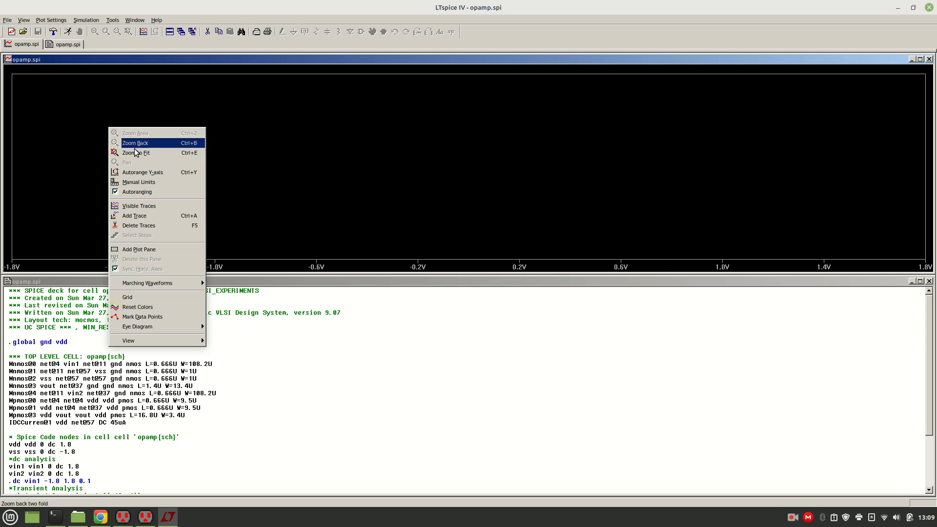
click(145, 216)
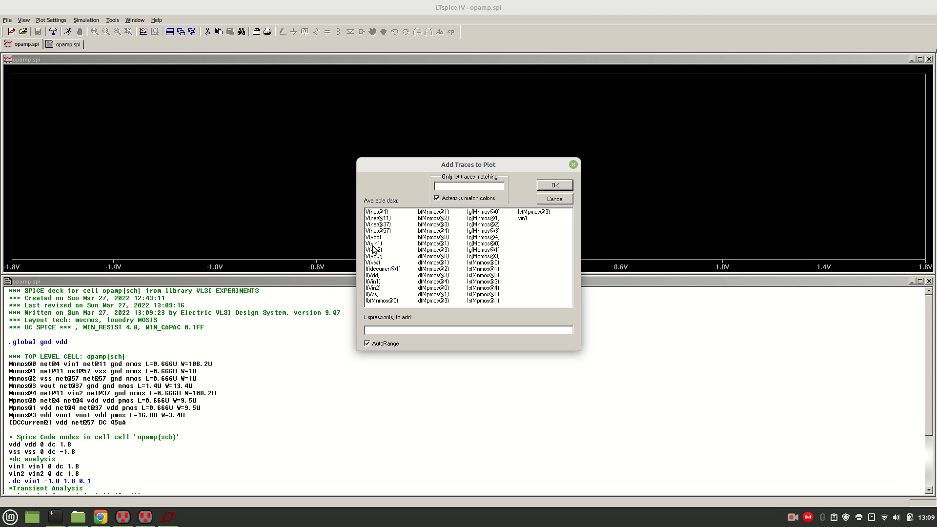
click(374, 244)
click(381, 256)
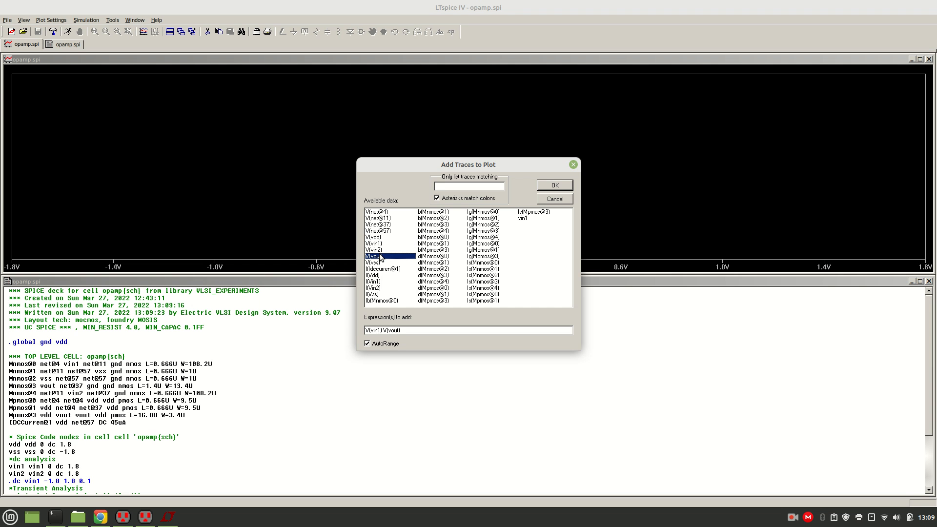
click(551, 186)
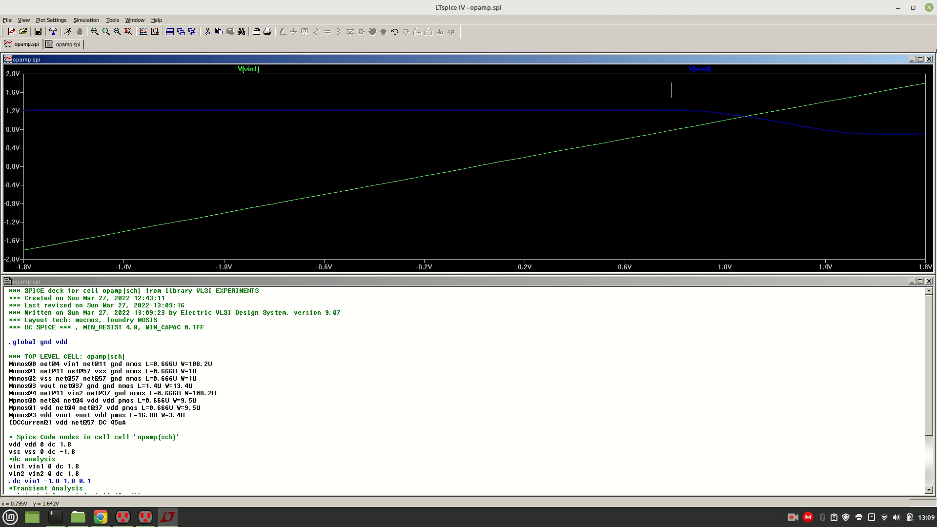
Attach a cursor to V(vout) and measure the point where it crosses V(vin1).
drag(648, 87, 878, 185)
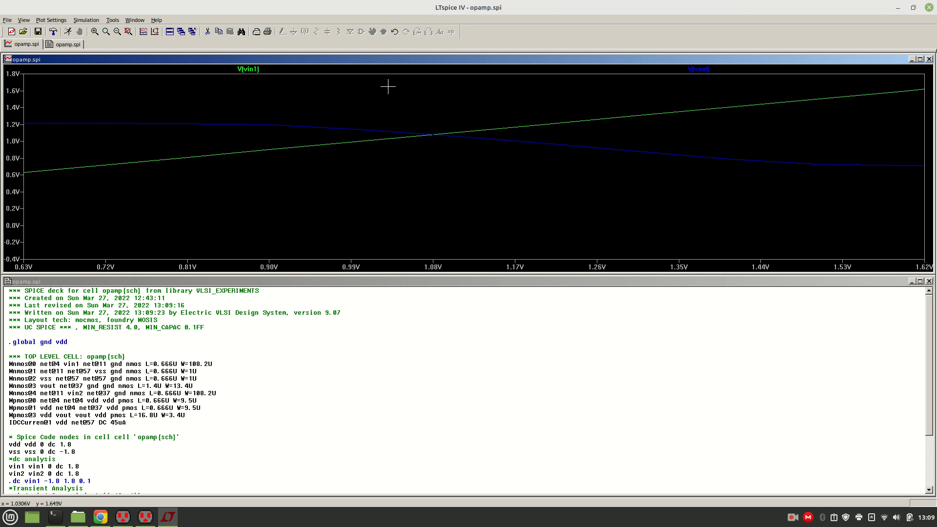
click(702, 69)
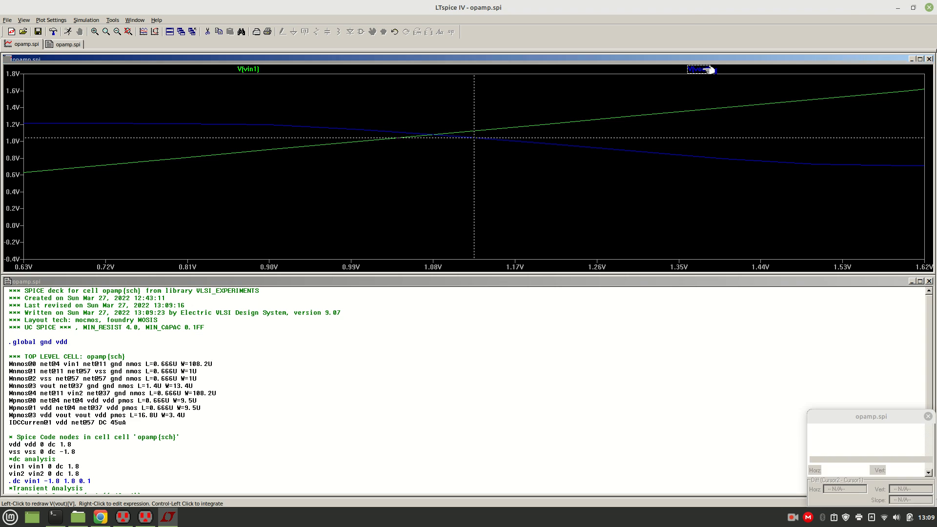
mouse_move(474, 164)
mouse_down()
mouse_move(373, 163)
mouse_move(431, 162)
mouse_up()
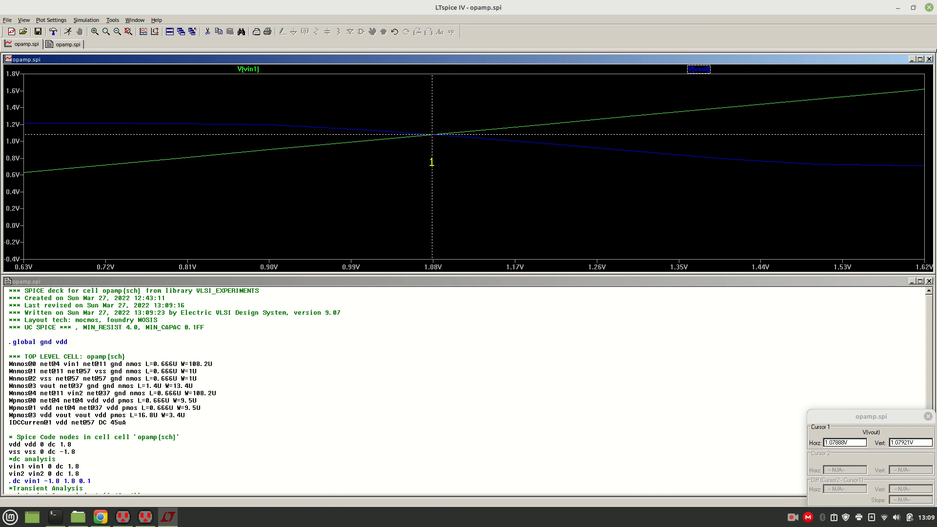
drag(358, 101, 618, 228)
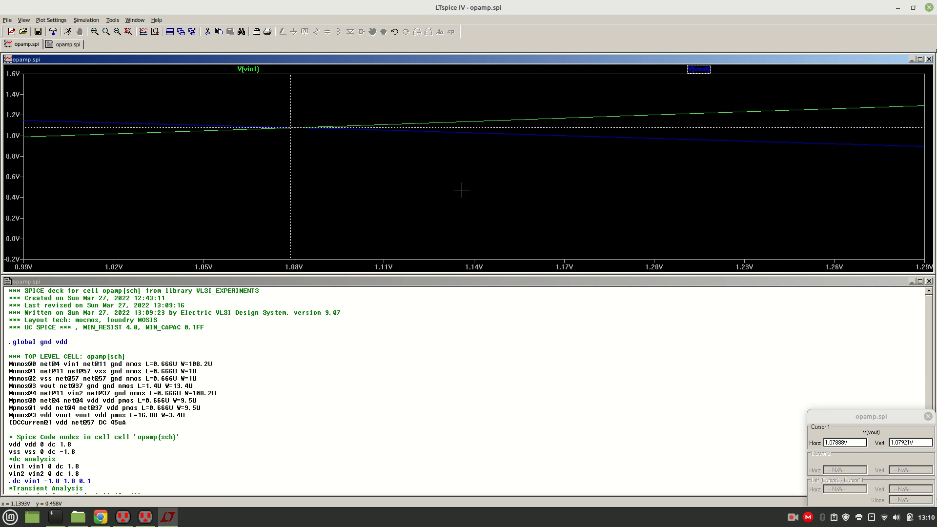
mouse_move(291, 181)
mouse_down()
mouse_move(433, 181)
mouse_move(298, 173)
mouse_up()
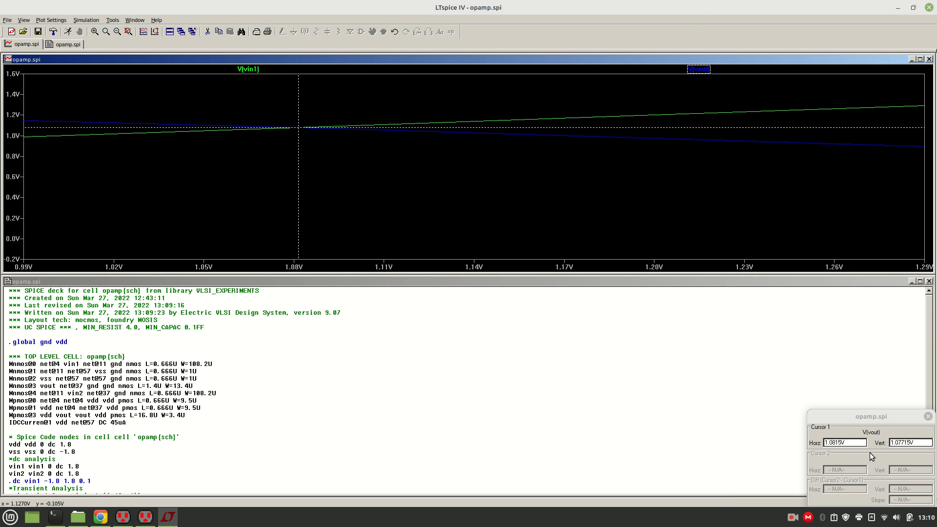
Copy the cursor's vertical V(vout) value at the crossing point from the cursor readout.
drag(861, 443, 810, 438)
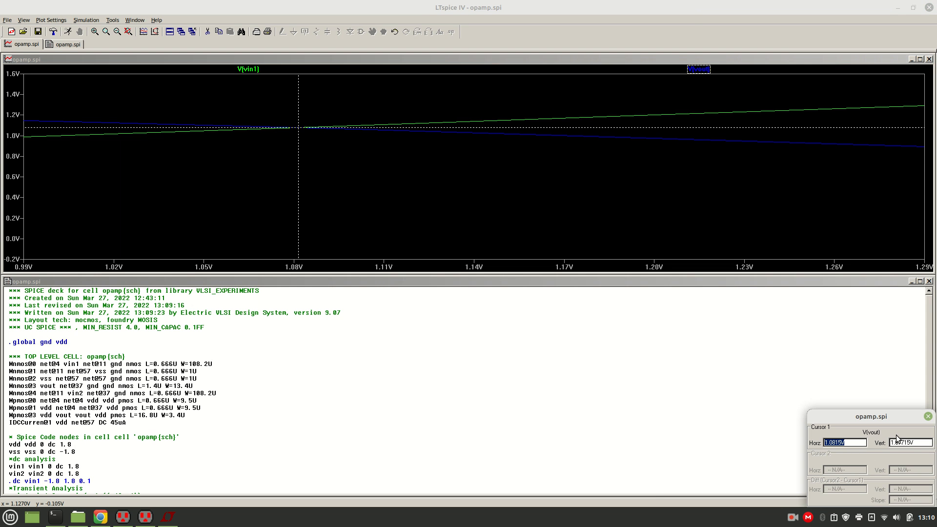
click(920, 443)
drag(919, 443, 879, 442)
key(ctrl+c)
click(83, 459)
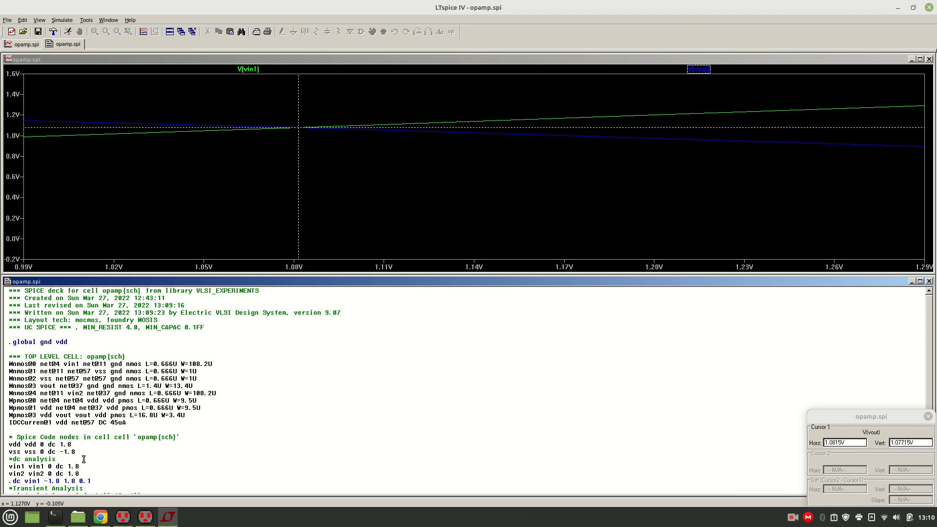
scroll(83, 459, down, 3)
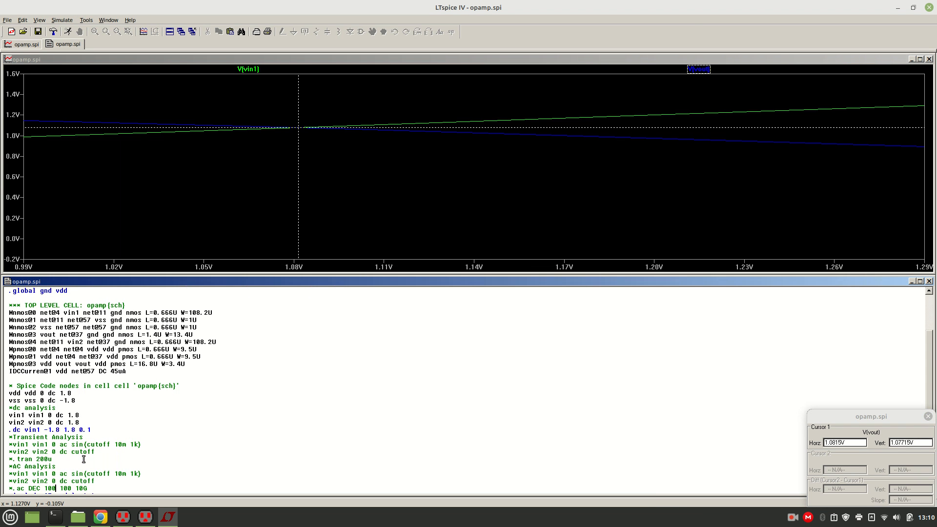
Switch to the file manager and open NewFolder inside the VLSI folder.
mouse_move(78, 517)
click(62, 484)
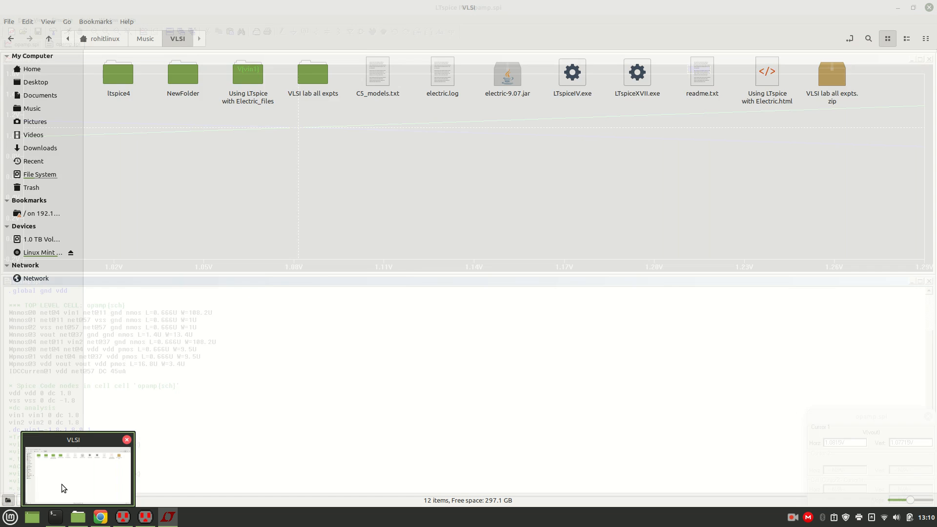
right_click(311, 244)
click(191, 121)
double_click(182, 85)
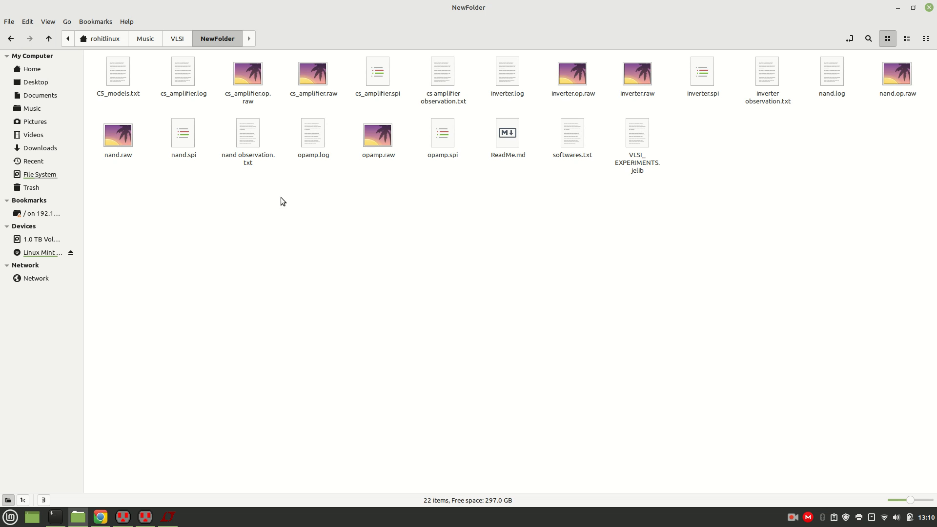
Create an empty document named "opamp observation.txt" in NewFolder.
right_click(282, 229)
mouse_move(330, 251)
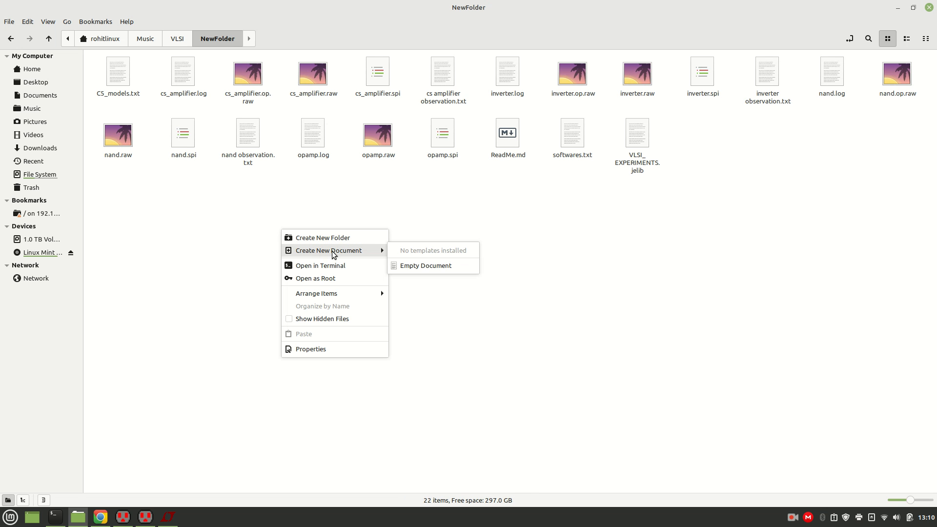
click(412, 267)
key(BackSpace)
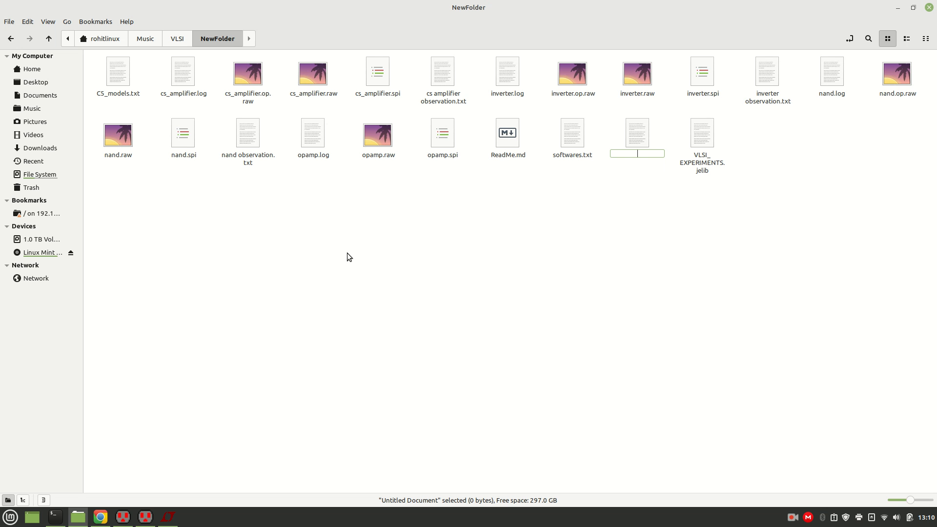
text(opamp observation.txt)
key(Return)
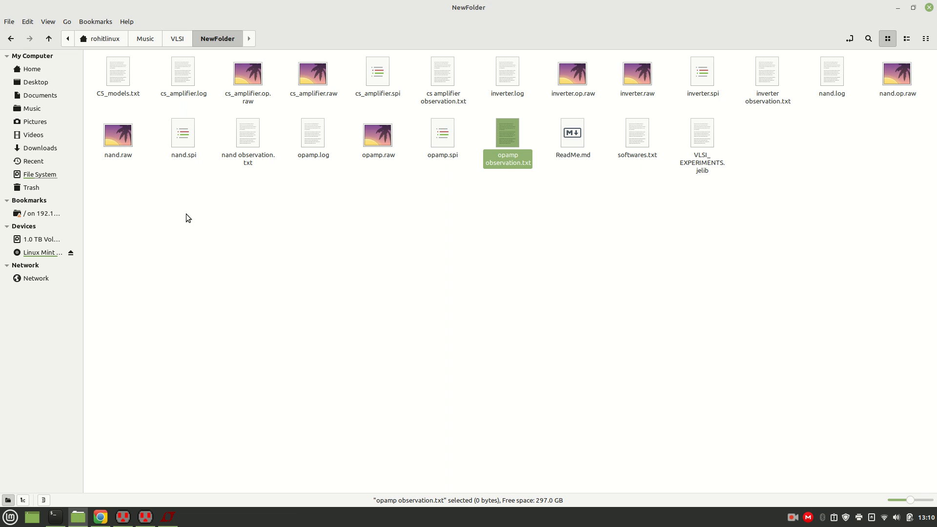
Open opamp observation.txt and enter the heading "DC Analysis;" with the line "Cut-off Voltage = 1.07715V" under it.
double_click(512, 139)
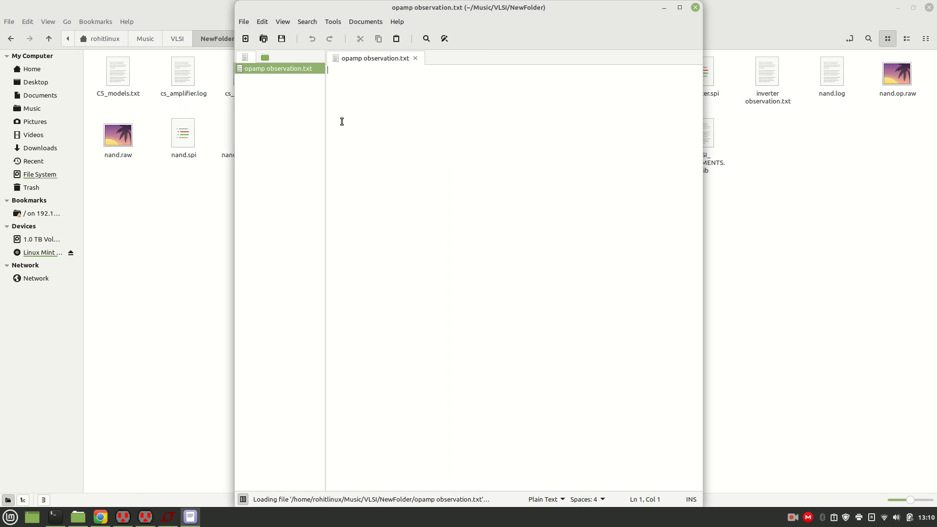
text(DC A)
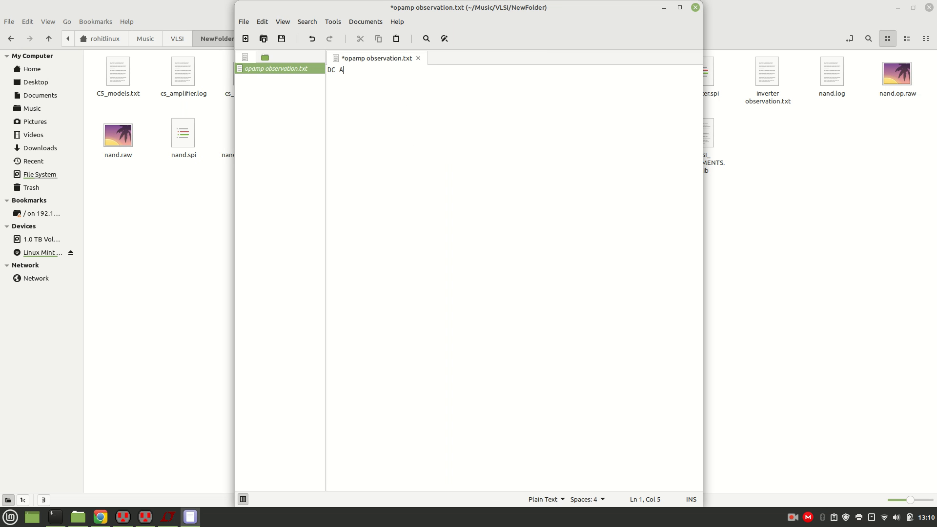
text(nalysis;)
key(Return)
text(Cut-off Voltage =)
key(ctrl+v)
key(Return)
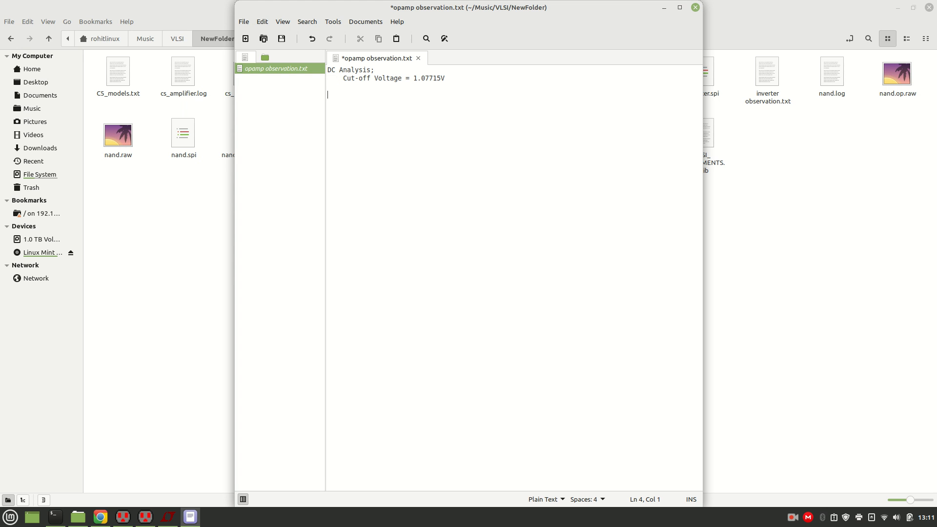
Add a "Transient Analysis:" section with the lines "Vin =", "Vout =" and "gain = Vout/Vin =", leaving the text cursor after "Vin =".
text(AC)
key(BackSpace)
key(BackSpace)
key(BackSpace)
text(Transient Analysis:)
key(Return)
text(Vin =)
key(Return)
text(Vout =)
key(Return)
text(gain = Vout/Vin =)
click(380, 111)
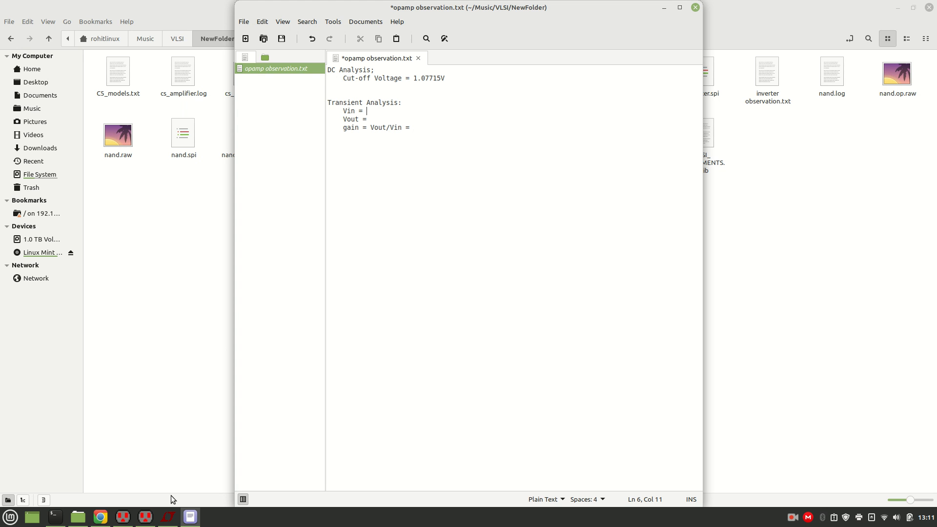
Switch to LTspice, add two blank lines after the .dc line, and comment out the three DC analysis lines in the netlist.
click(128, 519)
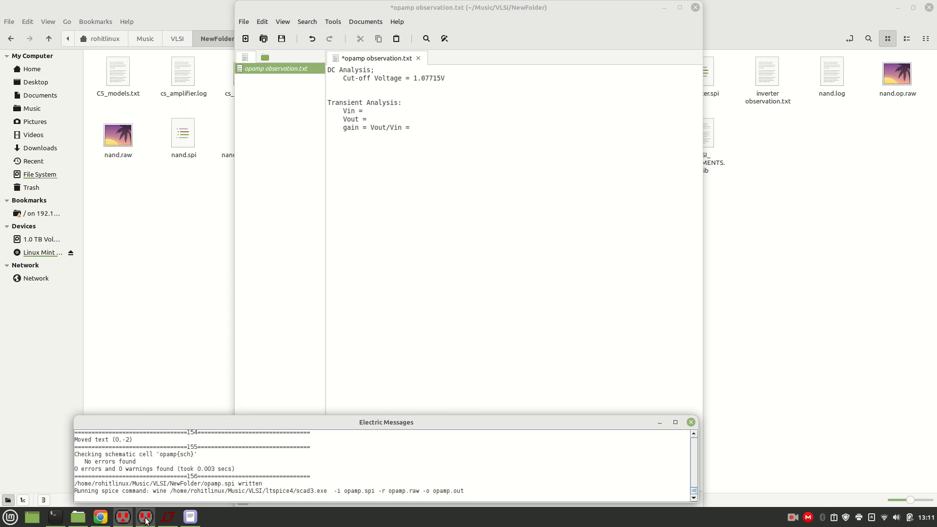
click(146, 518)
click(168, 517)
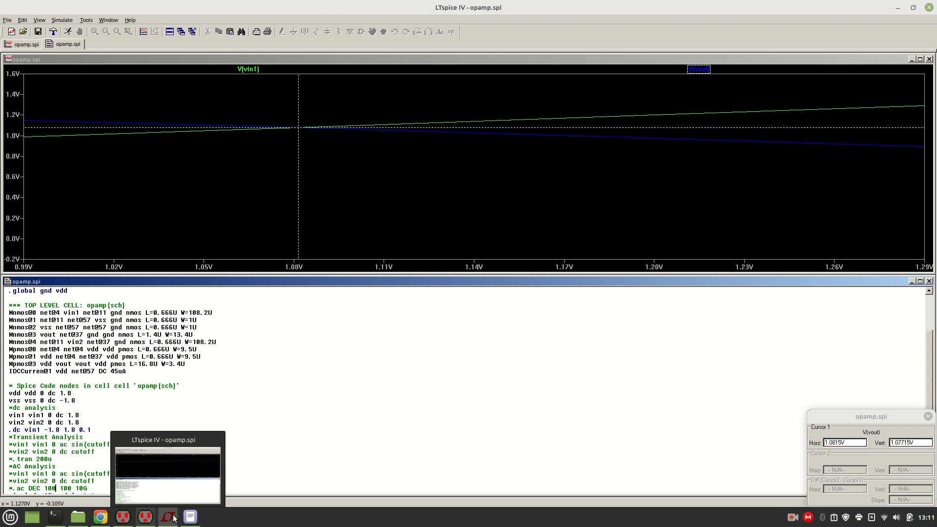
click(112, 430)
key(Return)
key(Return)
key(Up)
key(Up)
text(*)
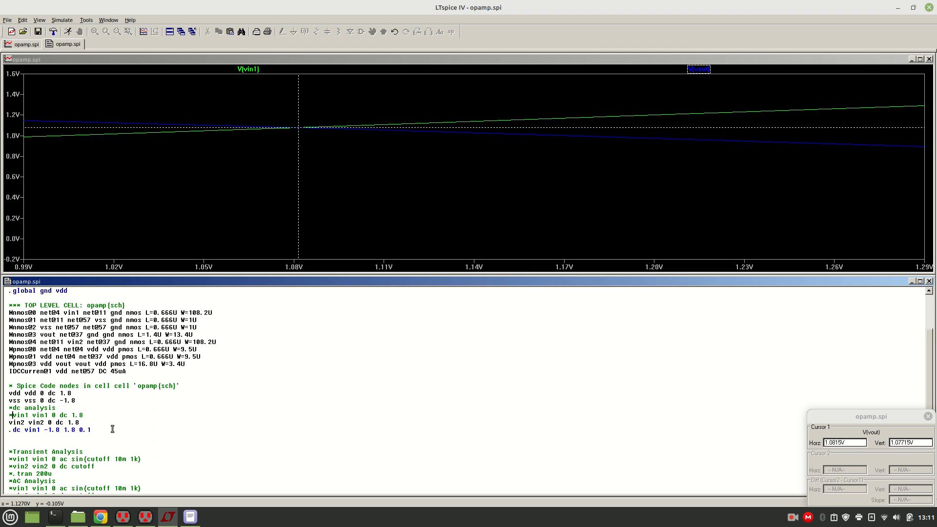
key(Down)
key(Home)
text(*)
text(*)
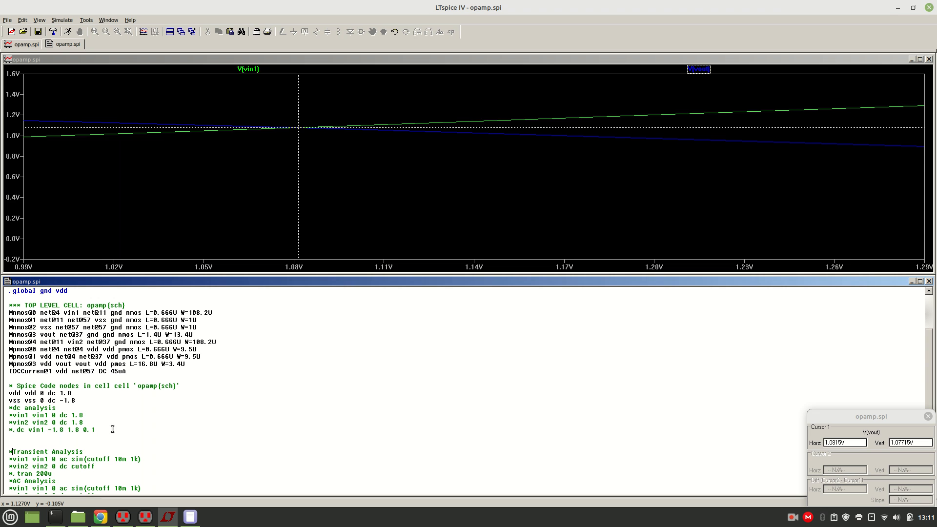
Uncomment the vin1, vin2 and .tran 200u lines under Transient Analysis in the netlist.
key(Down)
key(Down)
key(Down)
key(Down)
key(Delete)
key(Down)
key(Delete)
key(Down)
key(Delete)
Replace the cutoff placeholder with 1.07715 in the transient vin1 and vin2 source lines.
key(Up)
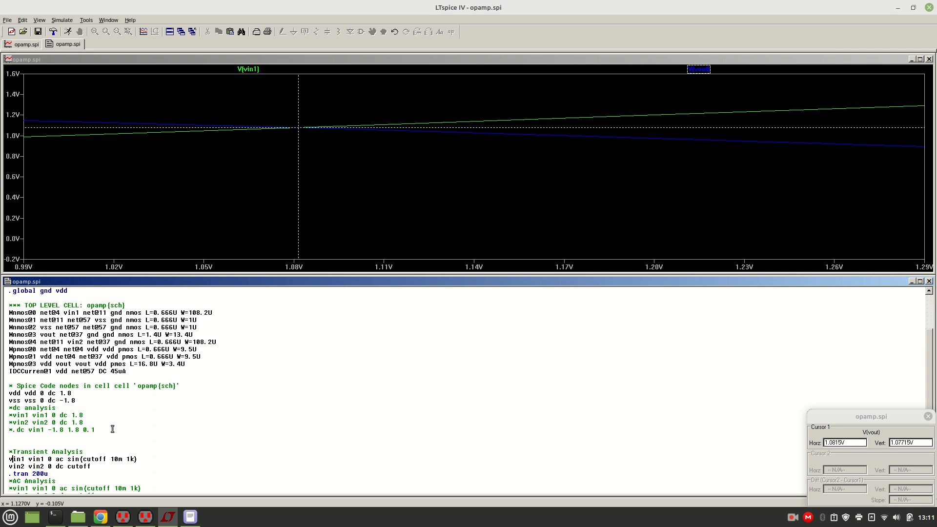
key(Left)
key(BackSpace)
key(BackSpace)
key(BackSpace)
key(BackSpace)
key(BackSpace)
key(BackSpace)
key(ctrl+v)
key(BackSpace)
Set the vin1 sine amplitude to 5m in the transient source line and run the simulation.
key(BackSpace)
key(BackSpace)
key(BackSpace)
key(BackSpace)
key(BackSpace)
key(ctrl+v)
mouse_move(114, 459)
mouse_down()
mouse_move(134, 458)
mouse_move(123, 458)
mouse_up()
key(BackSpace)
text(5)
click(119, 467)
click(68, 32)
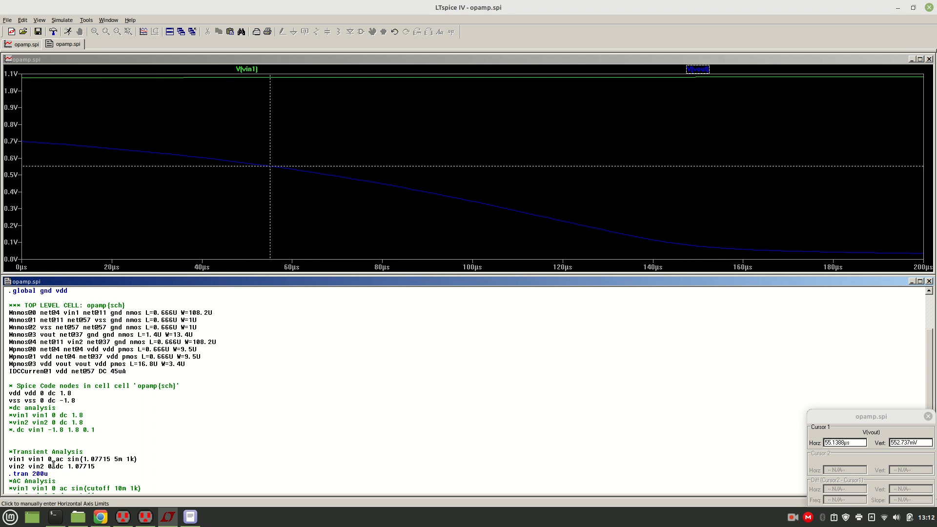
Extend the transient stop time in the .tran line first to 2m and finally to 5m, rerunning the simulation for each value.
click(65, 474)
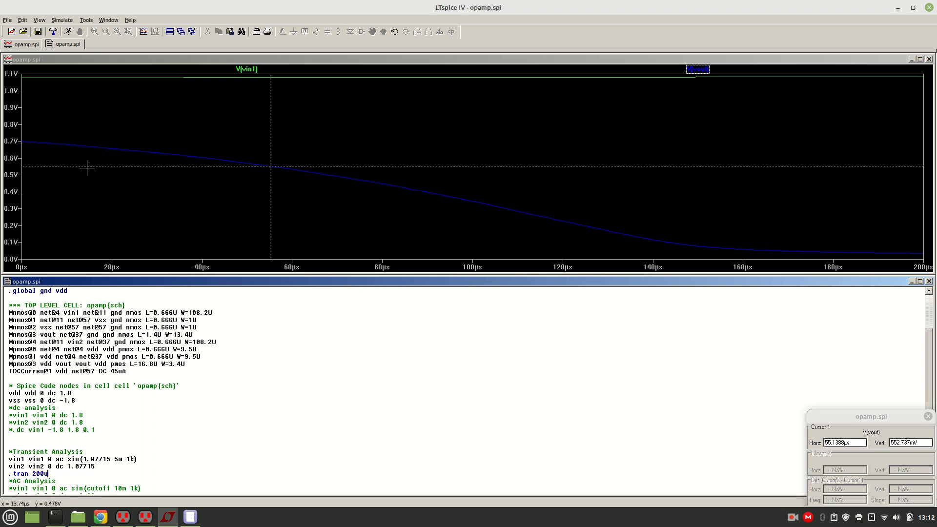
click(68, 32)
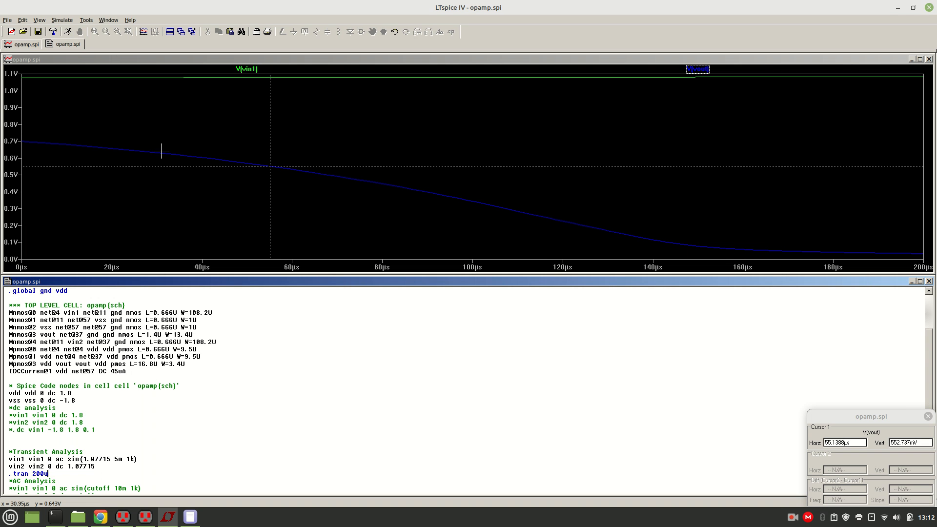
click(58, 474)
key(BackSpace)
key(BackSpace)
key(BackSpace)
key(BackSpace)
click(68, 31)
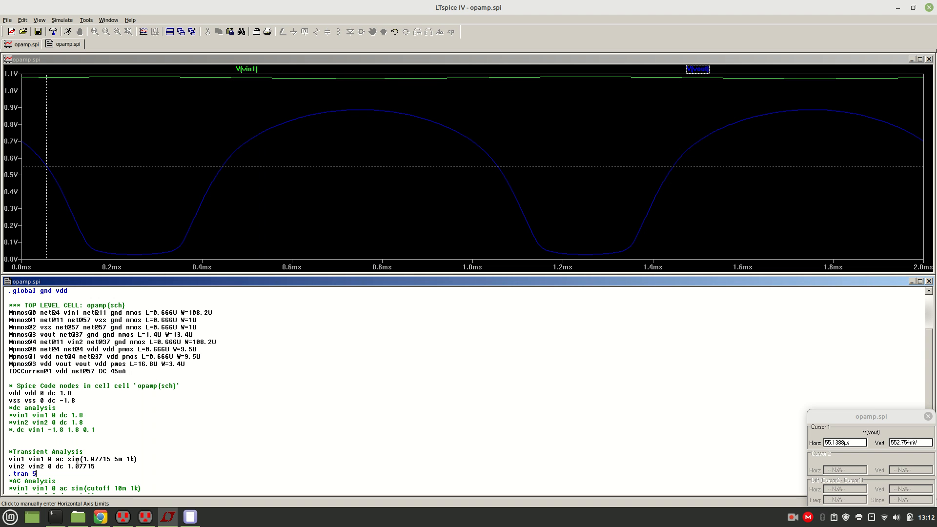
text(m)
click(68, 32)
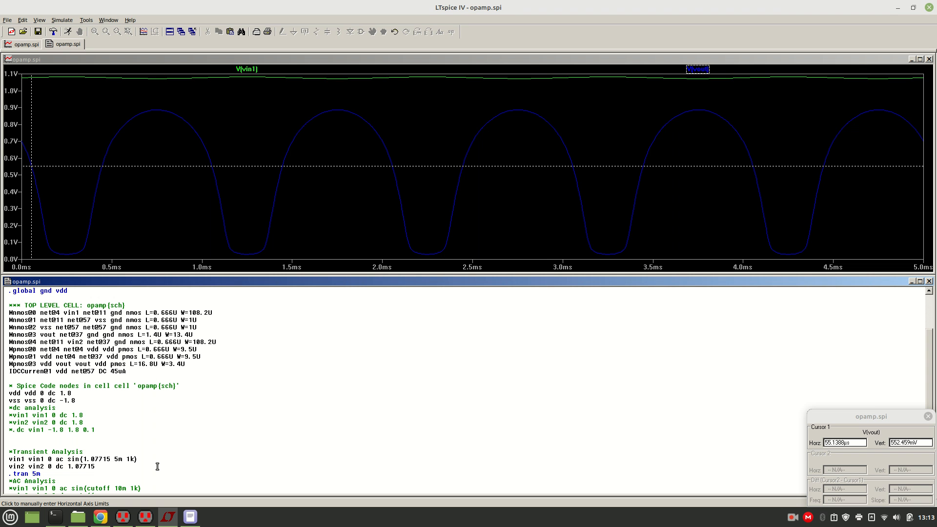
Set the vin1 sine amplitude to 0.5m, keeping the 1k frequency, and rerun the transient simulation.
key(BackSpace)
key(Delete)
text(5m 1)
click(69, 32)
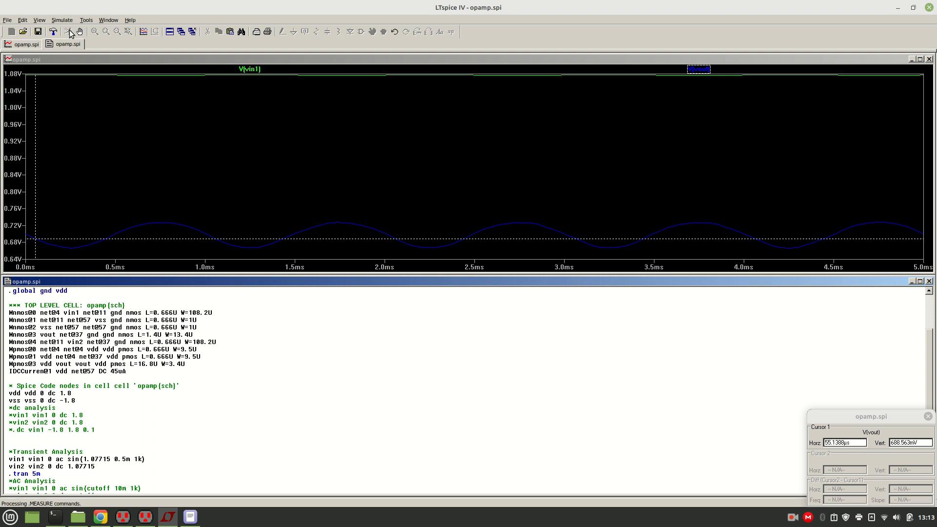
Add a second plot pane to the waveform window and move the V(vin1) trace into it.
right_click(321, 125)
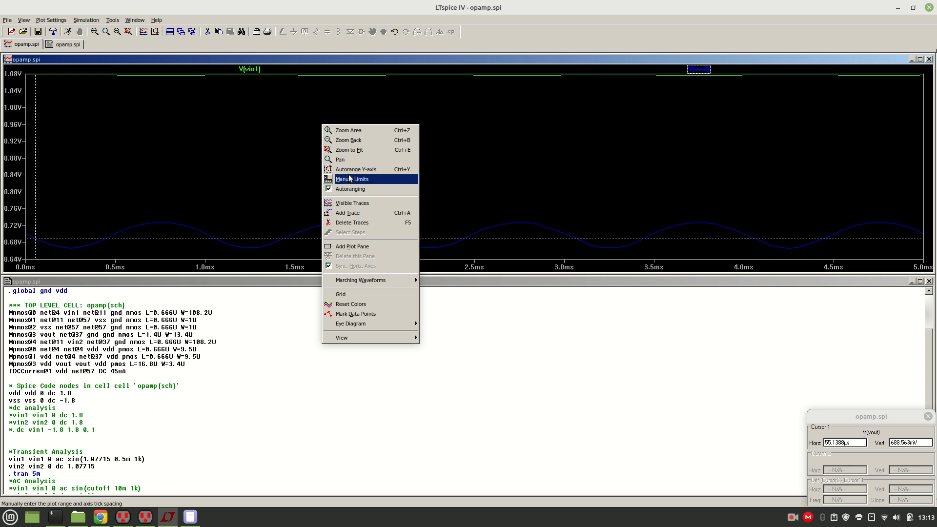
click(355, 247)
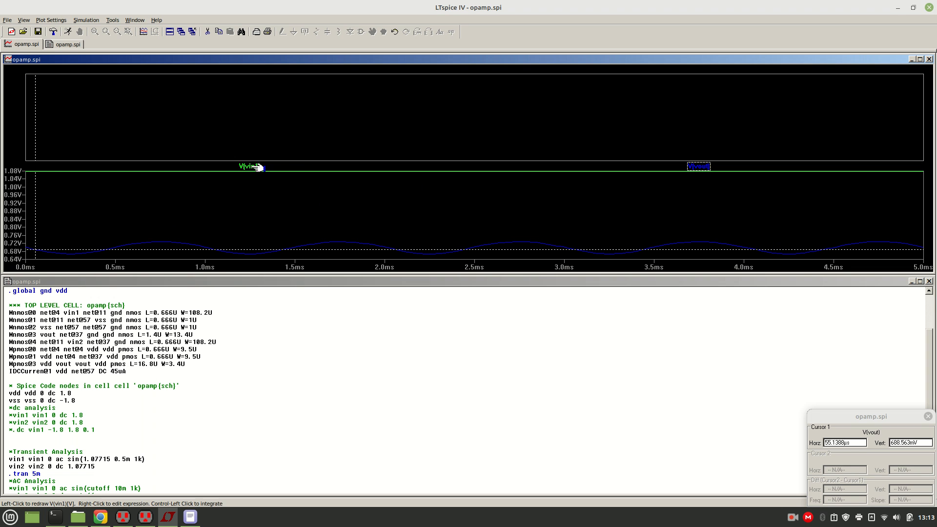
drag(256, 167, 268, 129)
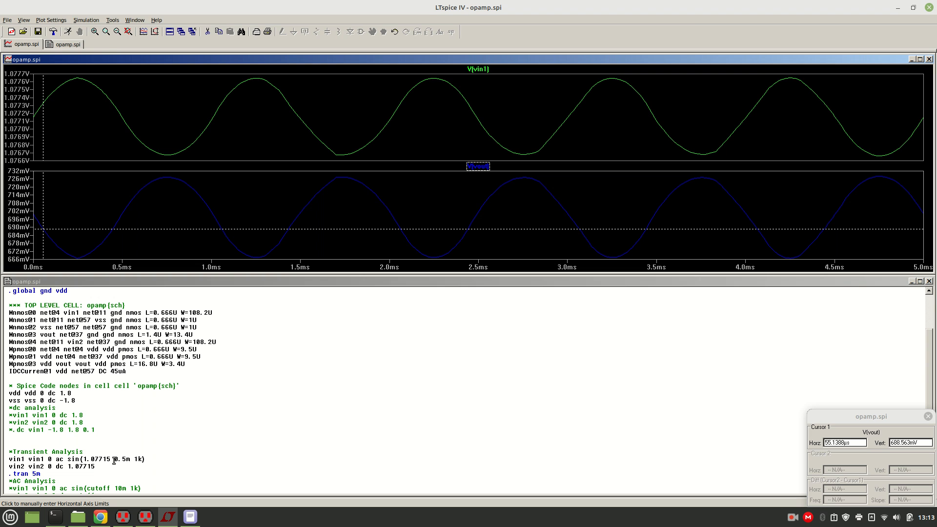
Check the vin1 sine amplitude in the netlist and record Vin as "1mV (p-p)" under Transient Analysis in opamp observation.txt.
drag(114, 459, 130, 459)
click(183, 461)
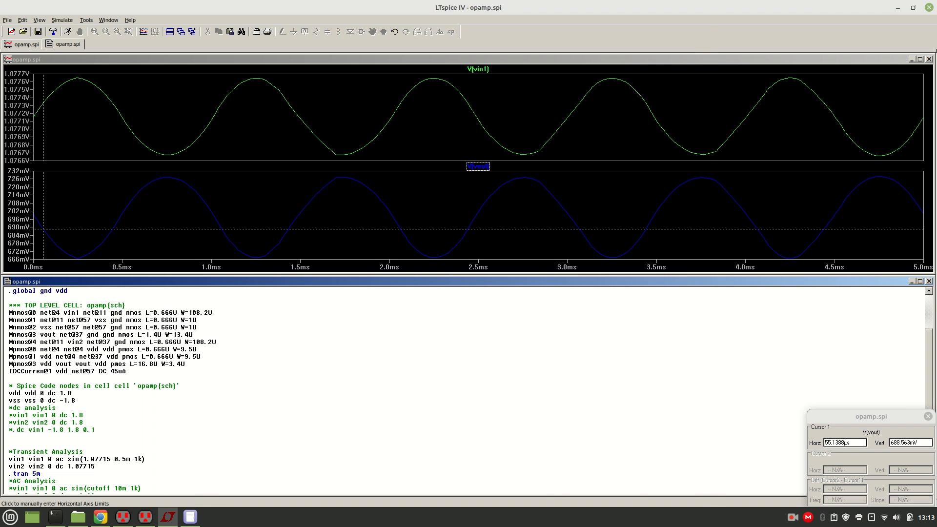
click(190, 517)
text(1mV)
text( ())
text(p)
text(=)
key(BackSpace)
text(-p)
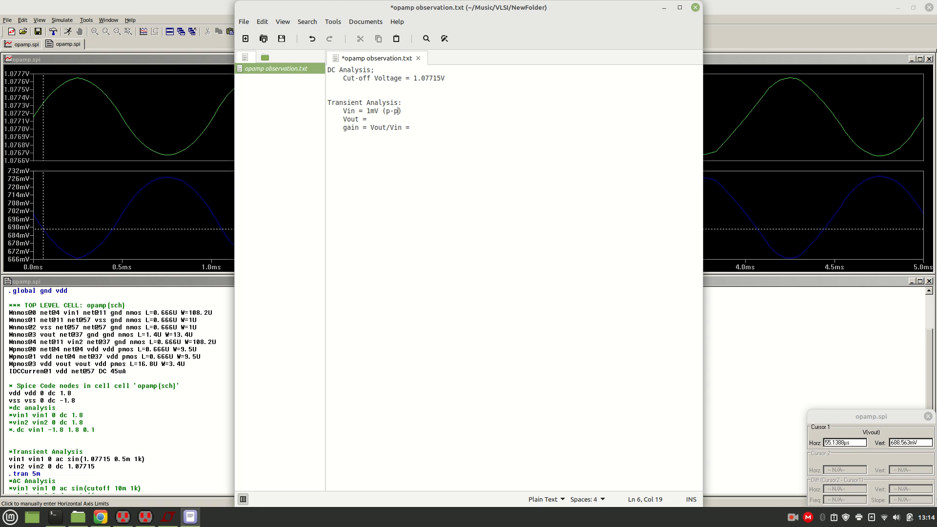
Attach a second cursor to V(vout) and place the two cursors on a neighbouring trough and peak to measure the peak-to-peak output.
click(225, 173)
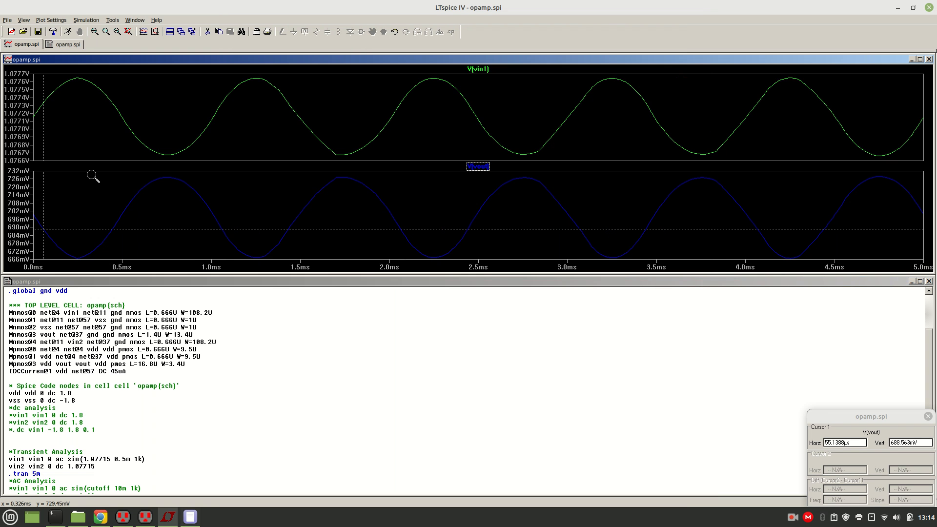
click(485, 168)
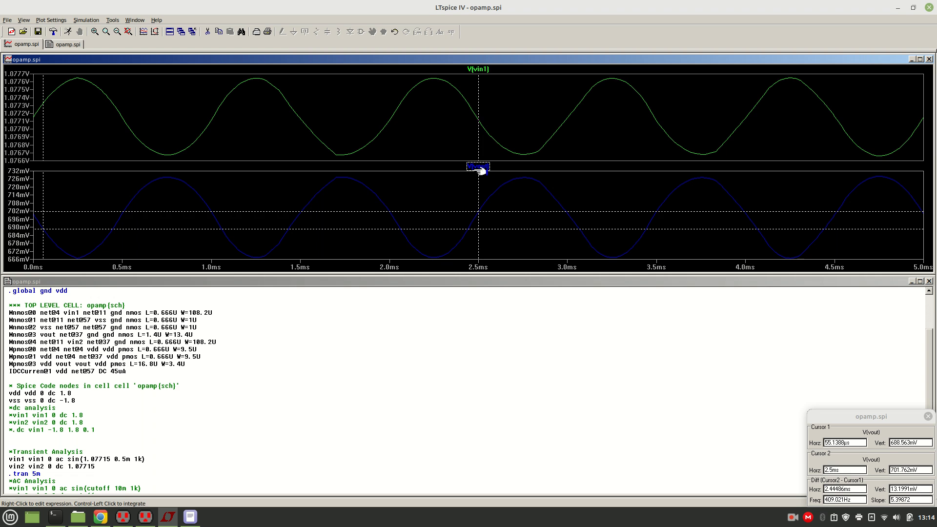
drag(479, 211, 523, 177)
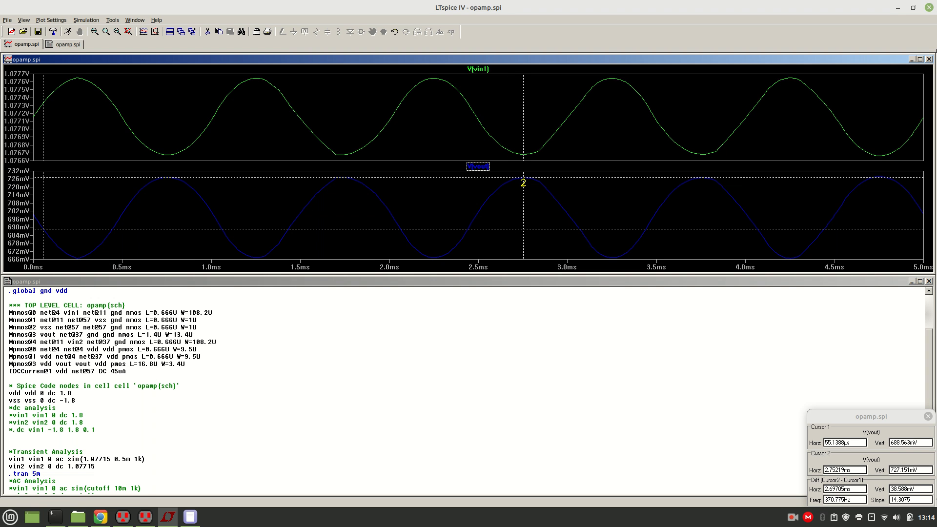
drag(452, 228, 435, 248)
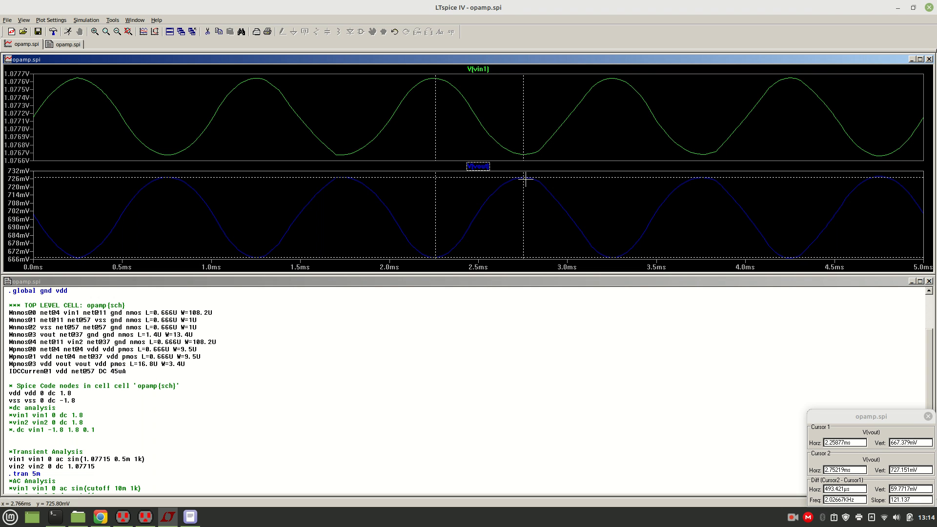
drag(523, 186, 524, 187)
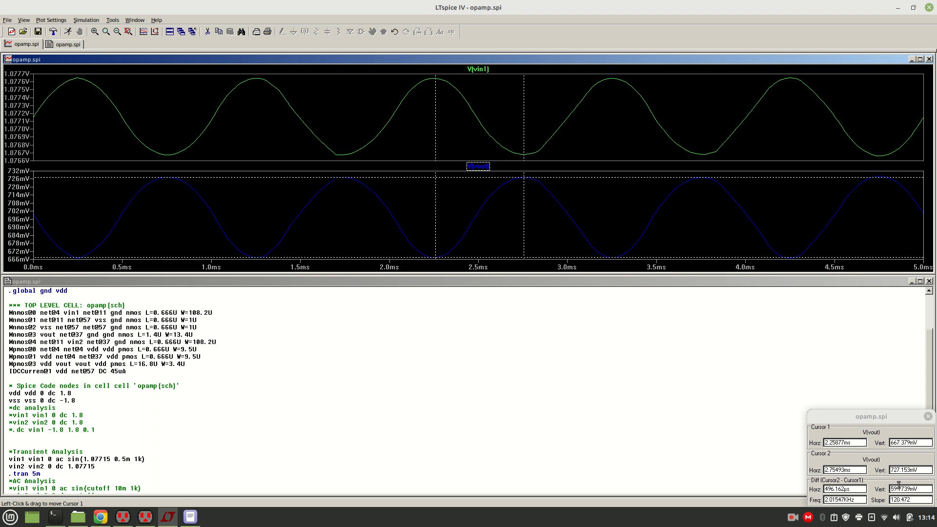
Copy the vertical difference between the cursors and record Vout as 59.7739mV in opamp observation.txt.
click(923, 490)
key(ctrl+c)
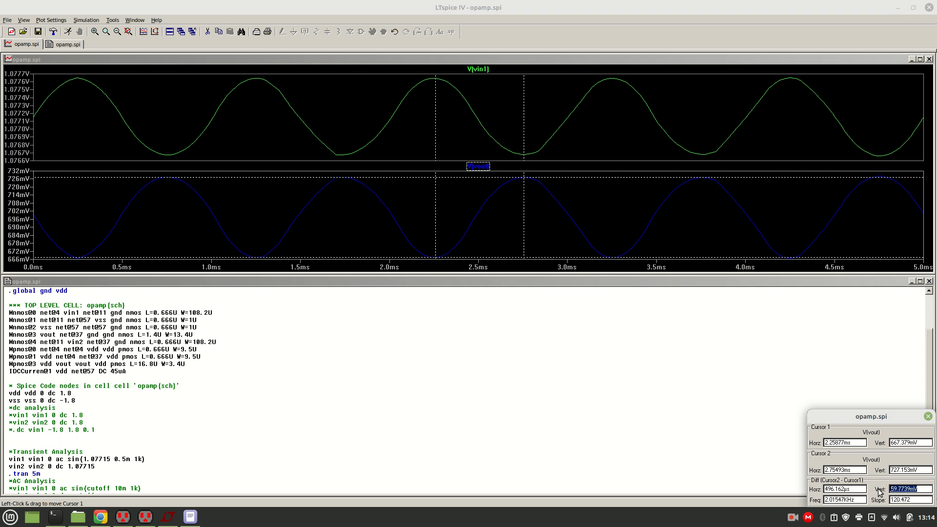
click(190, 516)
key(ctrl+v)
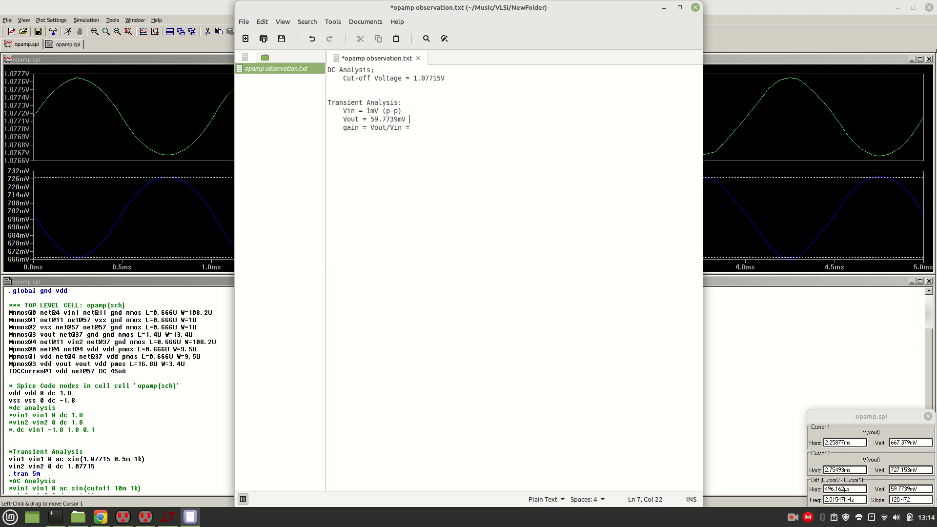
Mark the Vout value as "(p-p)" and record the gain Vout/Vin as "=~ 60" under Transient Analysis.
text(()p-p)
key(Insert)
key(Insert)
text(60)
key(Return)
click(411, 129)
text(``)
key(BackSpace)
key(BackSpace)
text(~)
Add an "AC Analysis:" heading below the transient results in opamp observation.txt.
key(Down)
key(Down)
text(AC Analysis:)
key(Return)
Close the transient simulation in LTspice and write a fresh SPICE deck from the opamp schematic in Electric.
key(alt+Tab)
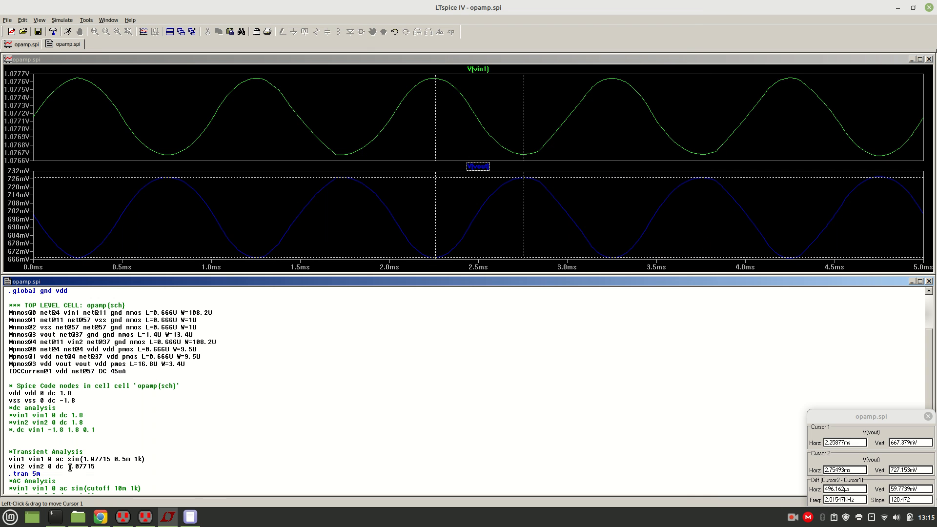
drag(68, 466, 96, 466)
click(930, 7)
key(alt+Tab)
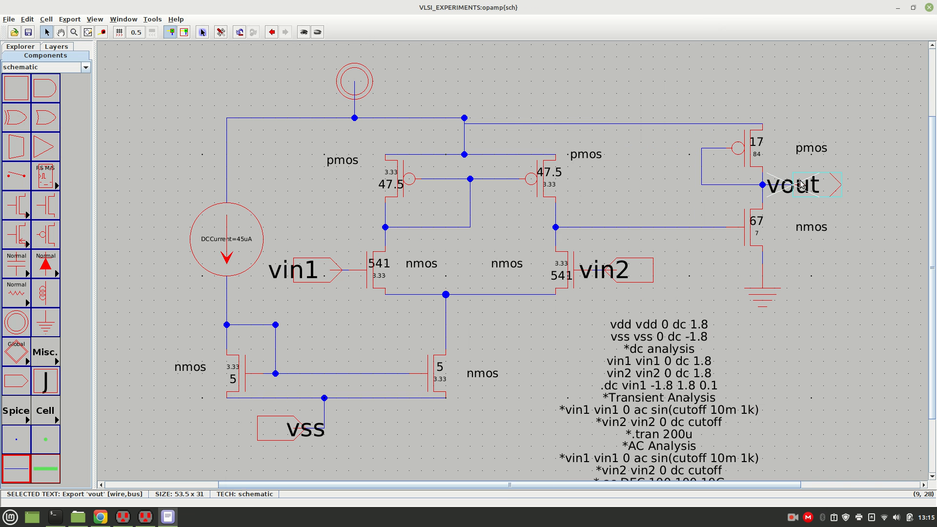
click(510, 96)
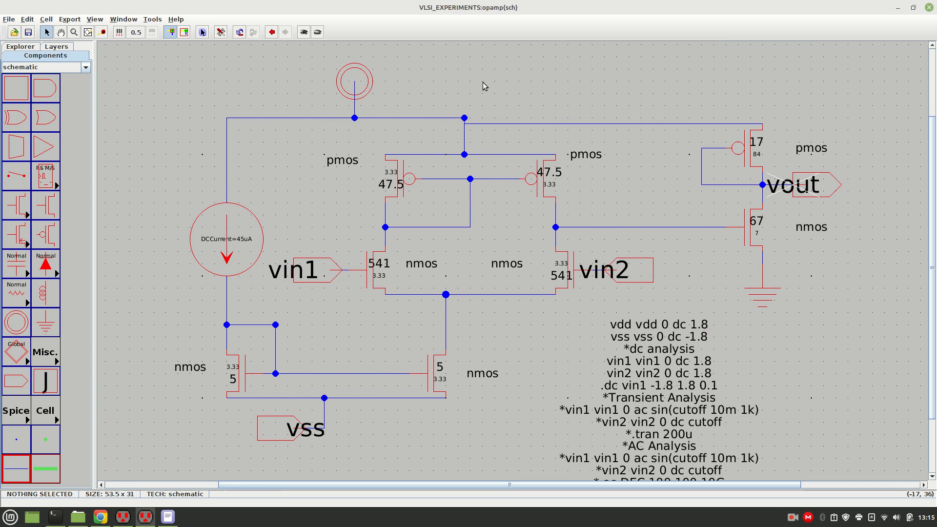
click(149, 20)
mouse_move(200, 50)
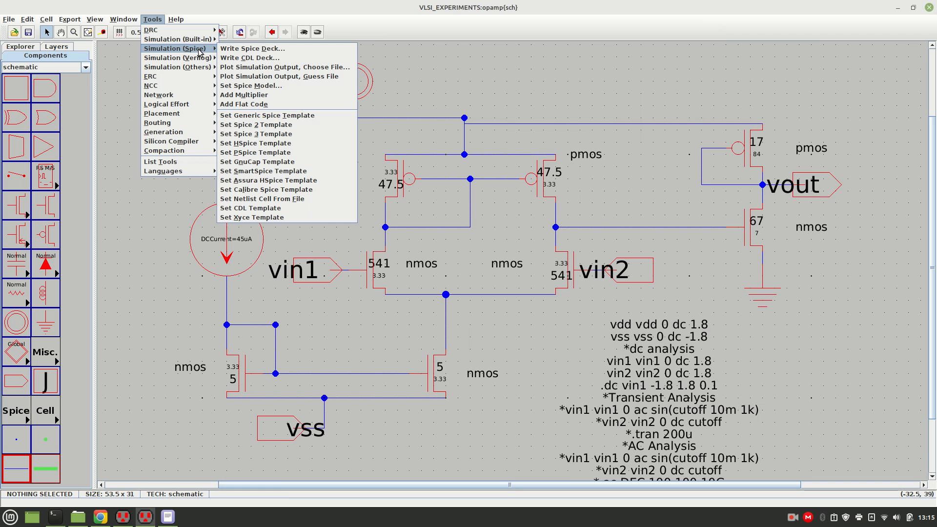
click(239, 53)
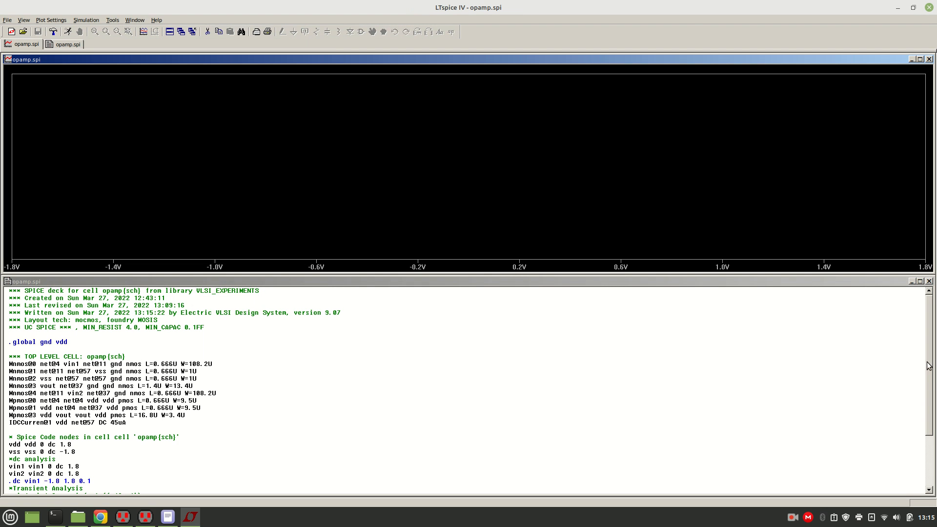
Comment out the three DC analysis lines in the netlist and uncomment the AC analysis sources and .ac DEC 100 100 10G line.
click(928, 485)
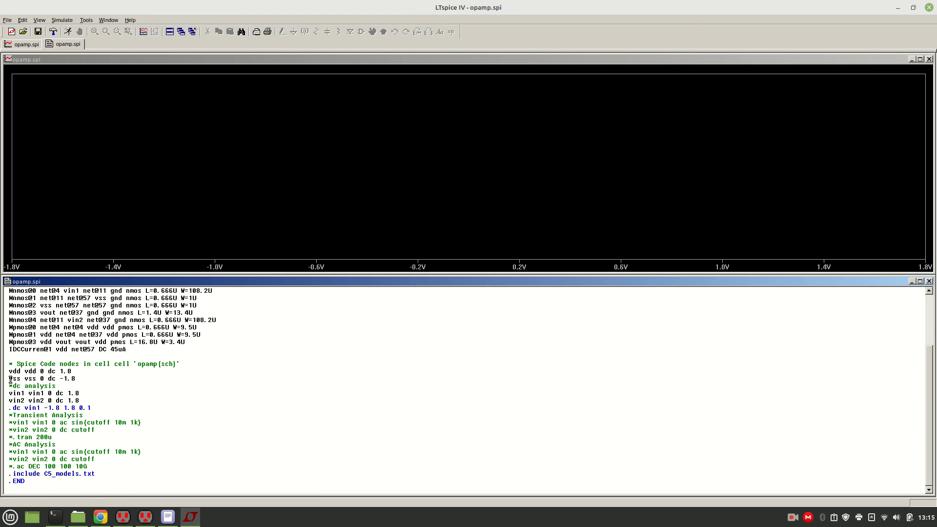
text(*)
text(*)
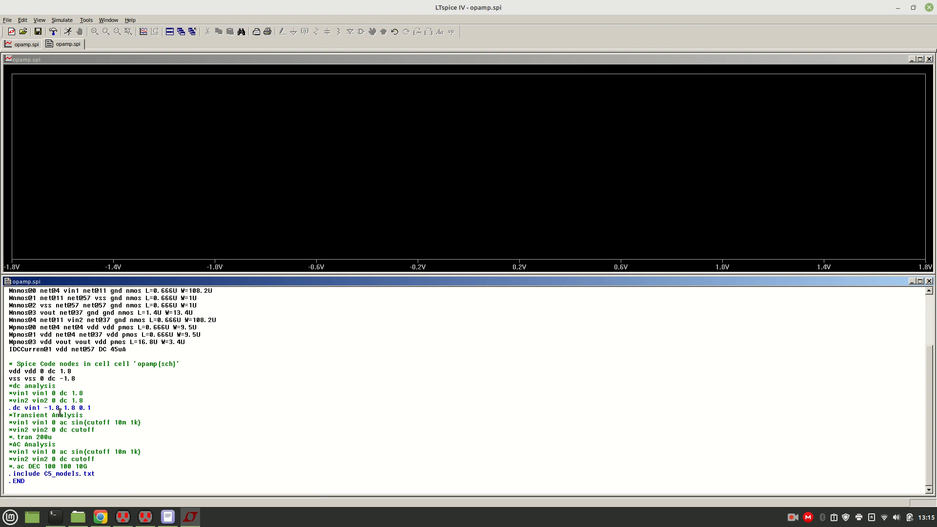
text(*)
key(BackSpace)
key(Down)
key(Delete)
key(Down)
key(Delete)
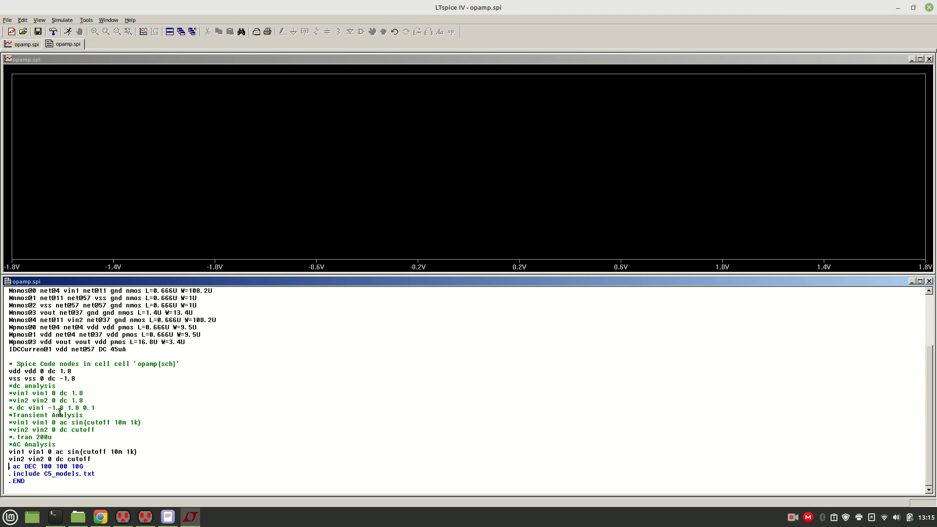
Set the AC analysis vin1 sine source to offset 1.07715 and amplitude 0.5m, taking the offset from the noted cut-off voltage.
click(106, 453)
key(BackSpace)
key(BackSpace)
key(BackSpace)
key(BackSpace)
key(BackSpace)
key(BackSpace)
click(168, 518)
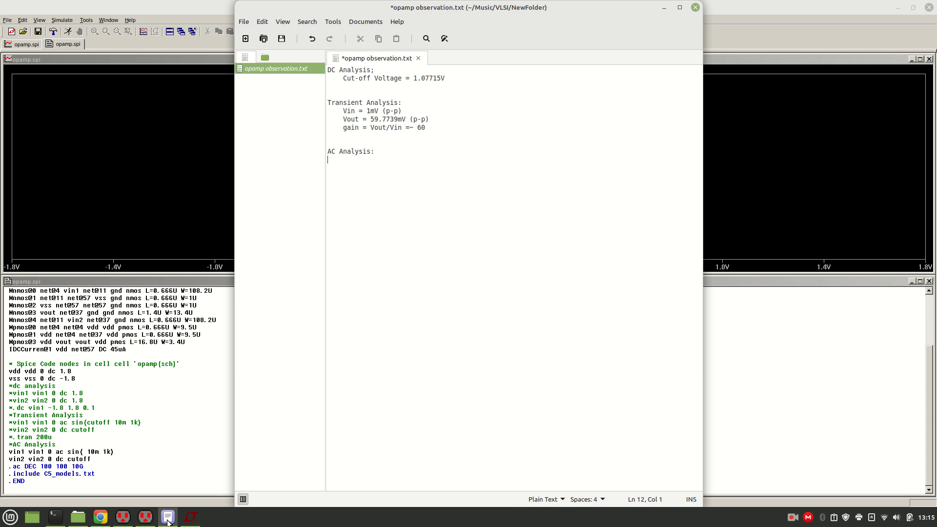
click(167, 518)
text(1.0)
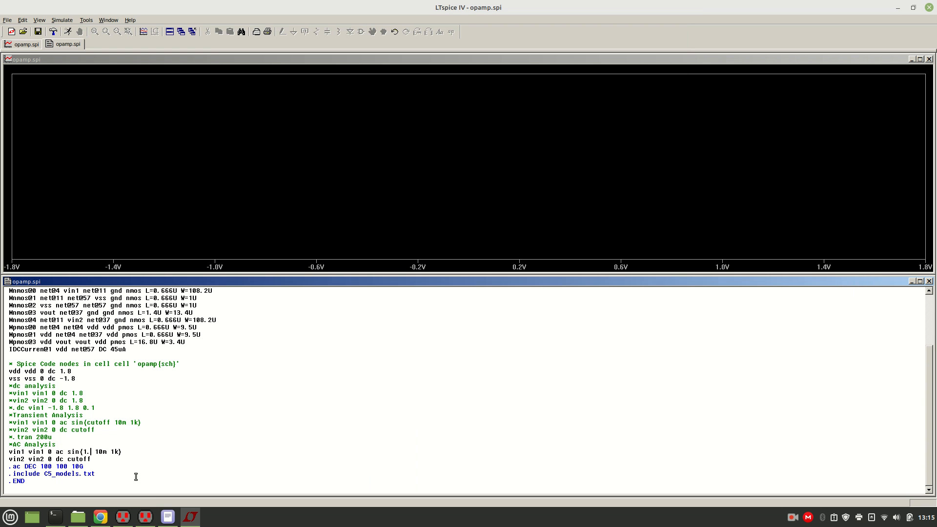
text(7715)
key(BackSpace)
key(BackSpace)
text(0.1)
key(BackSpace)
text(5)
Replace the cutoff placeholder of the AC analysis vin2 DC source with 1.07715.
key(BackSpace)
key(BackSpace)
key(BackSpace)
key(BackSpace)
key(BackSpace)
key(BackSpace)
text(1.07715)
Run the AC simulation and plot the V(vout) trace.
click(68, 32)
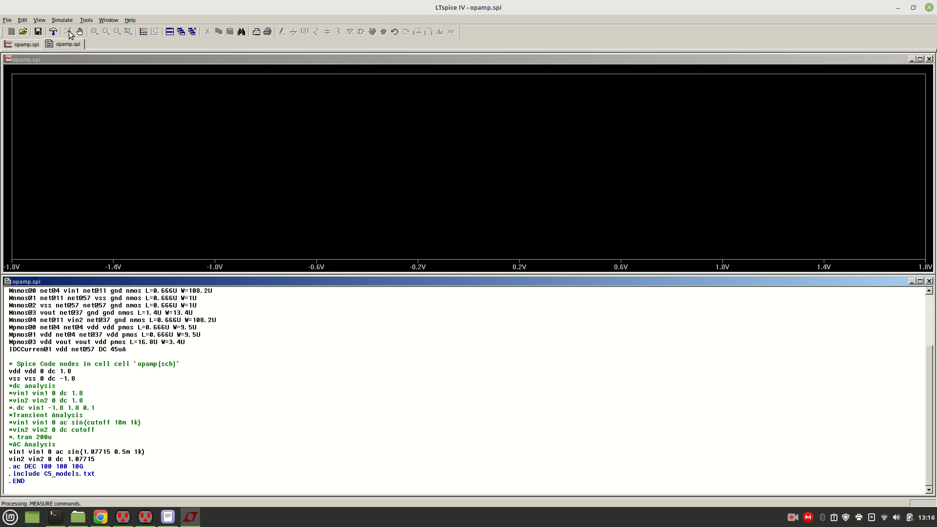
right_click(163, 129)
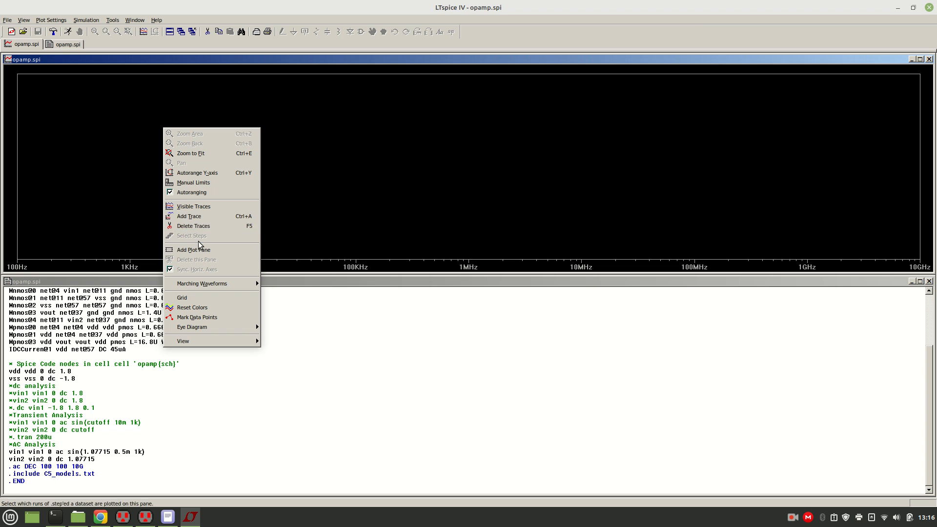
click(205, 217)
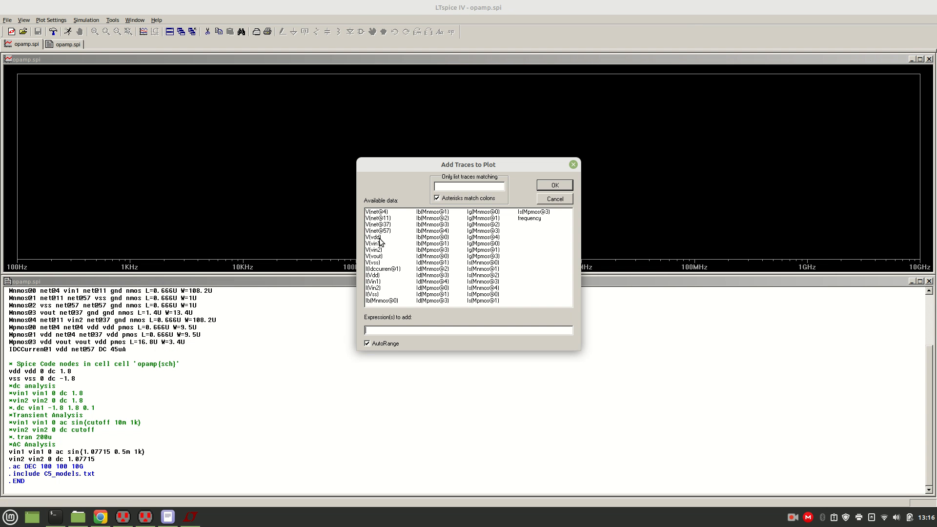
click(381, 256)
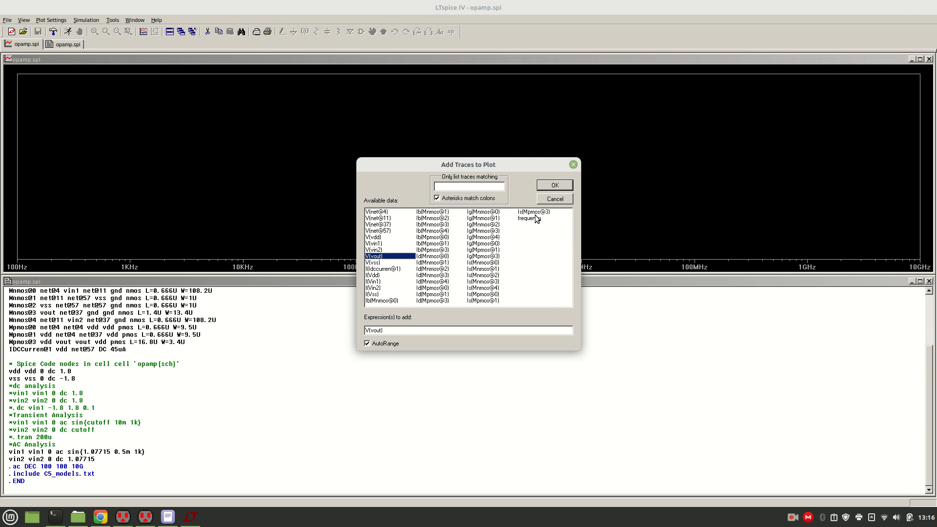
click(555, 189)
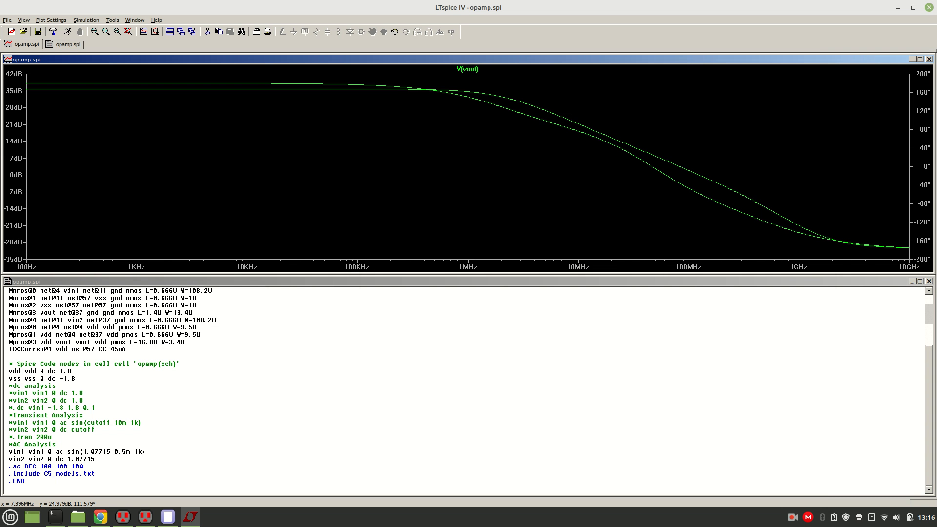
Attach a cursor to V(vout) and place it at about 1.97 MHz, at a magnitude of about 32.59 dB.
click(470, 68)
mouse_move(468, 97)
mouse_down()
mouse_move(337, 100)
mouse_move(418, 100)
mouse_move(394, 100)
mouse_move(408, 98)
mouse_up()
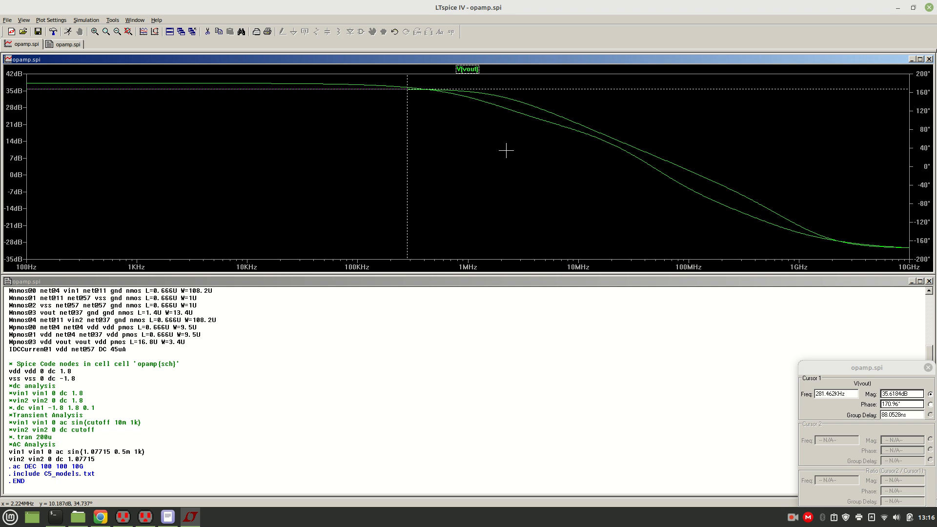
mouse_move(407, 106)
mouse_down()
mouse_move(516, 123)
mouse_move(501, 113)
mouse_up()
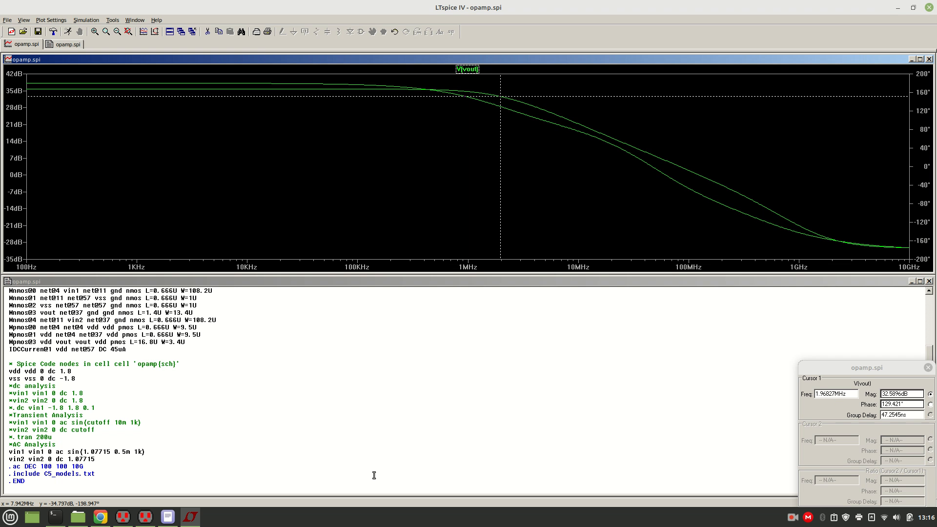
Record "-3dB at 32.58dB" under AC Analysis in opamp observation.txt.
click(172, 519)
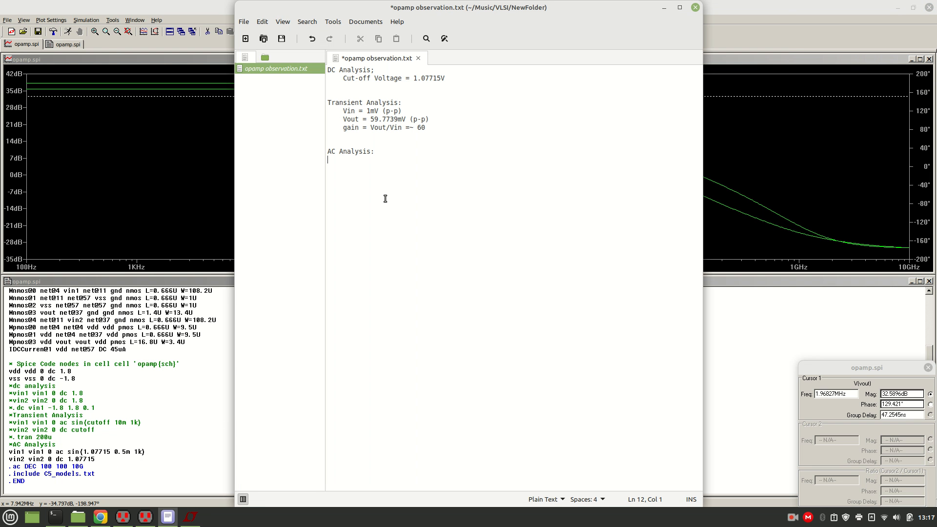
key(Tab)
text(-3db at 32.58dB)
key(Left)
key(Left)
key(Left)
key(Left)
key(Left)
key(BackSpace)
text(B)
click(425, 159)
Add the line "Phase = 129.421" below the -3dB entry.
key(Return)
key(Right)
key(Right)
key(Right)
key(BackSpace)
key(BackSpace)
key(BackSpace)
key(BackSpace)
text(Phase)
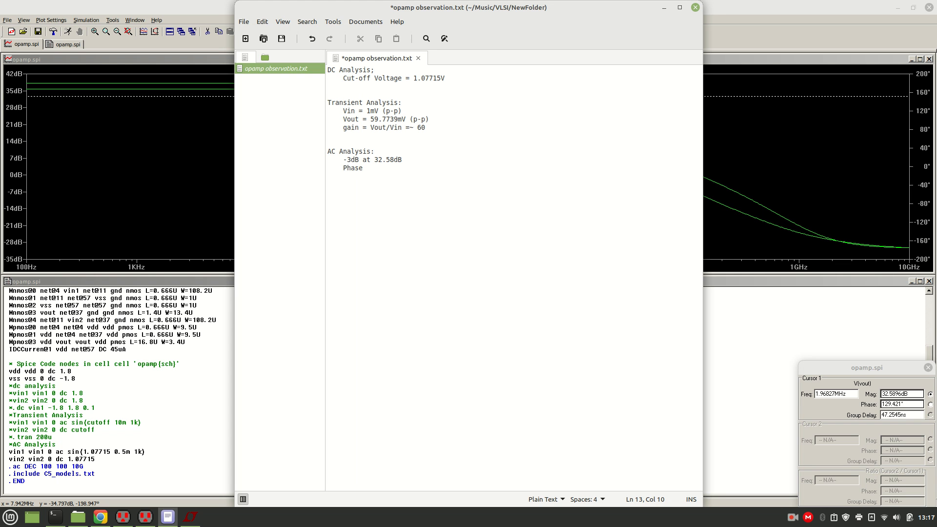
text( = 129.421)
Add the line "Freq = 1.9682MHz" below the phase entry.
key(Return)
text(Freq = 1.9682MHz)
key(Return)
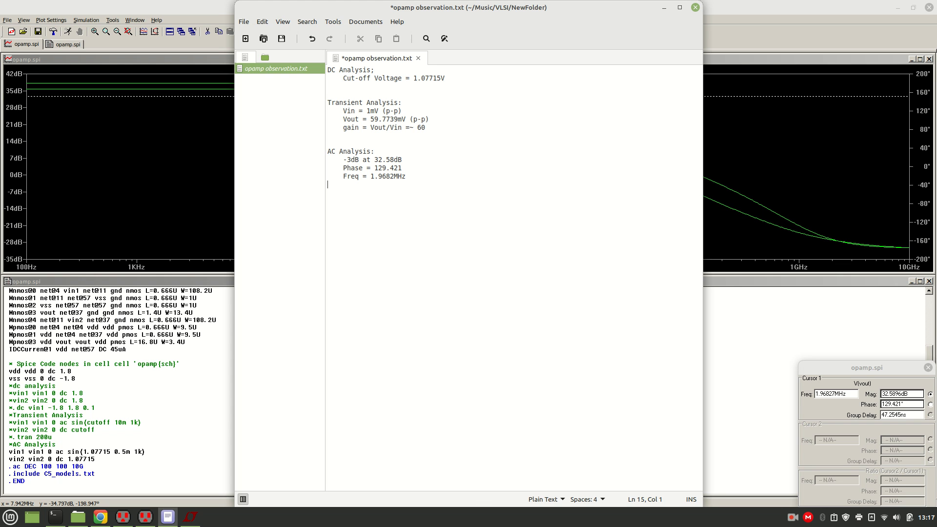
Save opamp observation.txt and switch back to the opamp schematic in Electric.
key(ctrl+s)
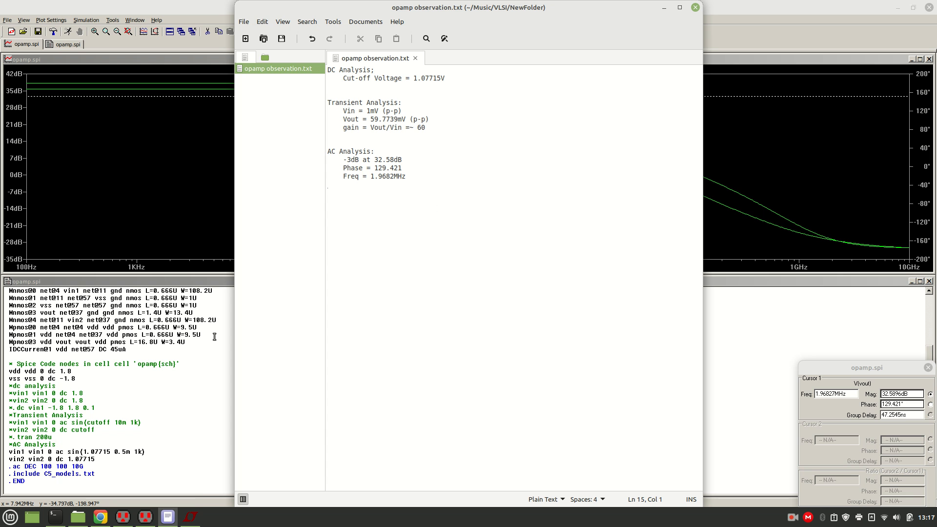
mouse_move(147, 524)
click(131, 490)
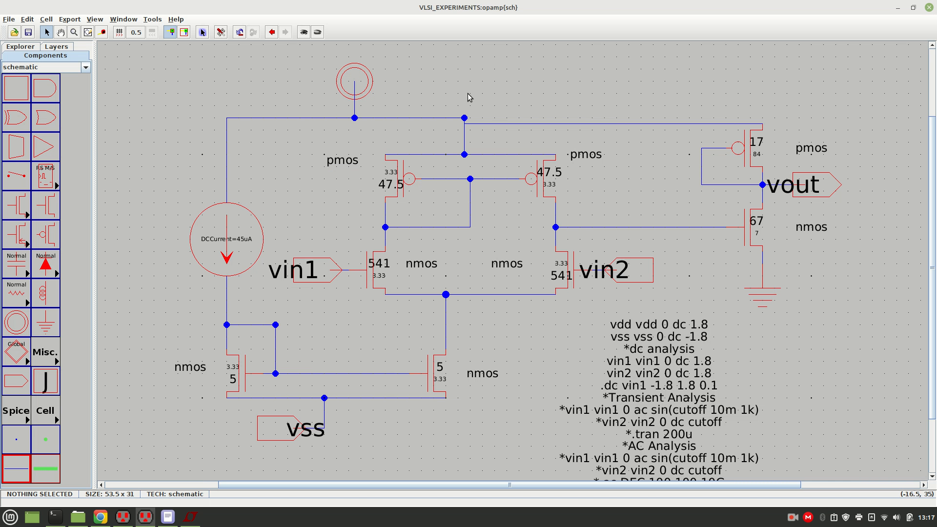